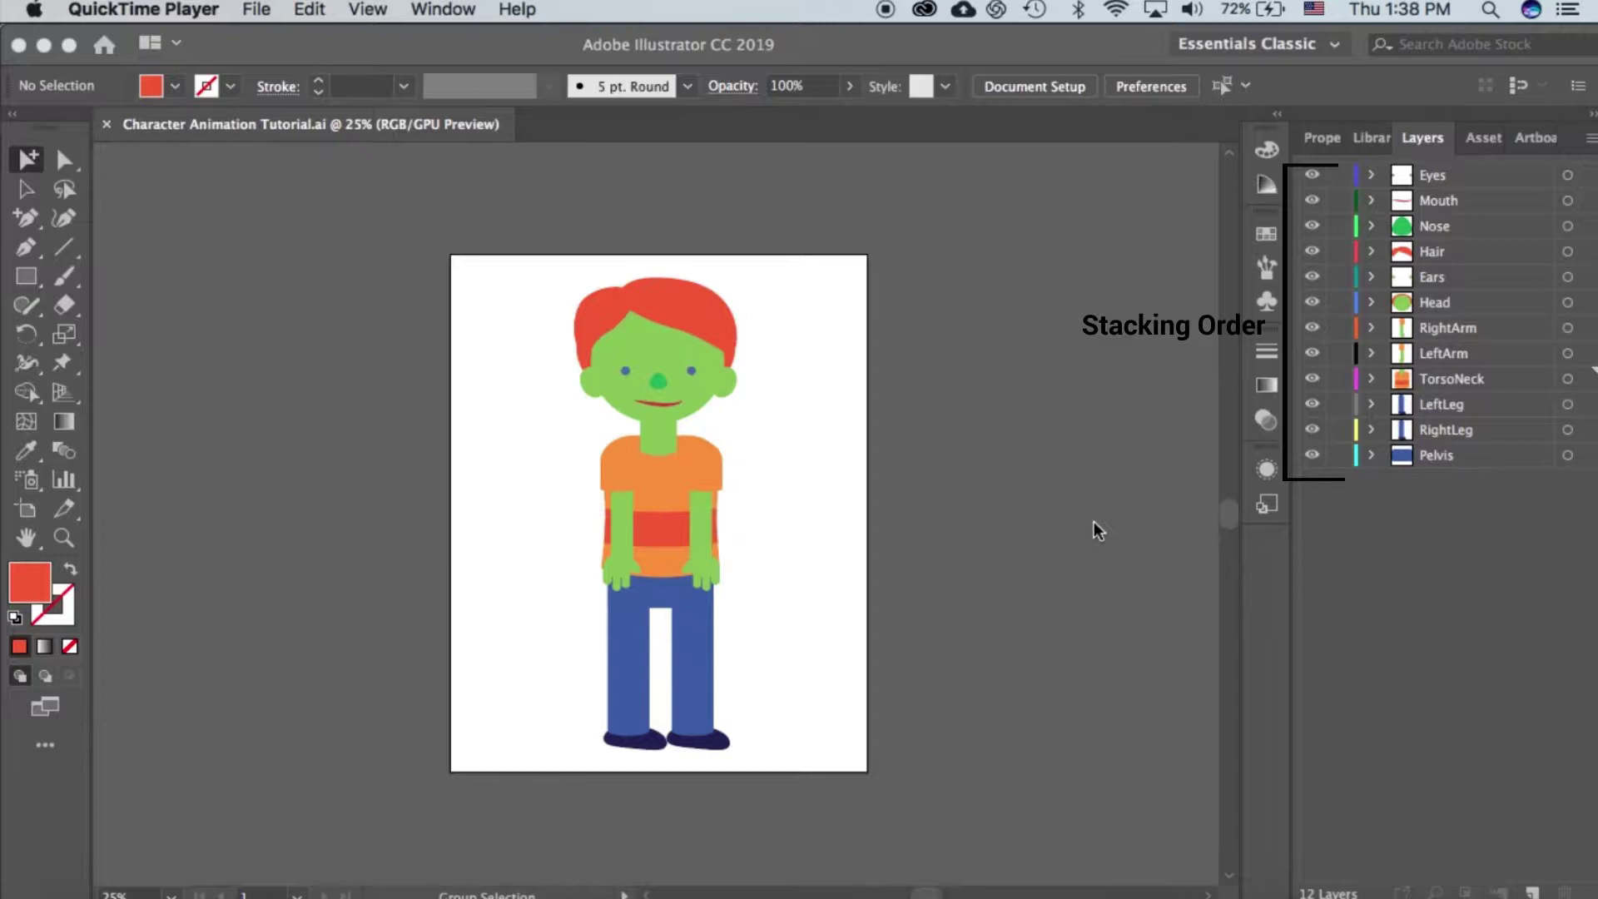
Step: Save the Illustrator character artwork as Character Animation Tutorial.ai
{"action": "left_click", "coordinate": [1099, 530]}
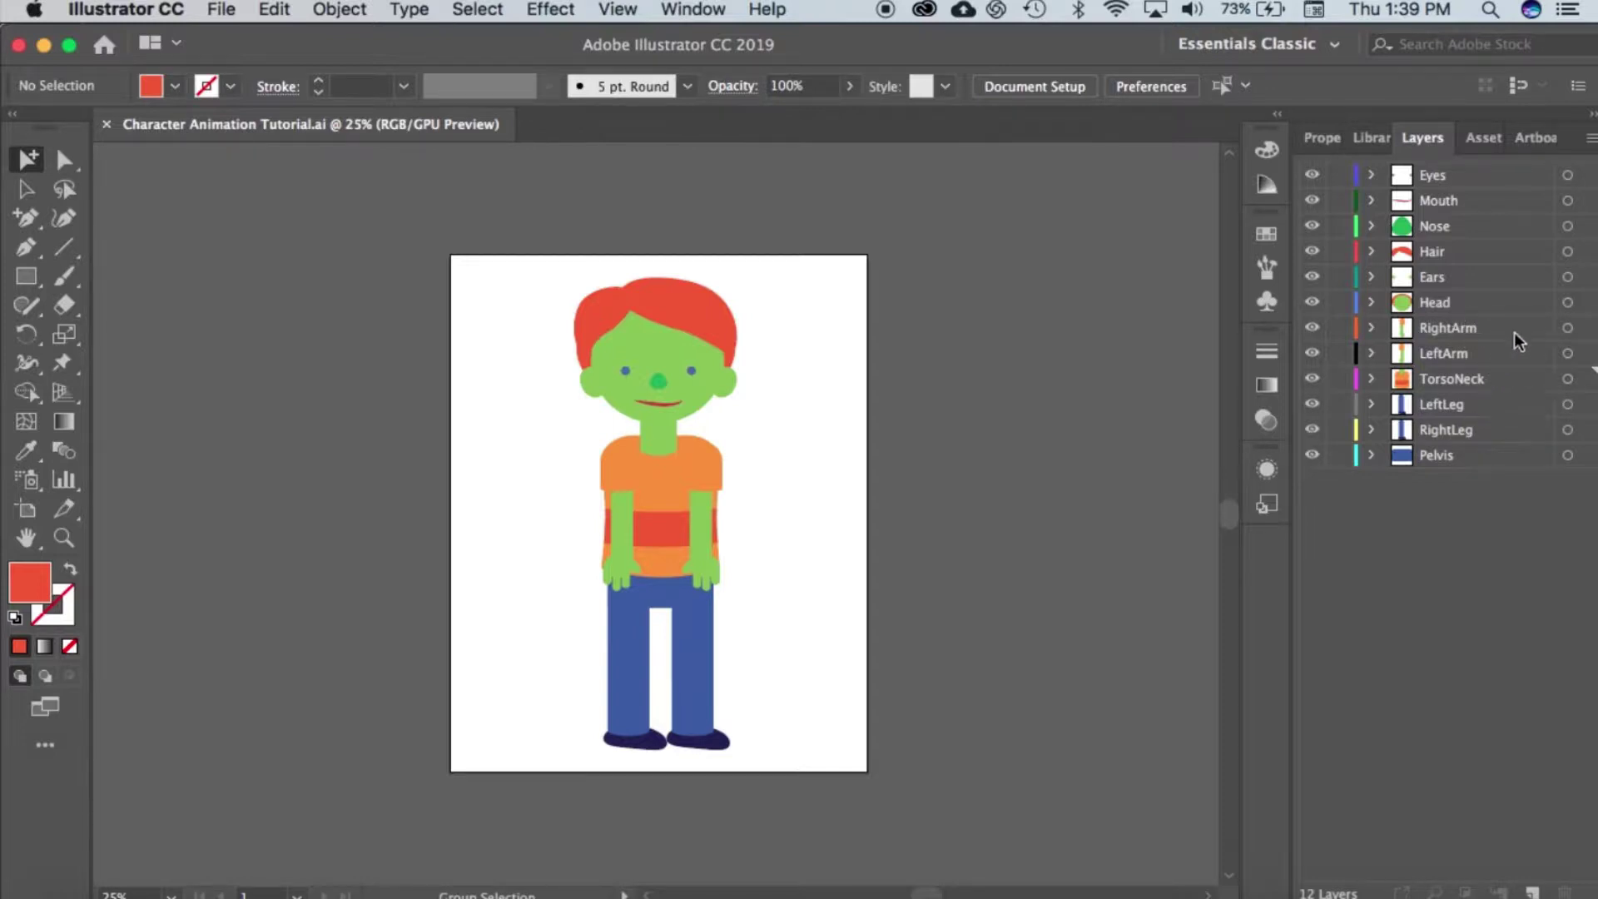
{"action": "left_click", "coordinate": [220, 11]}
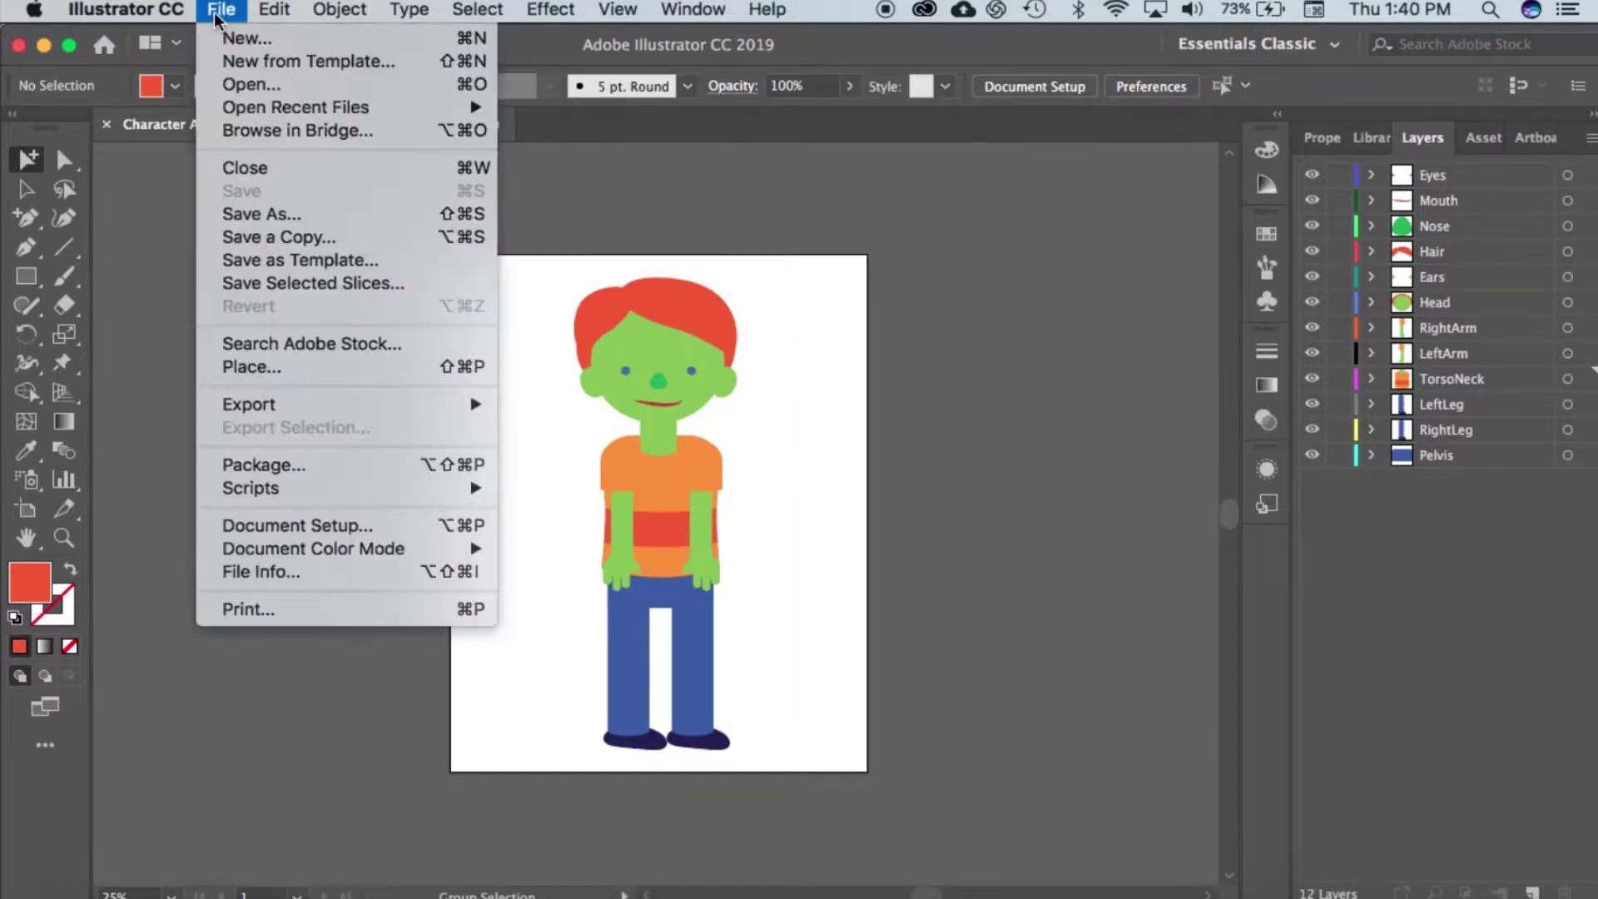
{"action": "left_click", "coordinate": [231, 215]}
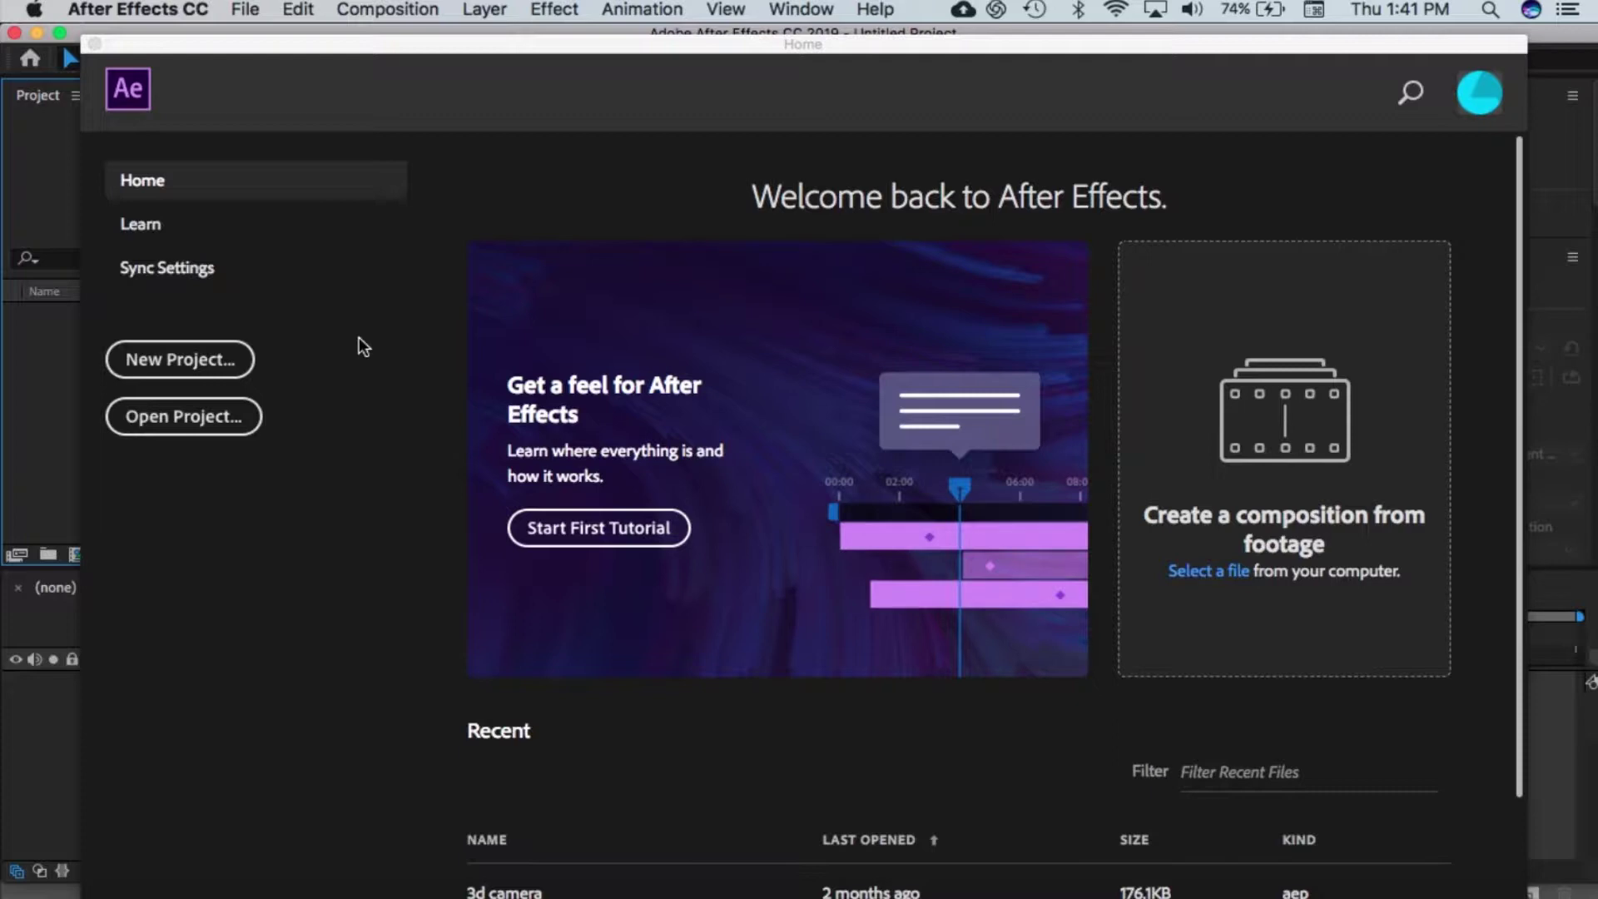
Step: Start a new project with a 1920×1080, 15-second composition named Character Animation
{"action": "left_click", "coordinate": [206, 359]}
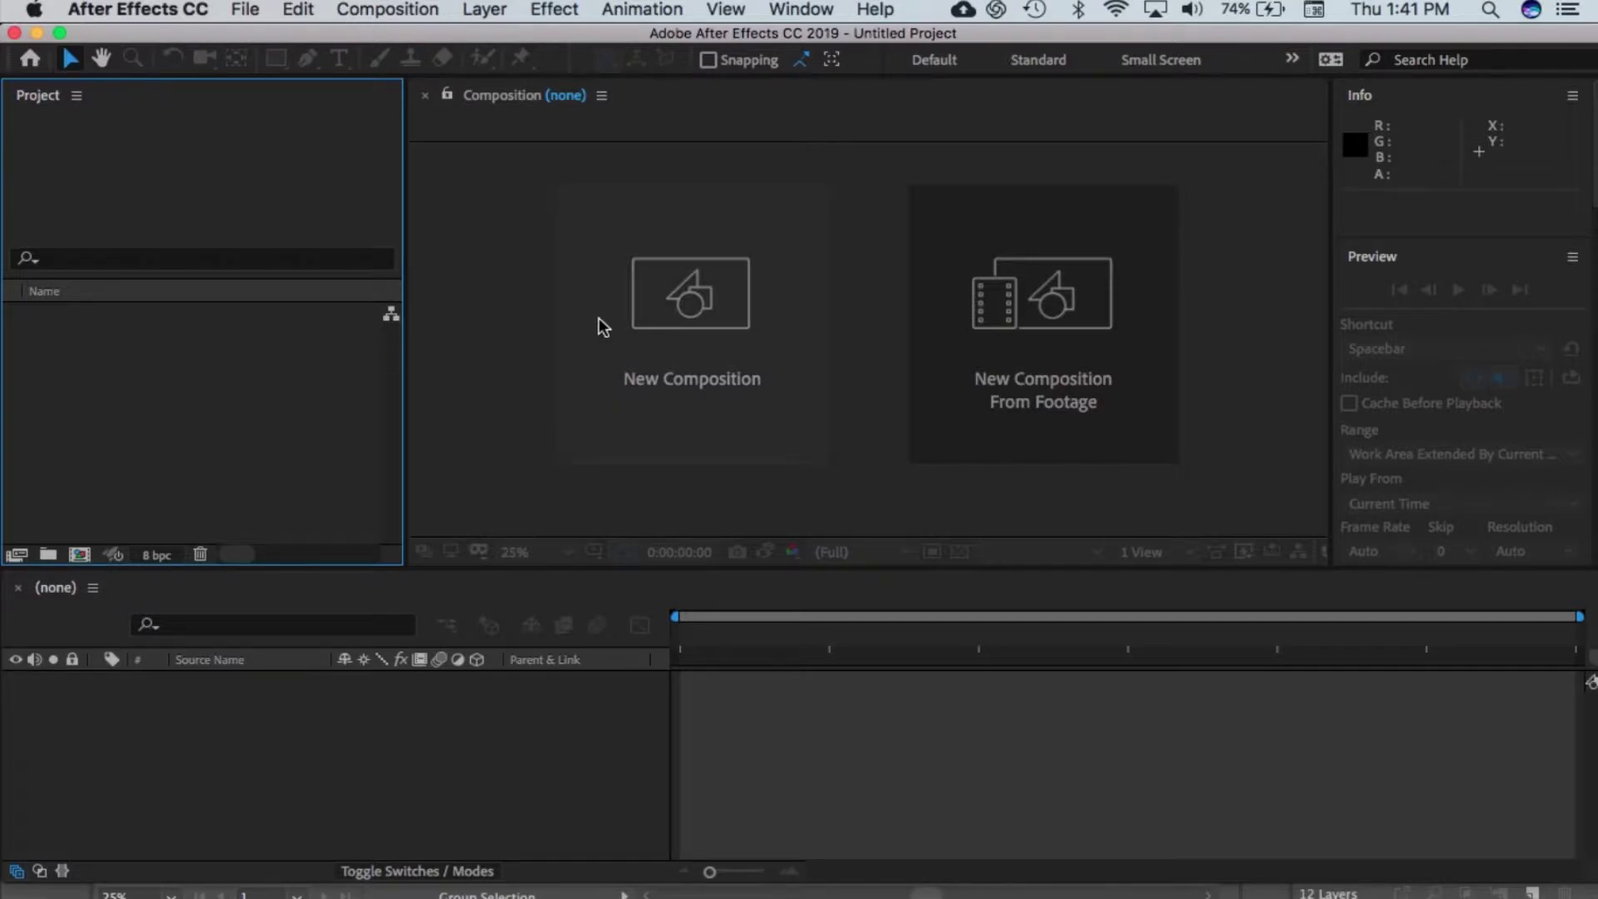
{"action": "left_click", "coordinate": [663, 325]}
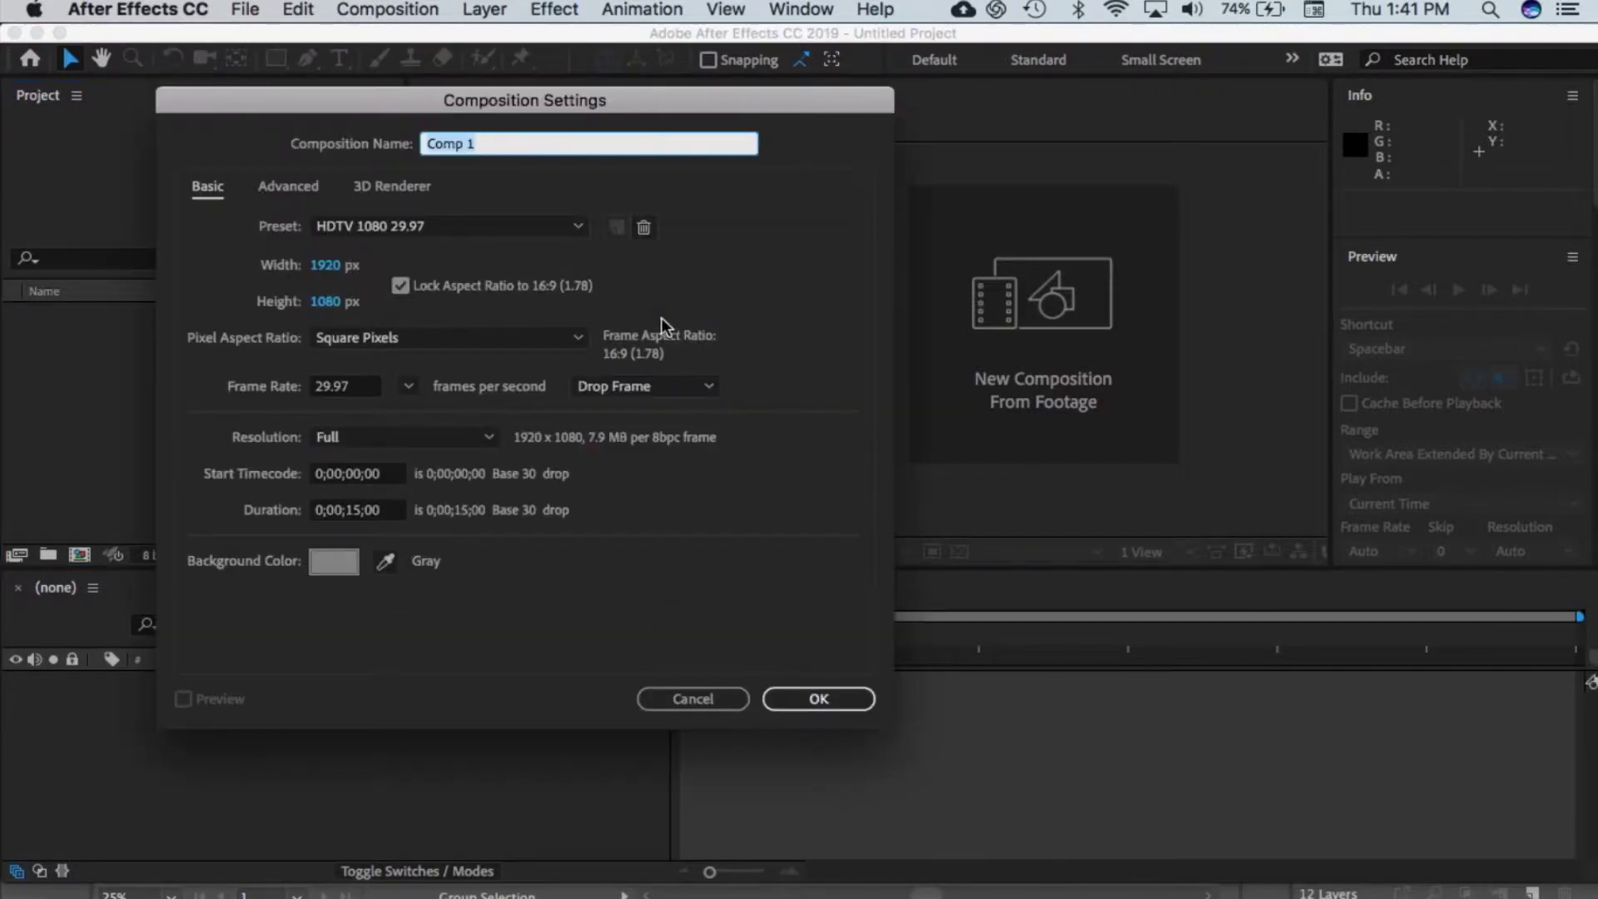
{"action": "left_click", "coordinate": [525, 143]}
{"action": "left_click_drag", "start_coordinate": [491, 143], "coordinate": [410, 145]}
{"action": "type", "text": "Character Ani"}
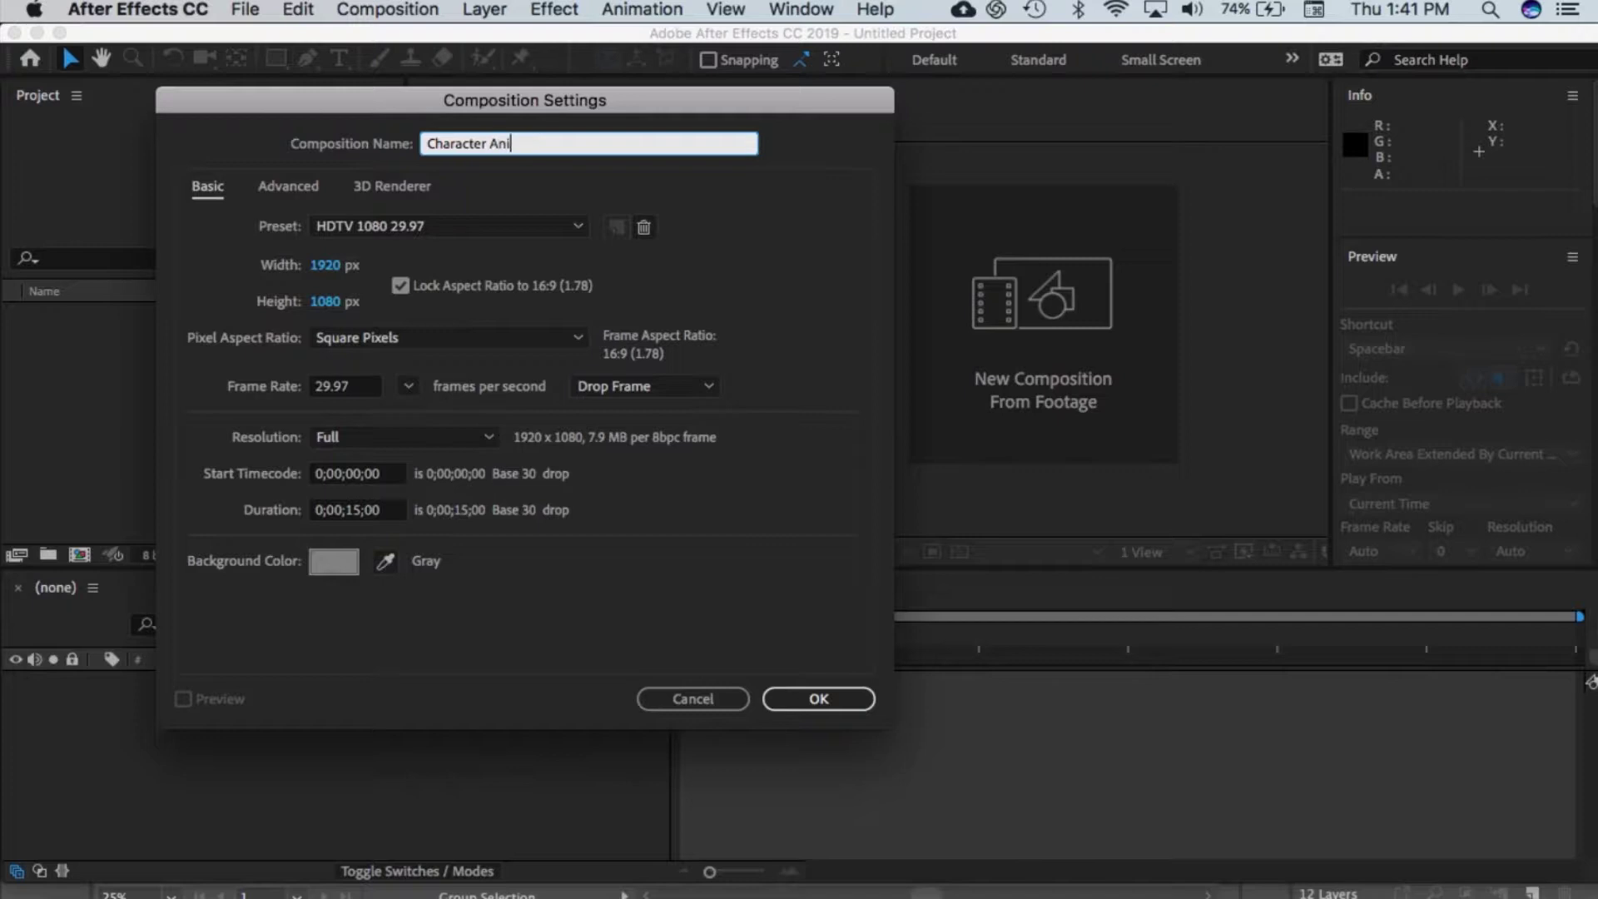
{"action": "type", "text": "mation"}
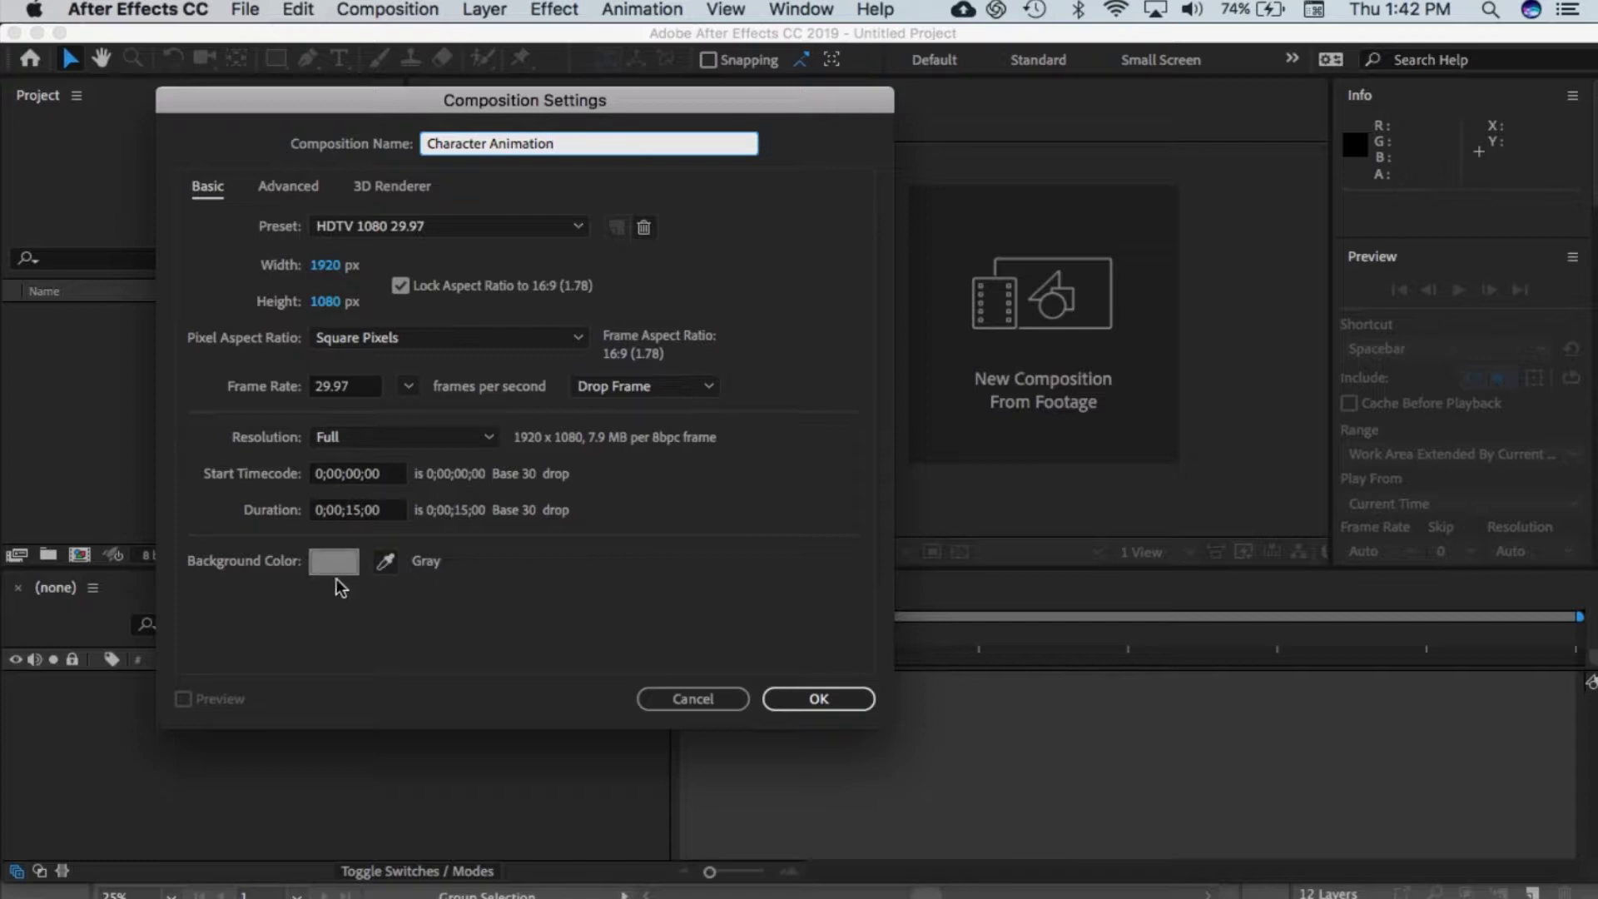
{"action": "left_click", "coordinate": [816, 698]}
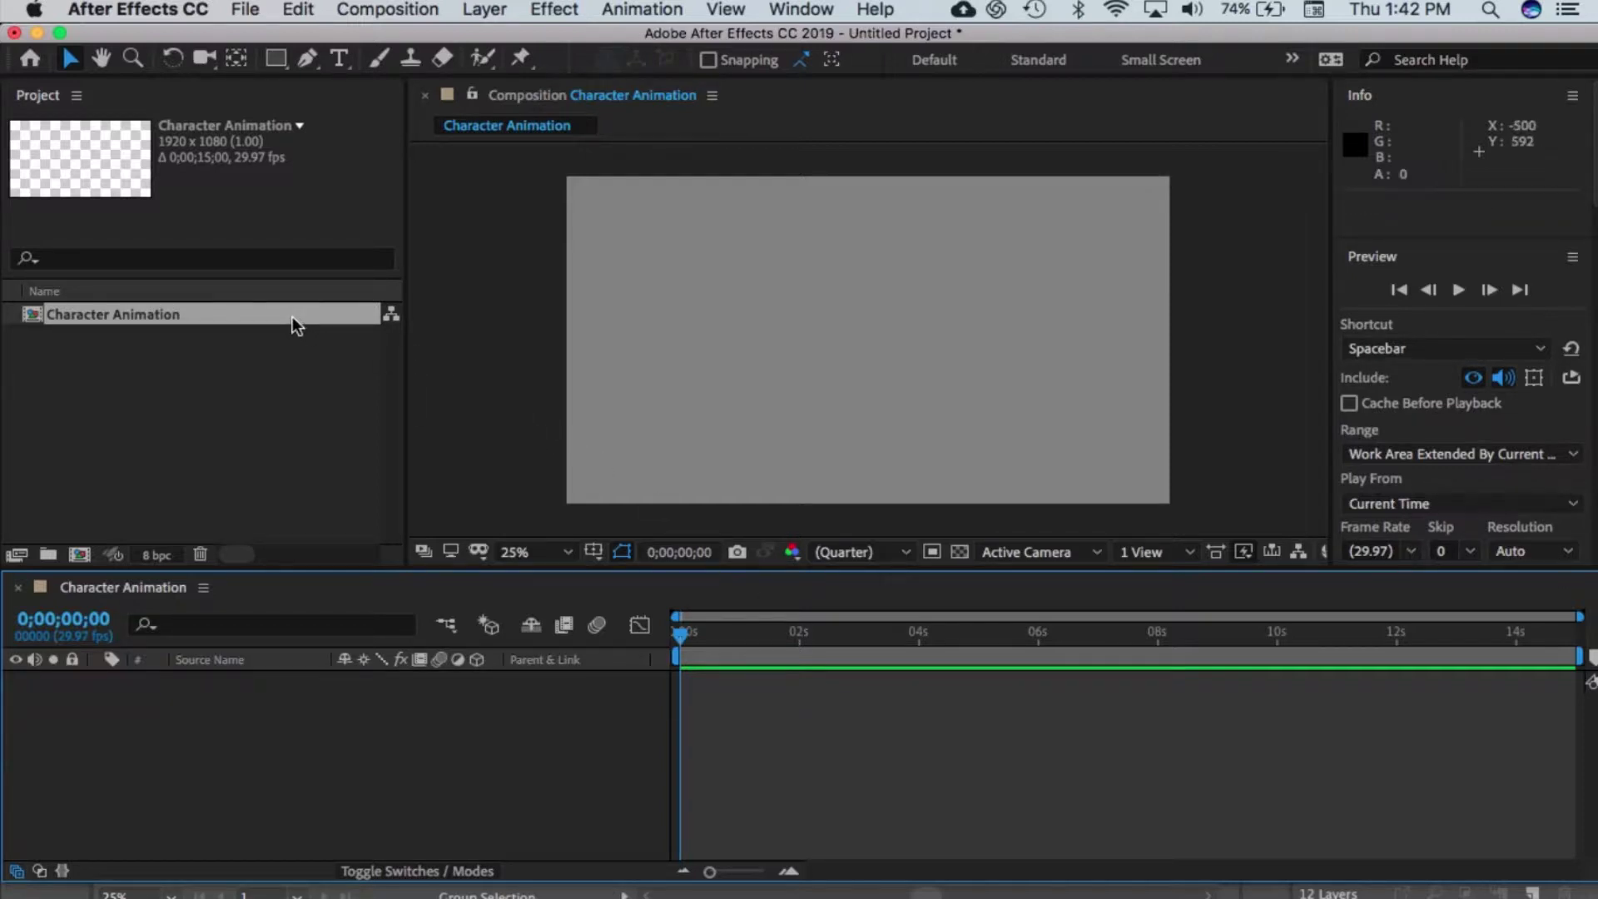
Step: Import Boy.ai as Composition - Retain Layer Sizes
{"action": "left_click", "coordinate": [250, 10]}
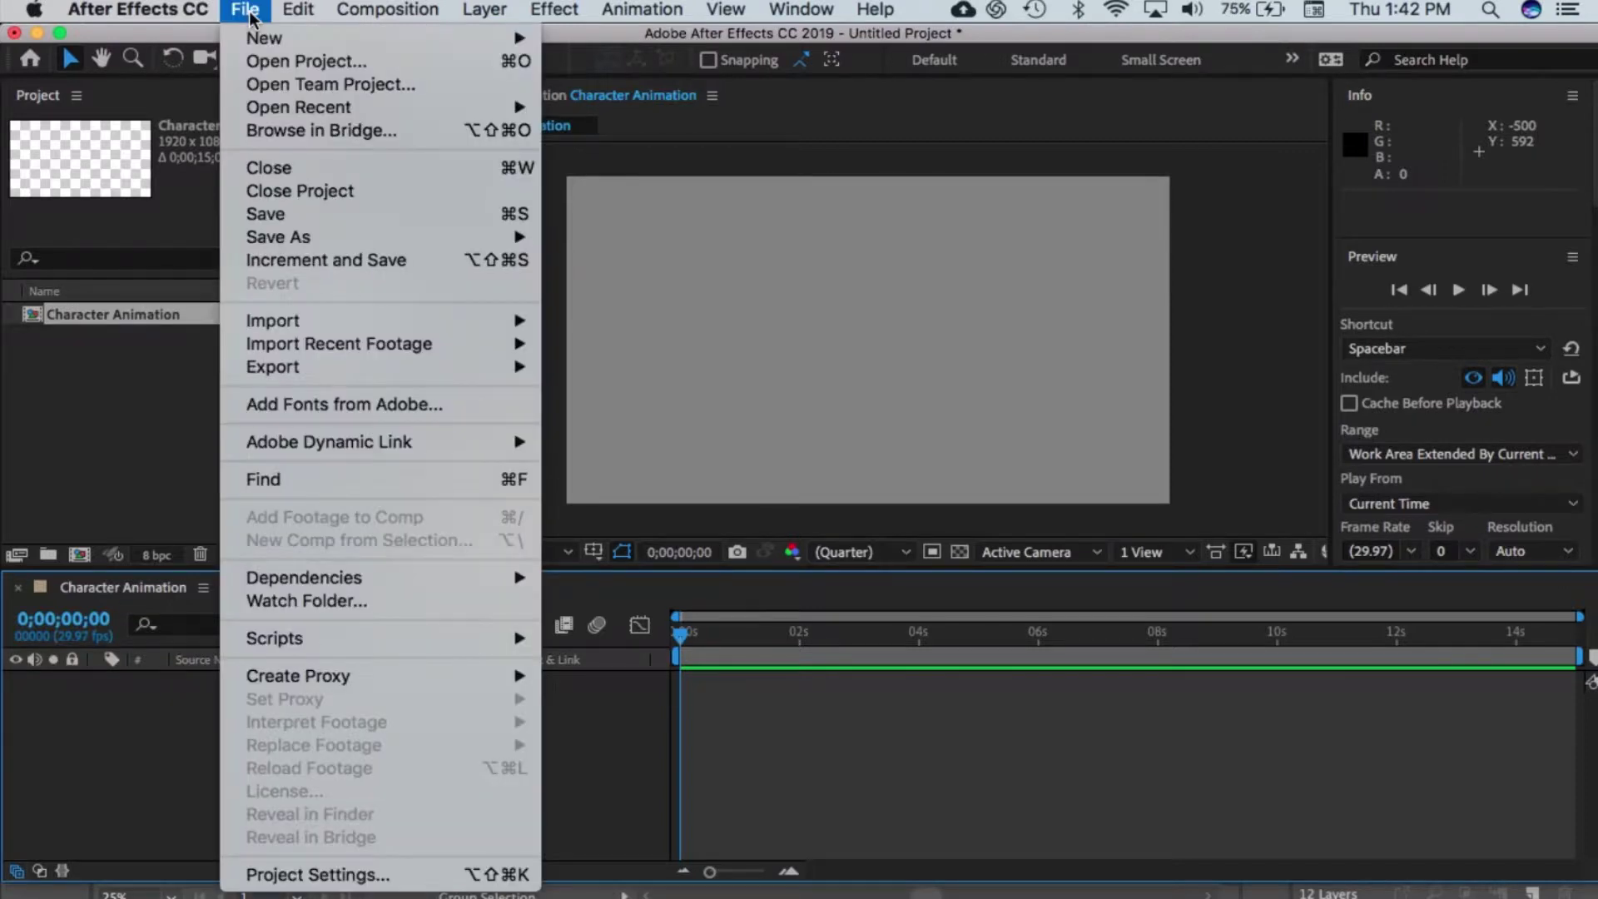
{"action": "mouse_move", "coordinate": [239, 321]}
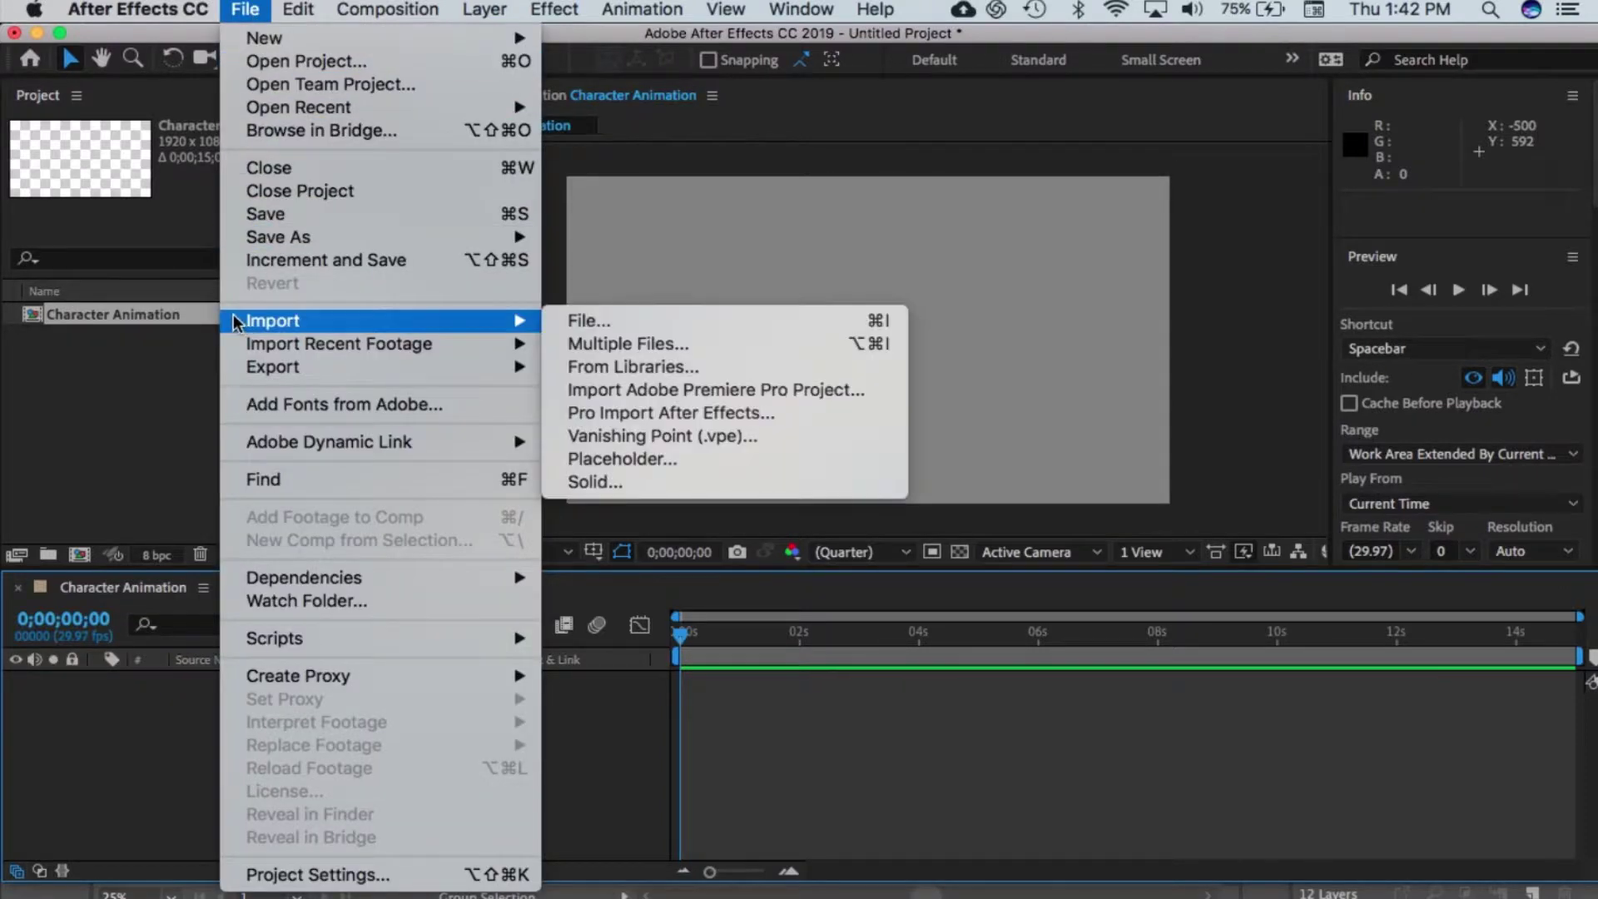
{"action": "left_click", "coordinate": [590, 324]}
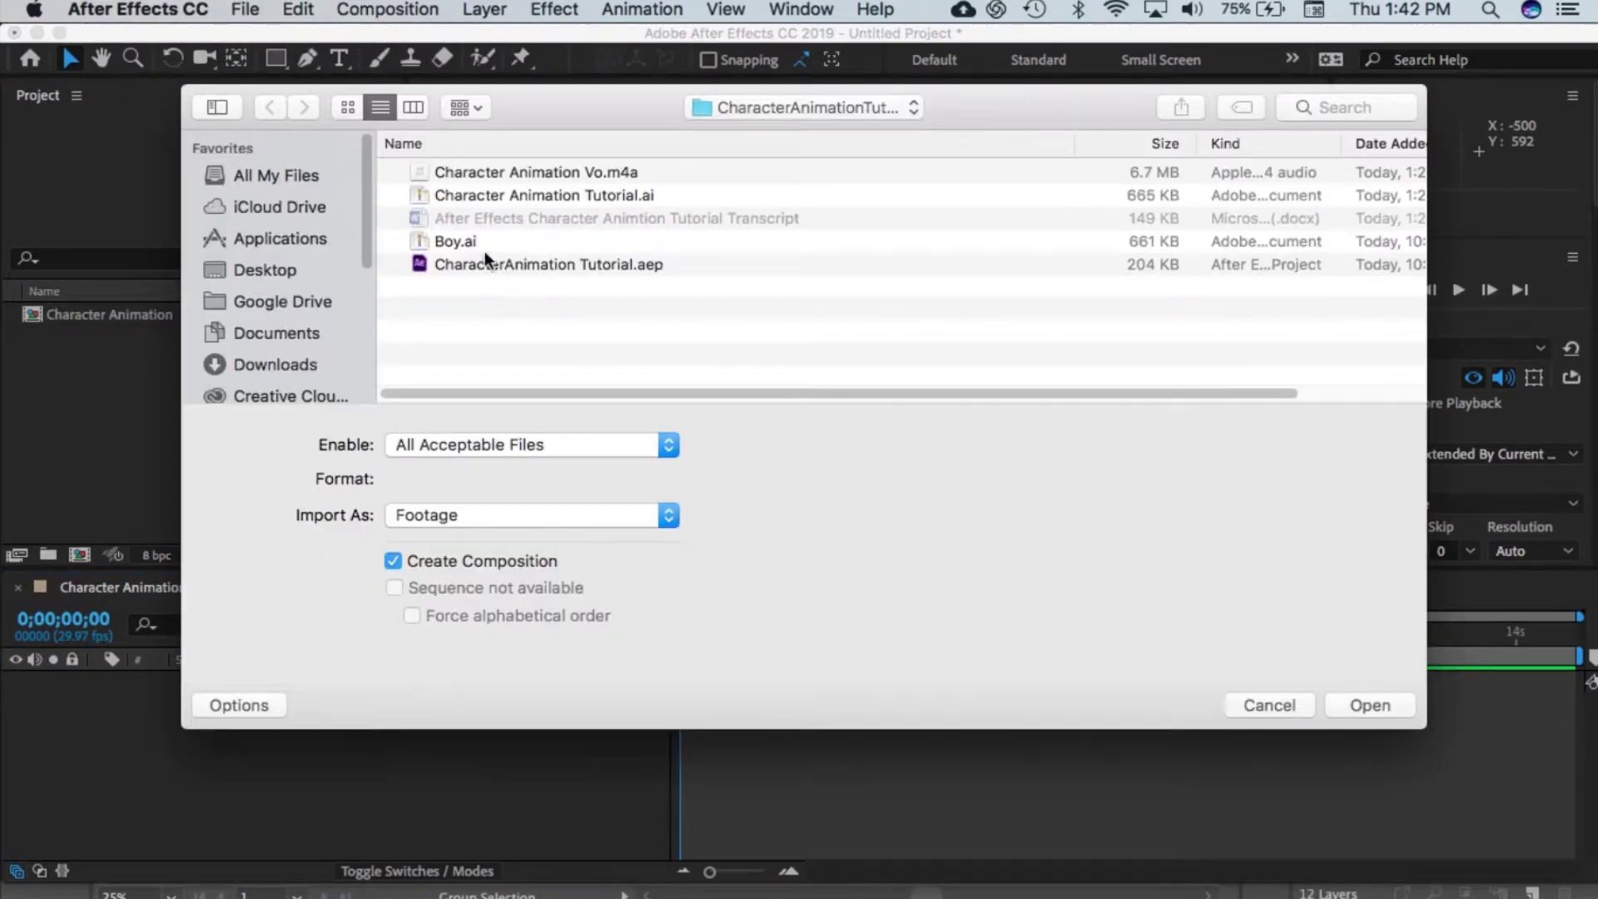
{"action": "left_click", "coordinate": [458, 241]}
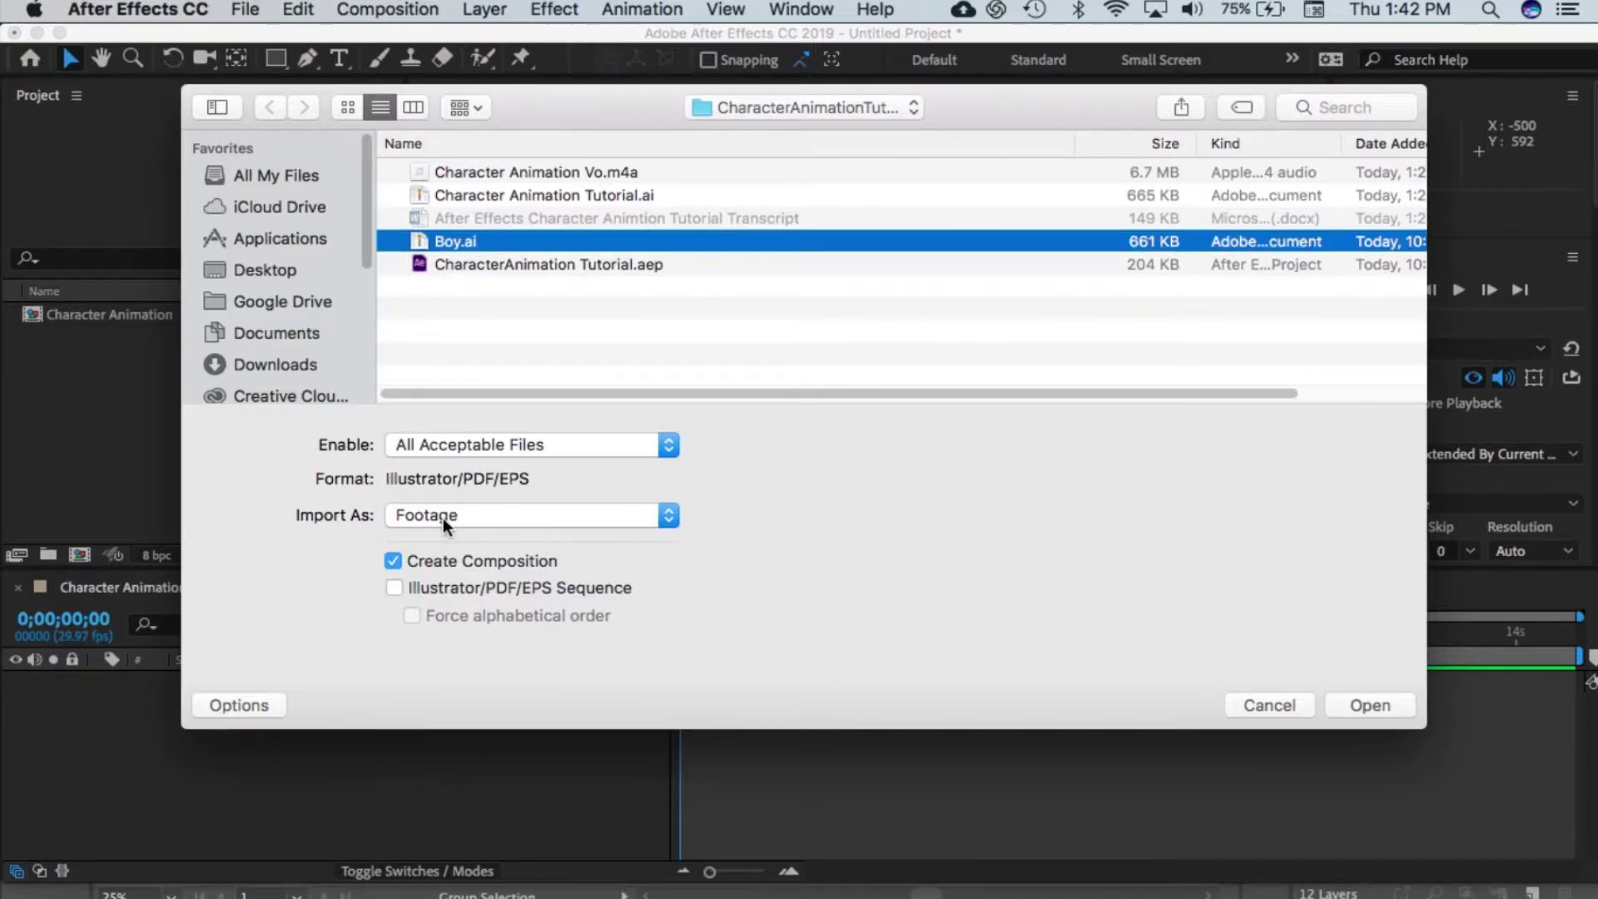
{"action": "left_click", "coordinate": [669, 516]}
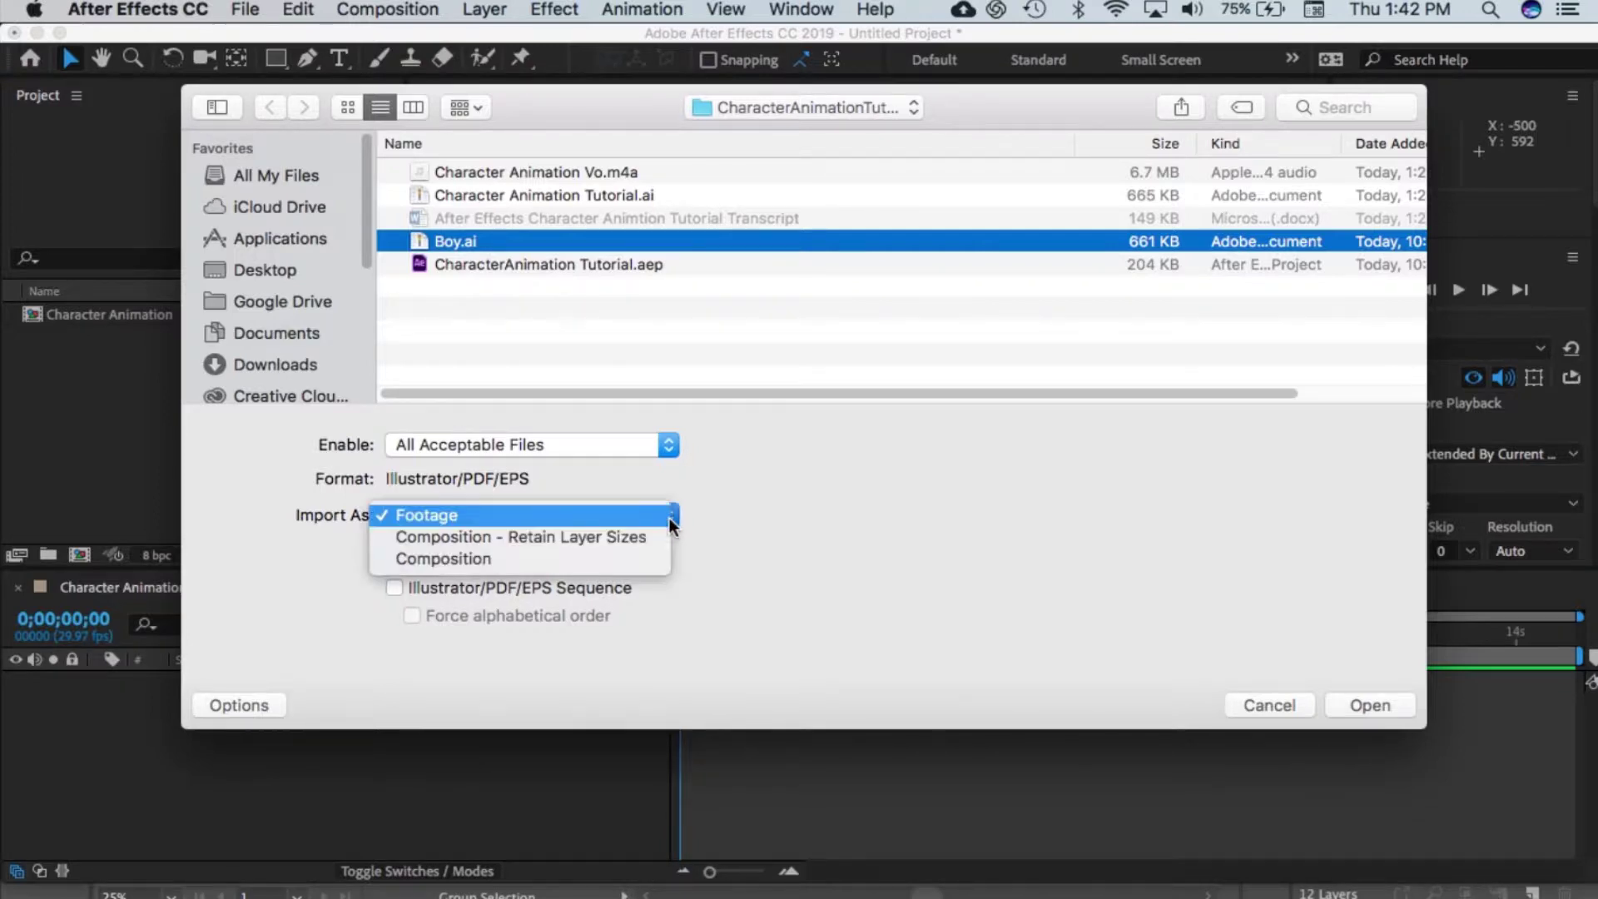
{"action": "left_click", "coordinate": [622, 537]}
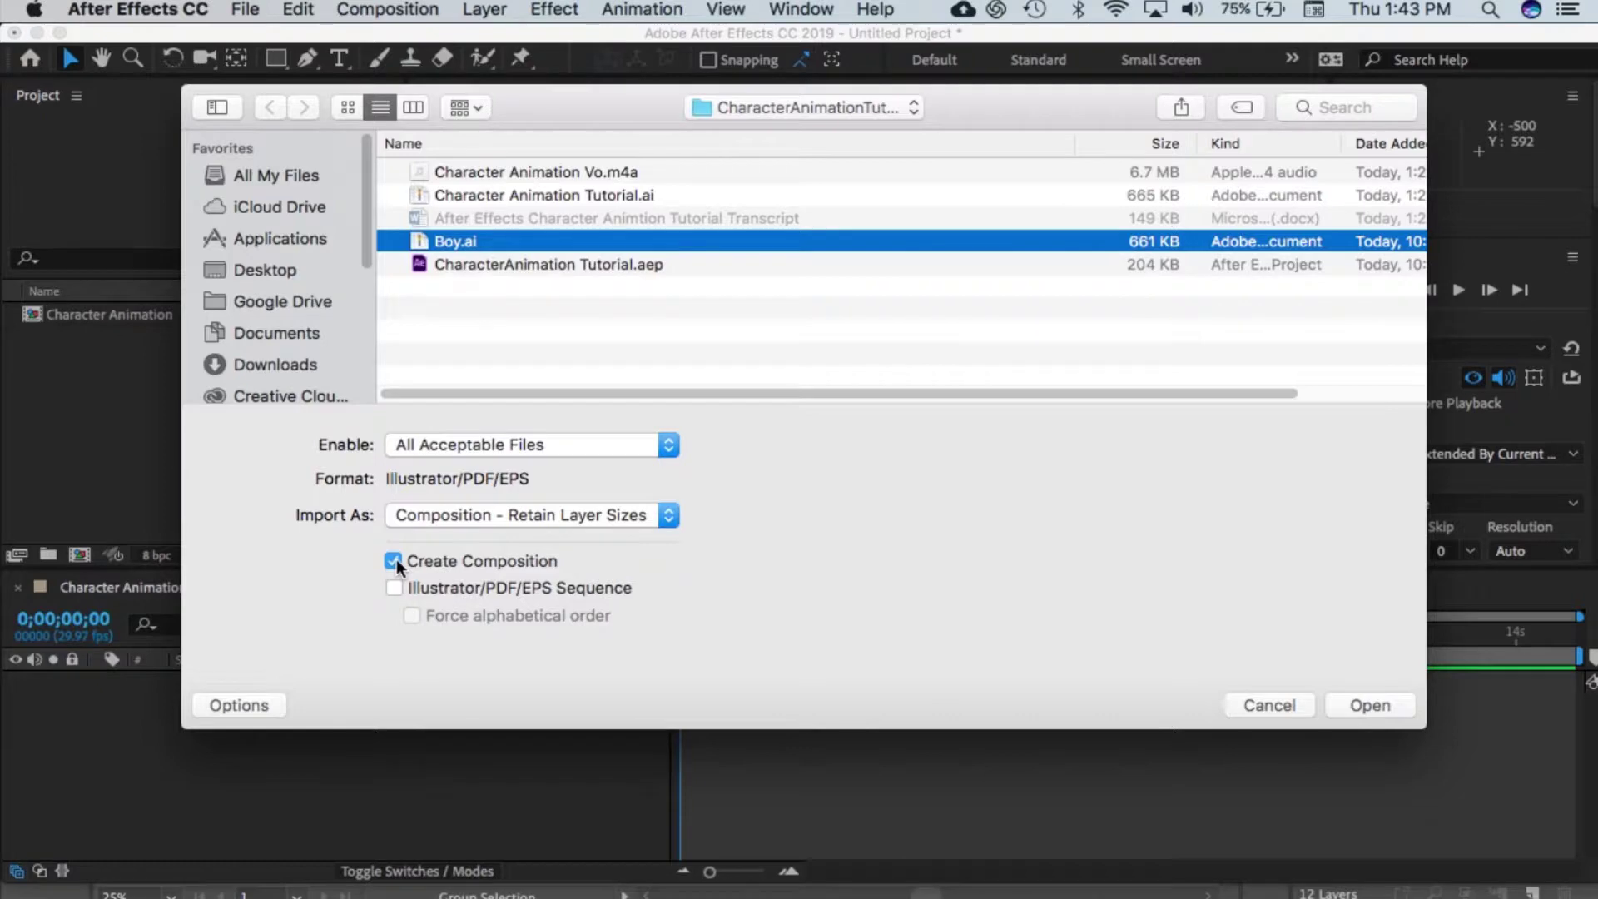
{"action": "left_click", "coordinate": [1380, 704]}
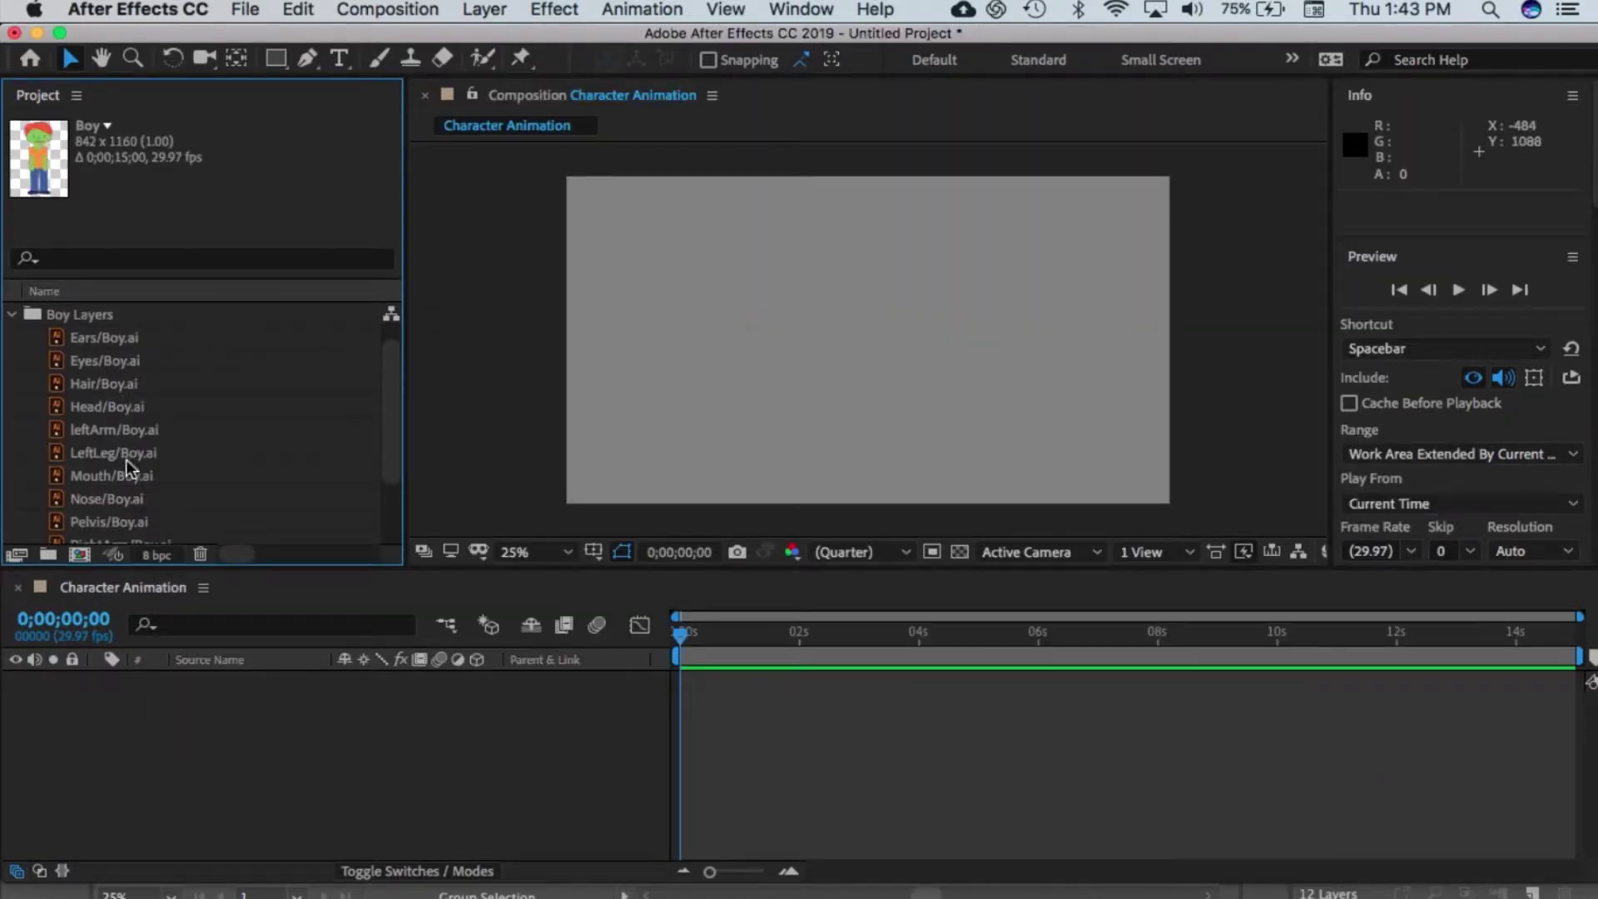
Step: Collapse Boy Layers, drop the Boy comp into Character Animation, and open Boy's layers
{"action": "scroll", "coordinate": [123, 483], "scroll_direction": "up", "scroll_amount": 1}
{"action": "scroll", "coordinate": [123, 484], "scroll_direction": "down", "scroll_amount": 3}
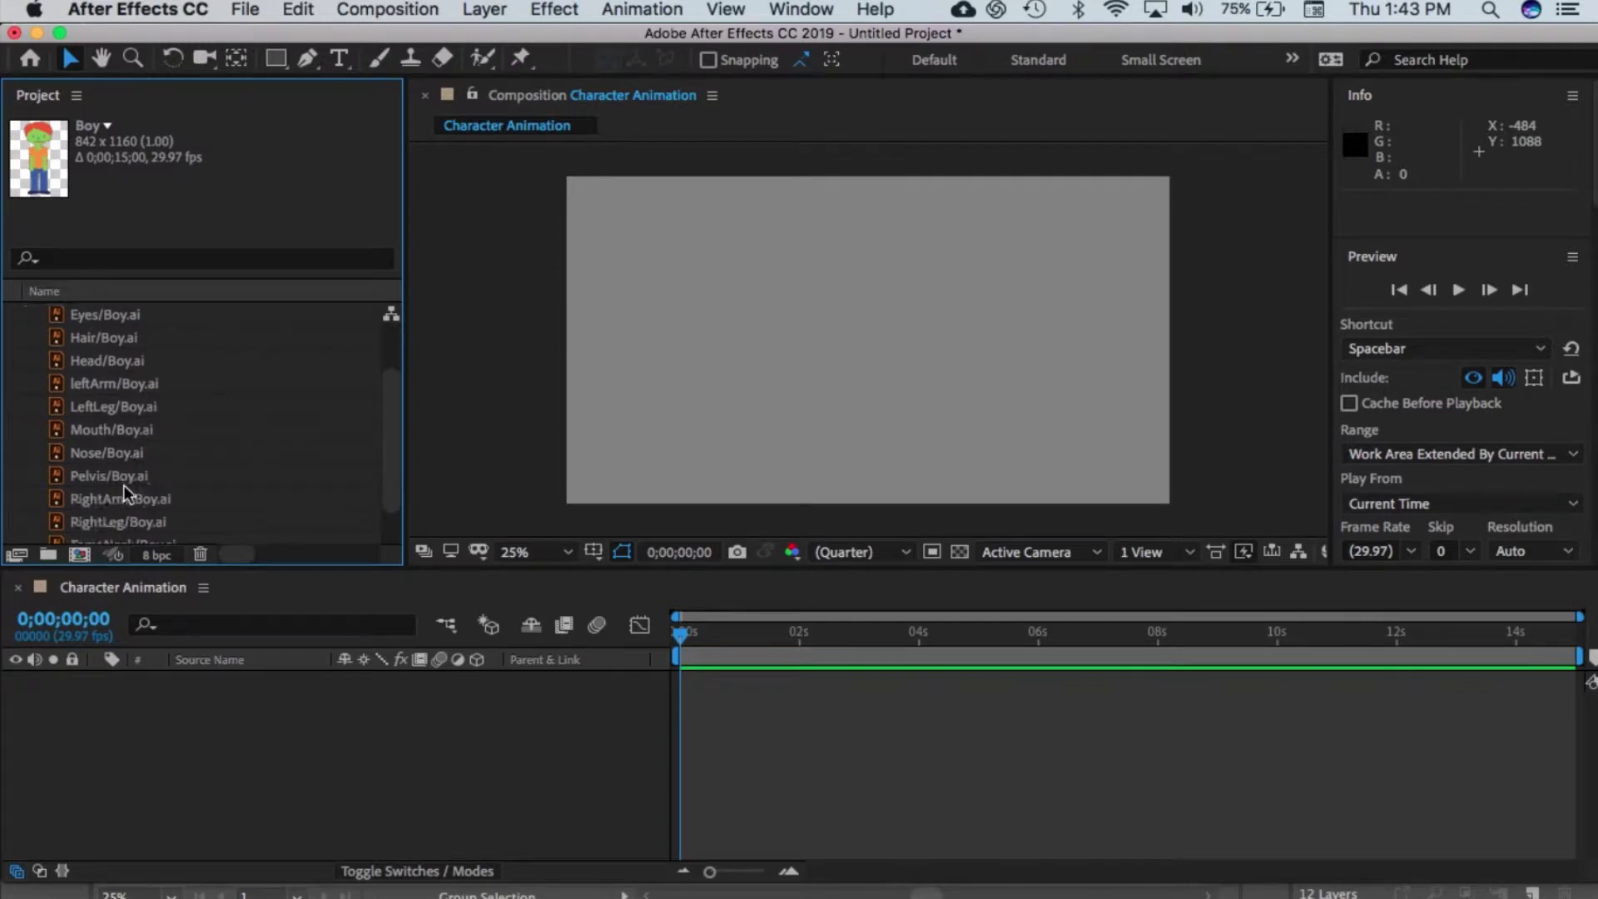
{"action": "scroll", "coordinate": [123, 484], "scroll_direction": "down", "scroll_amount": 1}
{"action": "scroll", "coordinate": [125, 486], "scroll_direction": "up", "scroll_amount": 3}
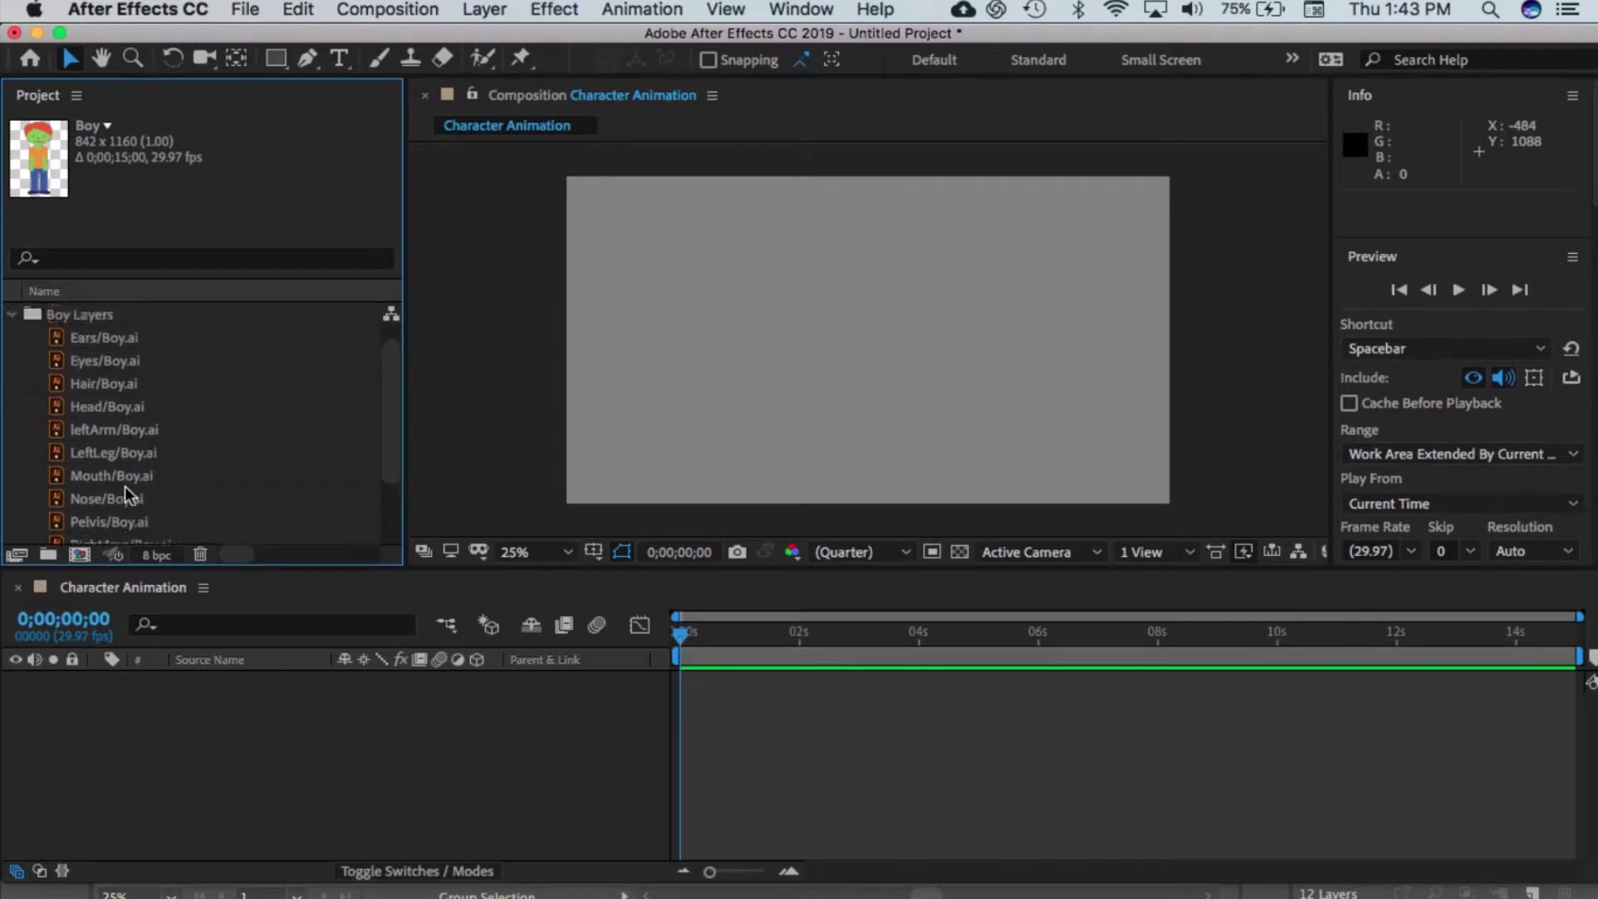
{"action": "scroll", "coordinate": [125, 486], "scroll_direction": "up", "scroll_amount": 1}
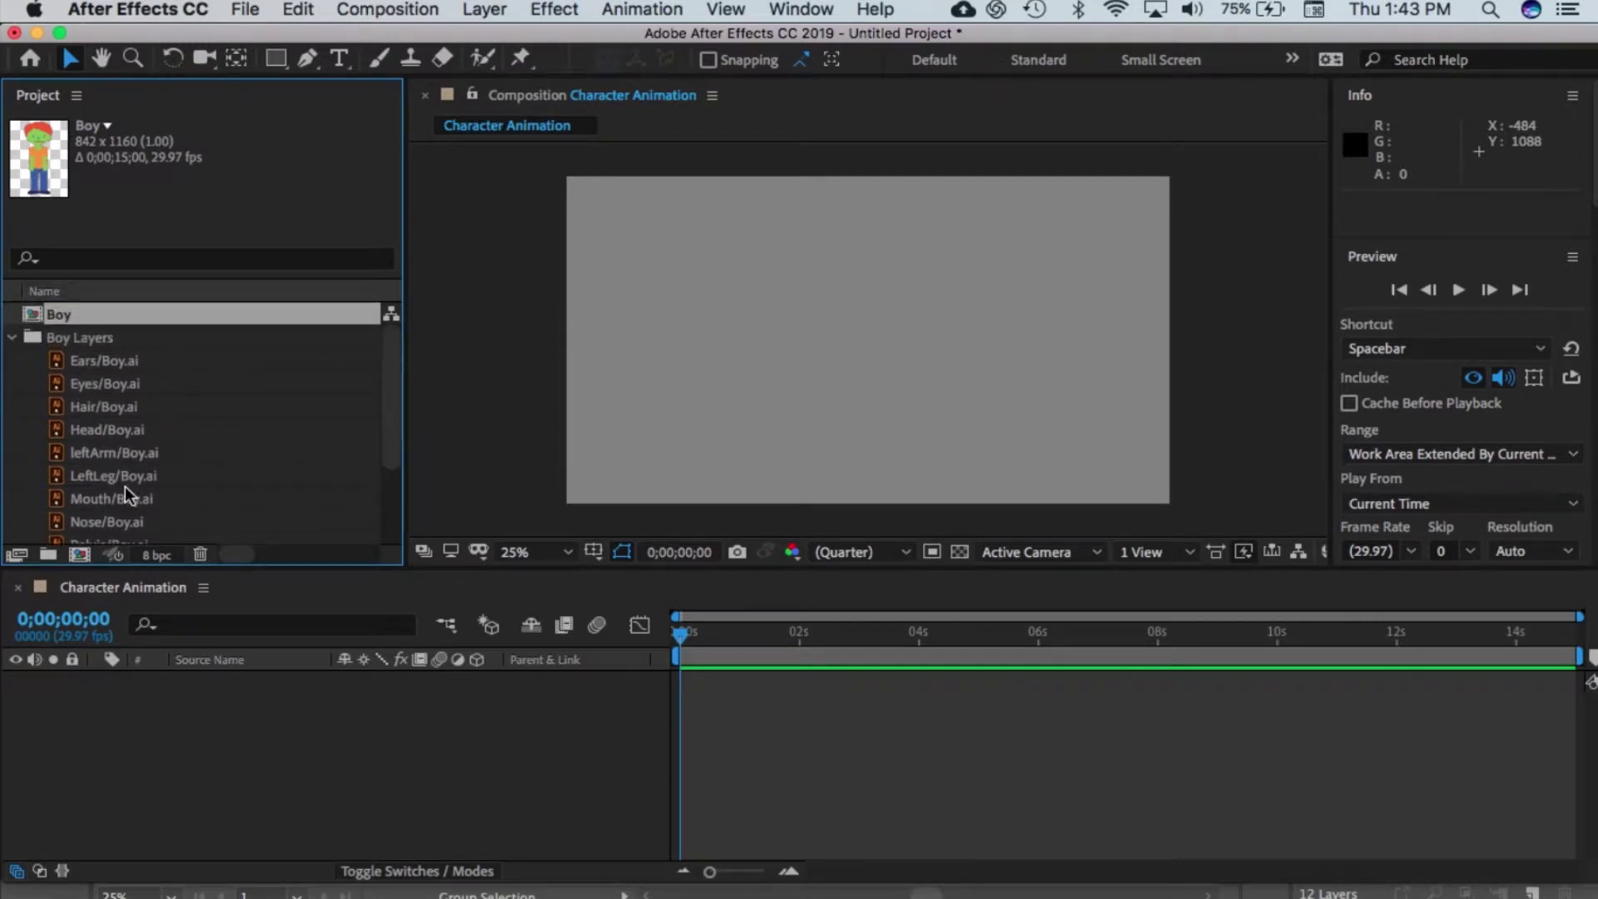
{"action": "left_click", "coordinate": [10, 338]}
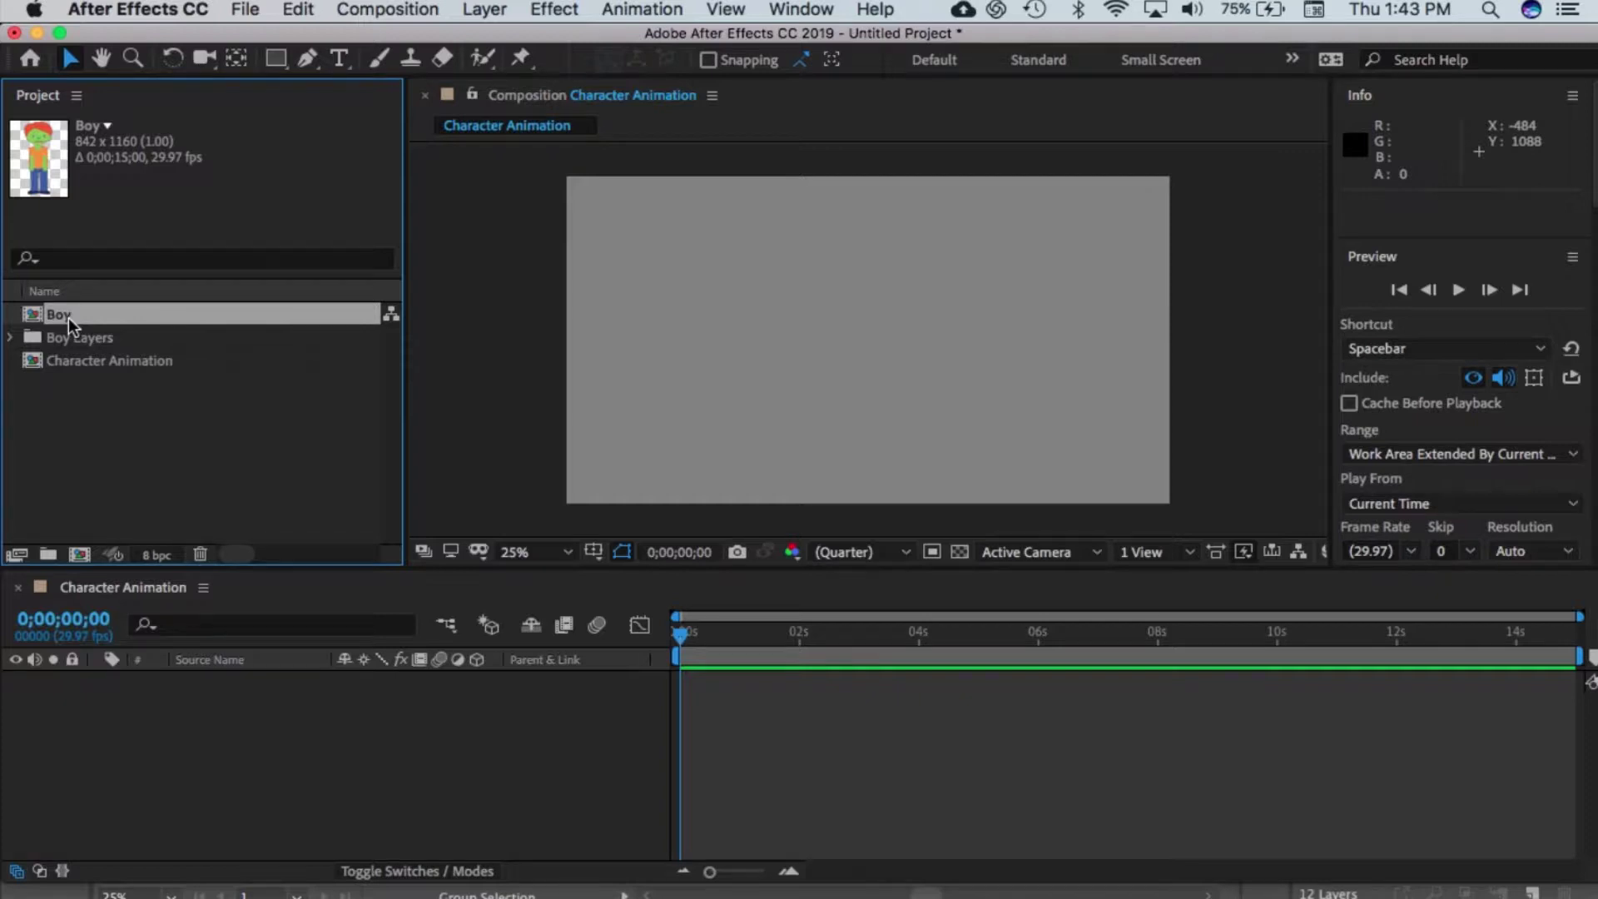
{"action": "left_click_drag", "start_coordinate": [69, 317], "coordinate": [721, 681]}
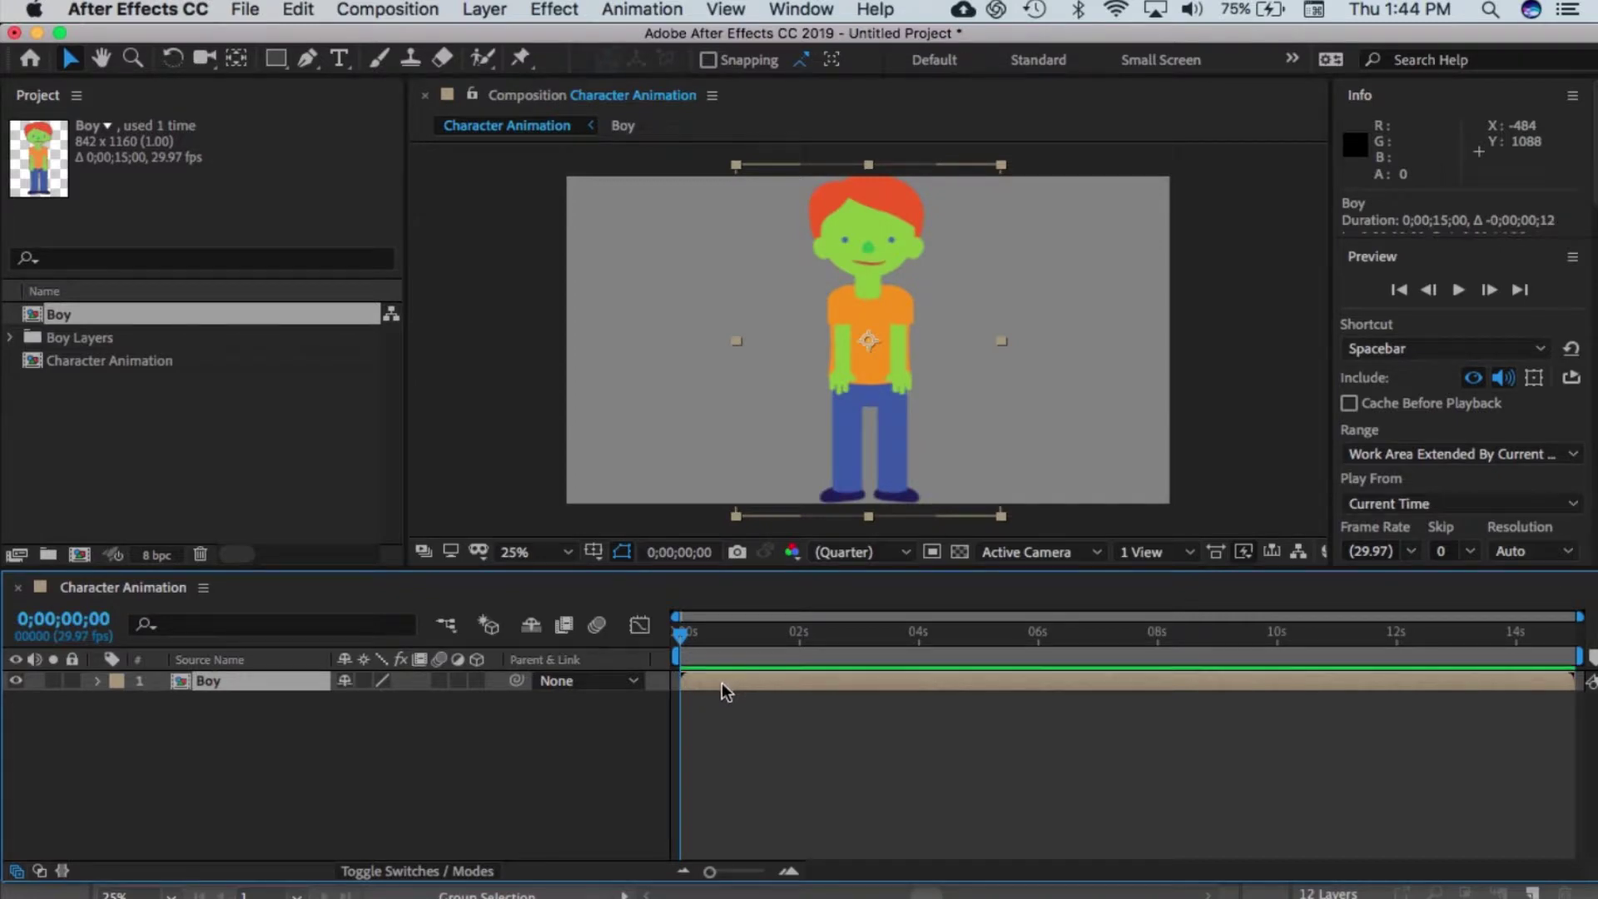
{"action": "double_click", "coordinate": [722, 682]}
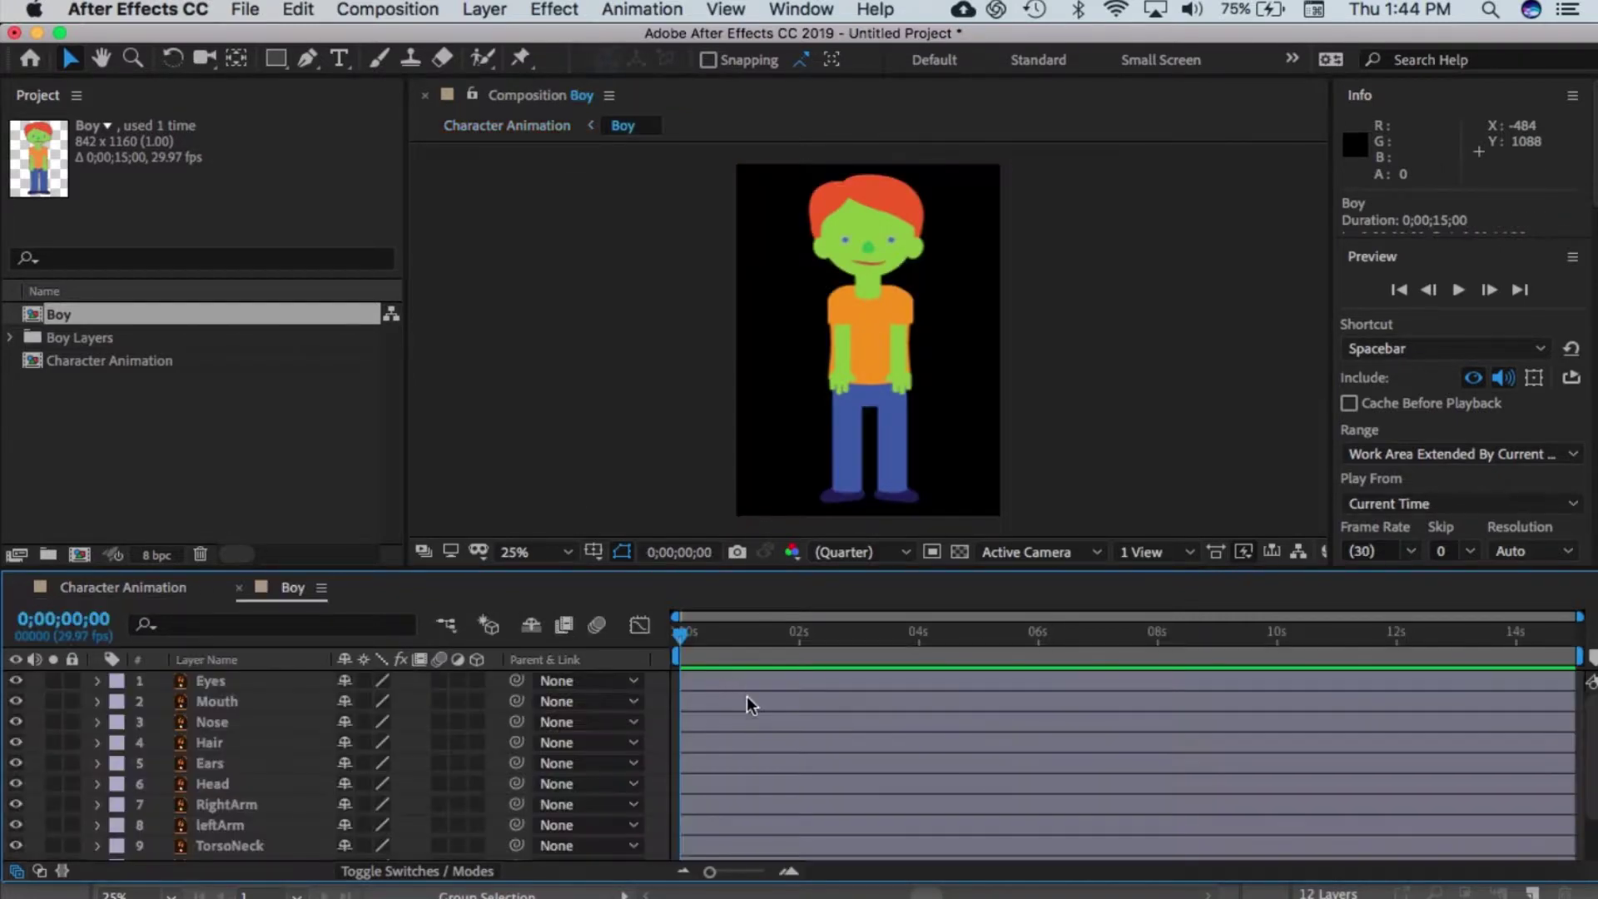
Step: Go back to the Character Animation composition
{"action": "scroll", "coordinate": [760, 781], "scroll_direction": "down", "scroll_amount": 2}
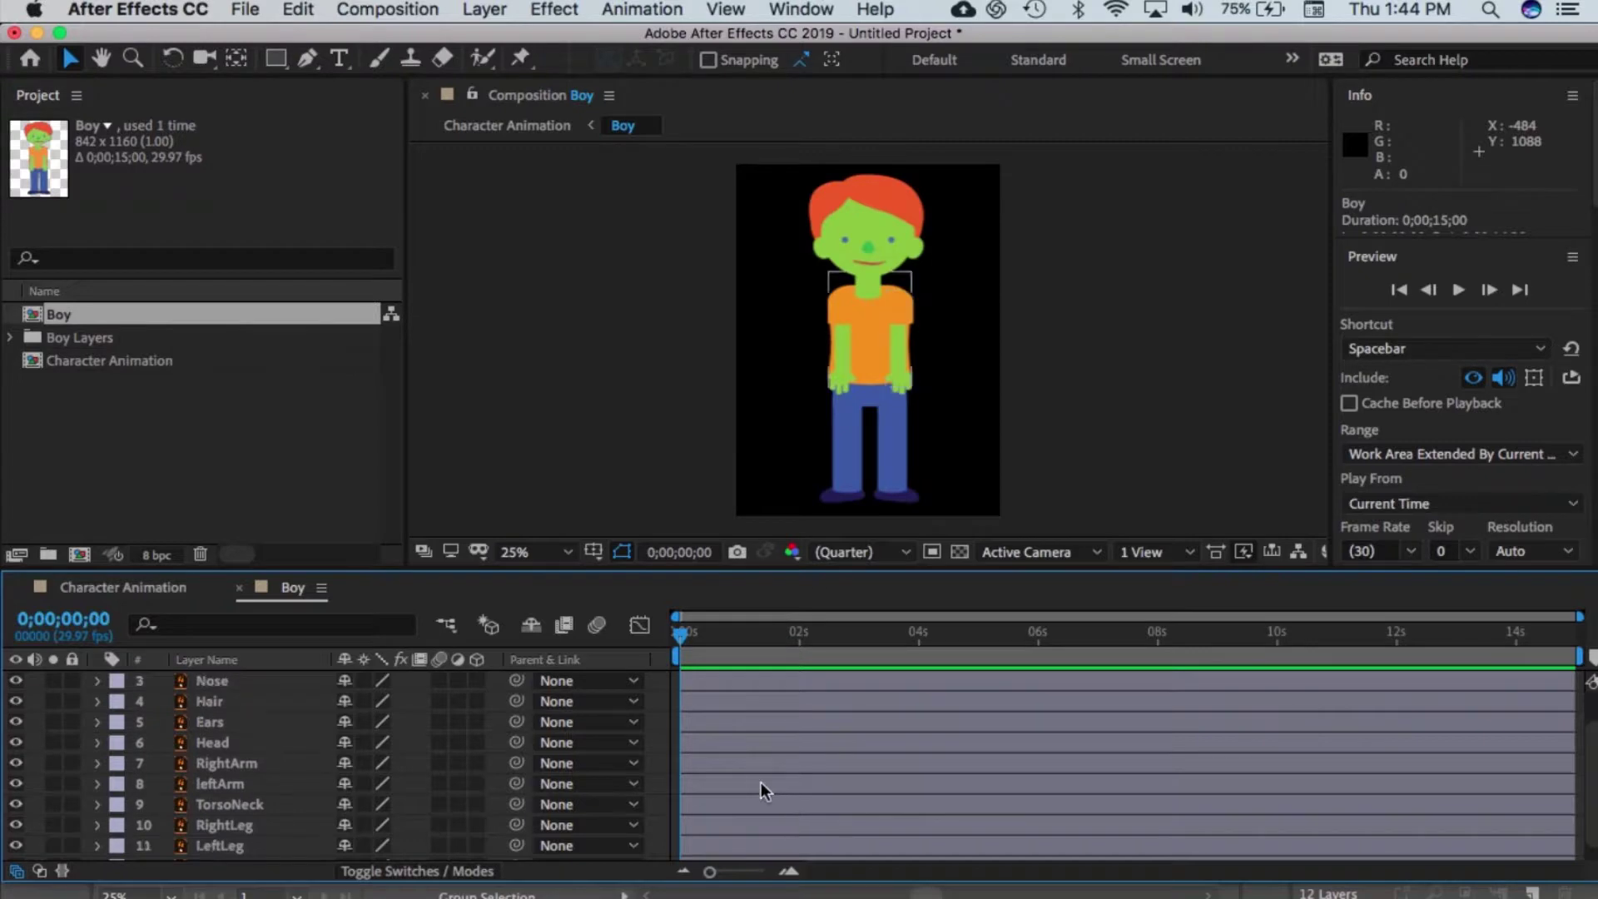
{"action": "left_click", "coordinate": [132, 589]}
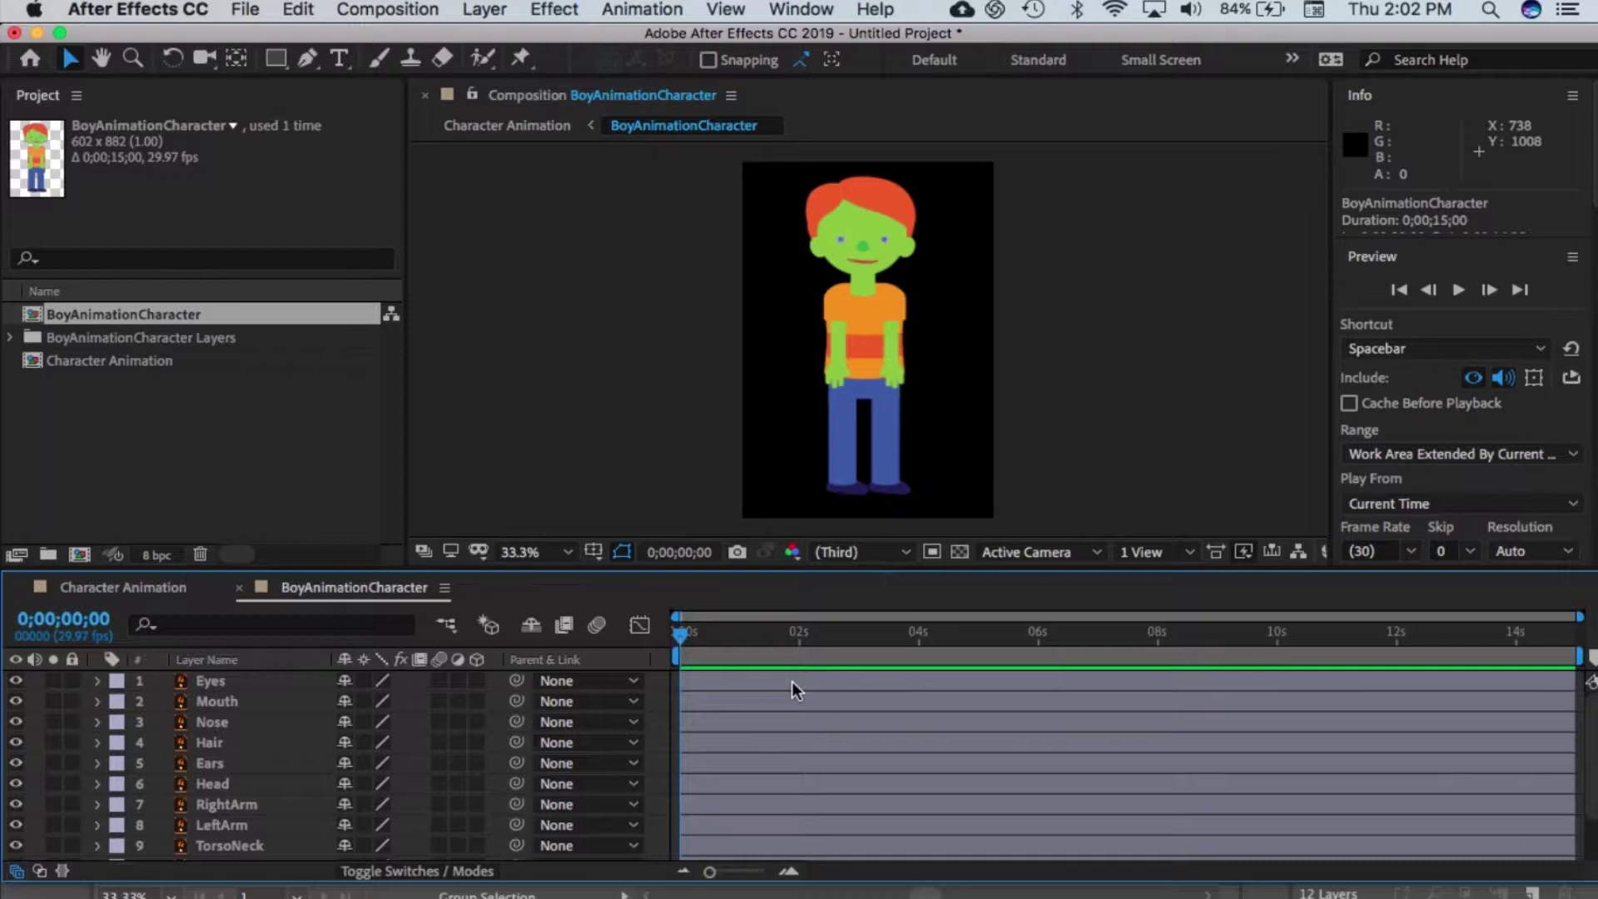
Step: Enlarge the timeline and enable Continuous Rasterize for the Eyes through Head layers
{"action": "left_click_drag", "start_coordinate": [499, 572], "coordinate": [501, 509]}
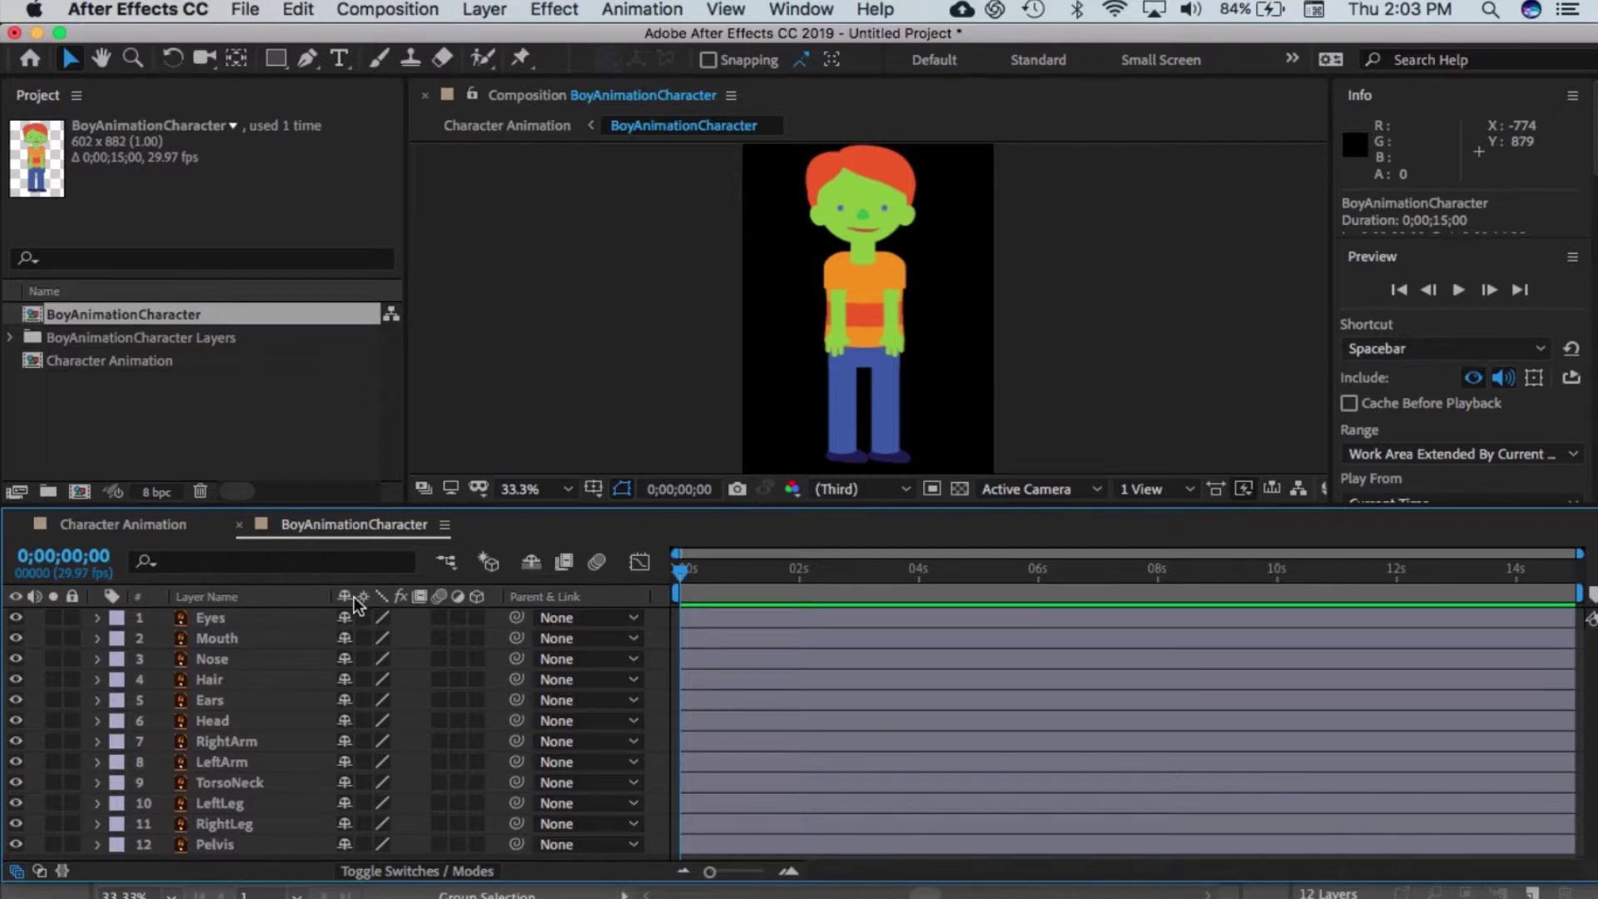
{"action": "left_click_drag", "start_coordinate": [365, 617], "coordinate": [363, 843]}
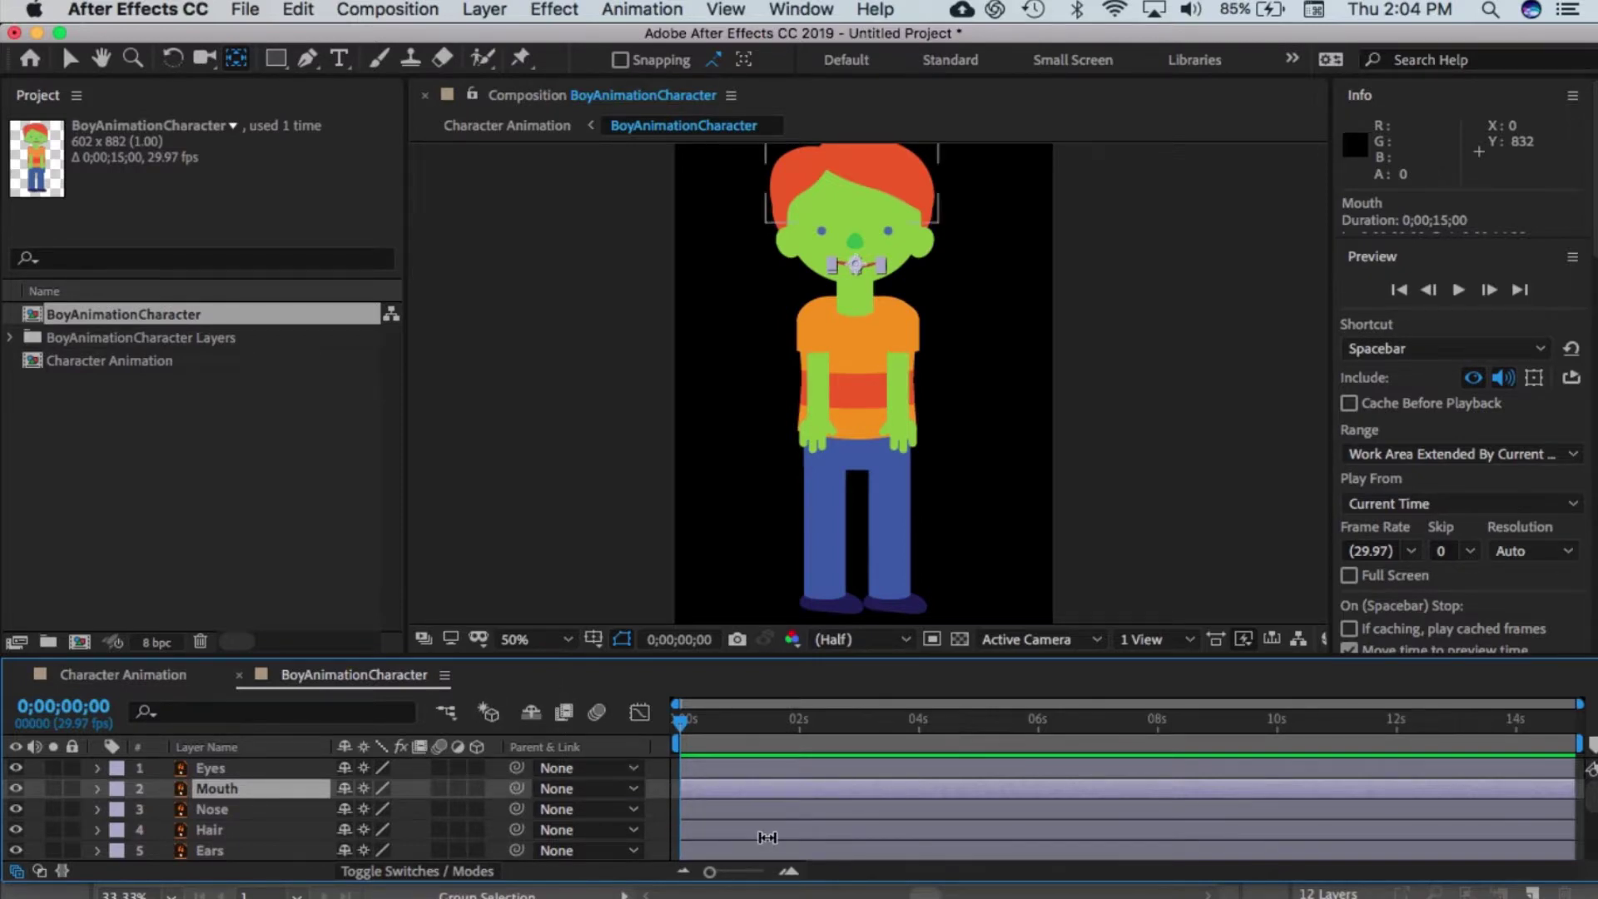
{"action": "scroll", "coordinate": [766, 837], "scroll_direction": "down", "scroll_amount": 1}
{"action": "scroll", "coordinate": [764, 831], "scroll_direction": "down", "scroll_amount": 1}
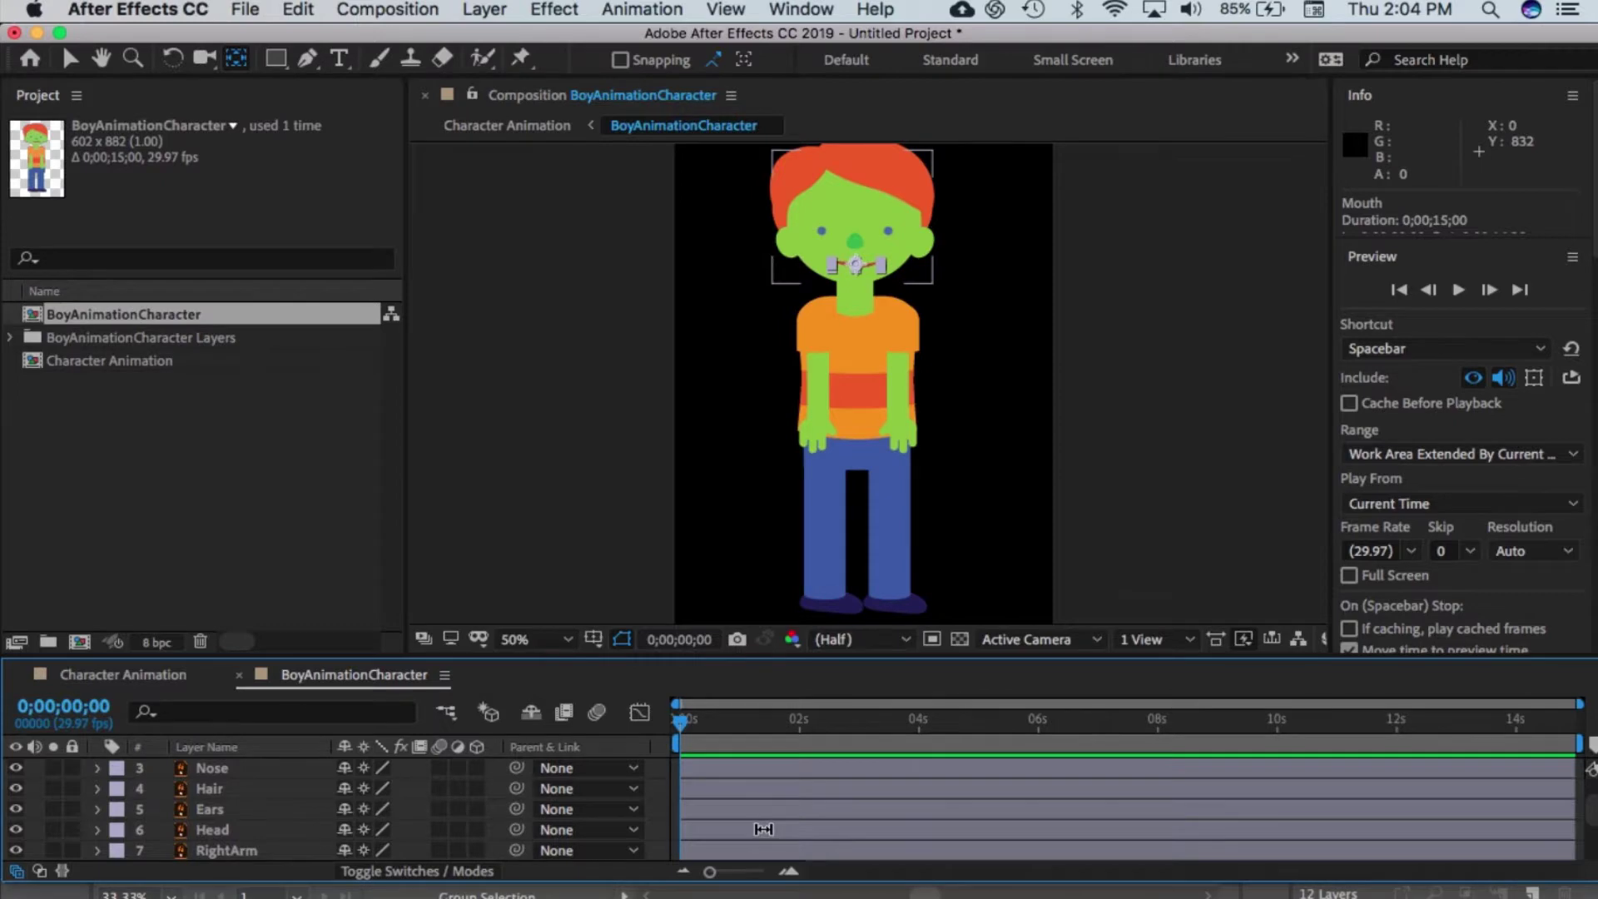
{"action": "left_click", "coordinate": [763, 829]}
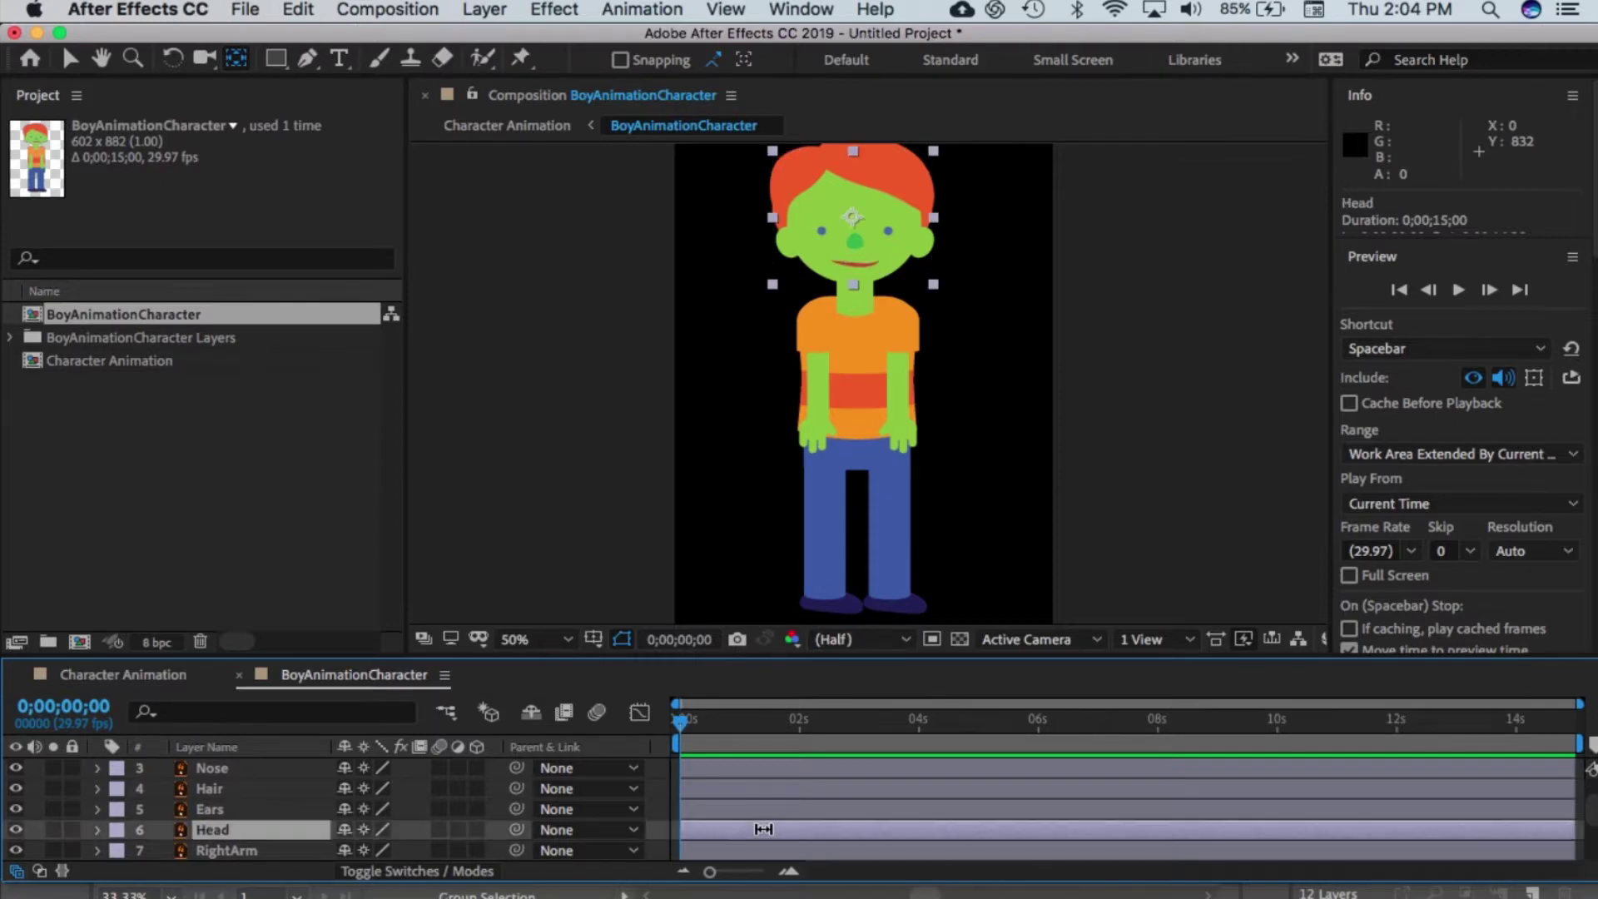
Step: Move the head's anchor point to the neck and both arms' anchors to the shoulders
{"action": "left_click", "coordinate": [851, 212]}
{"action": "left_click_drag", "start_coordinate": [853, 221], "coordinate": [853, 287]}
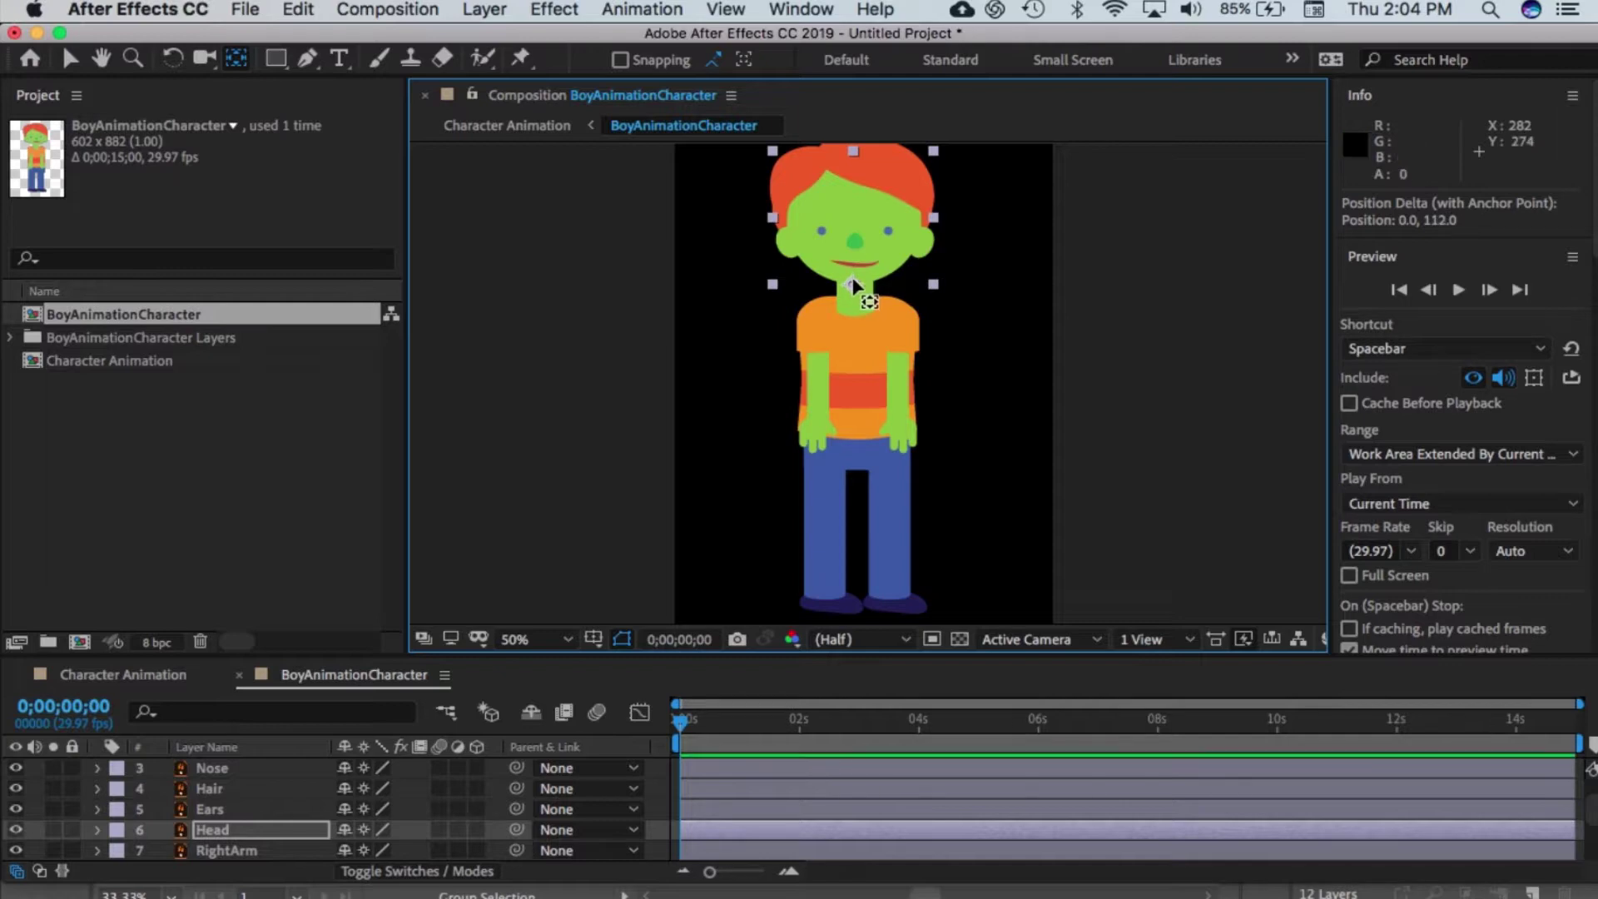
{"action": "left_click", "coordinate": [912, 364]}
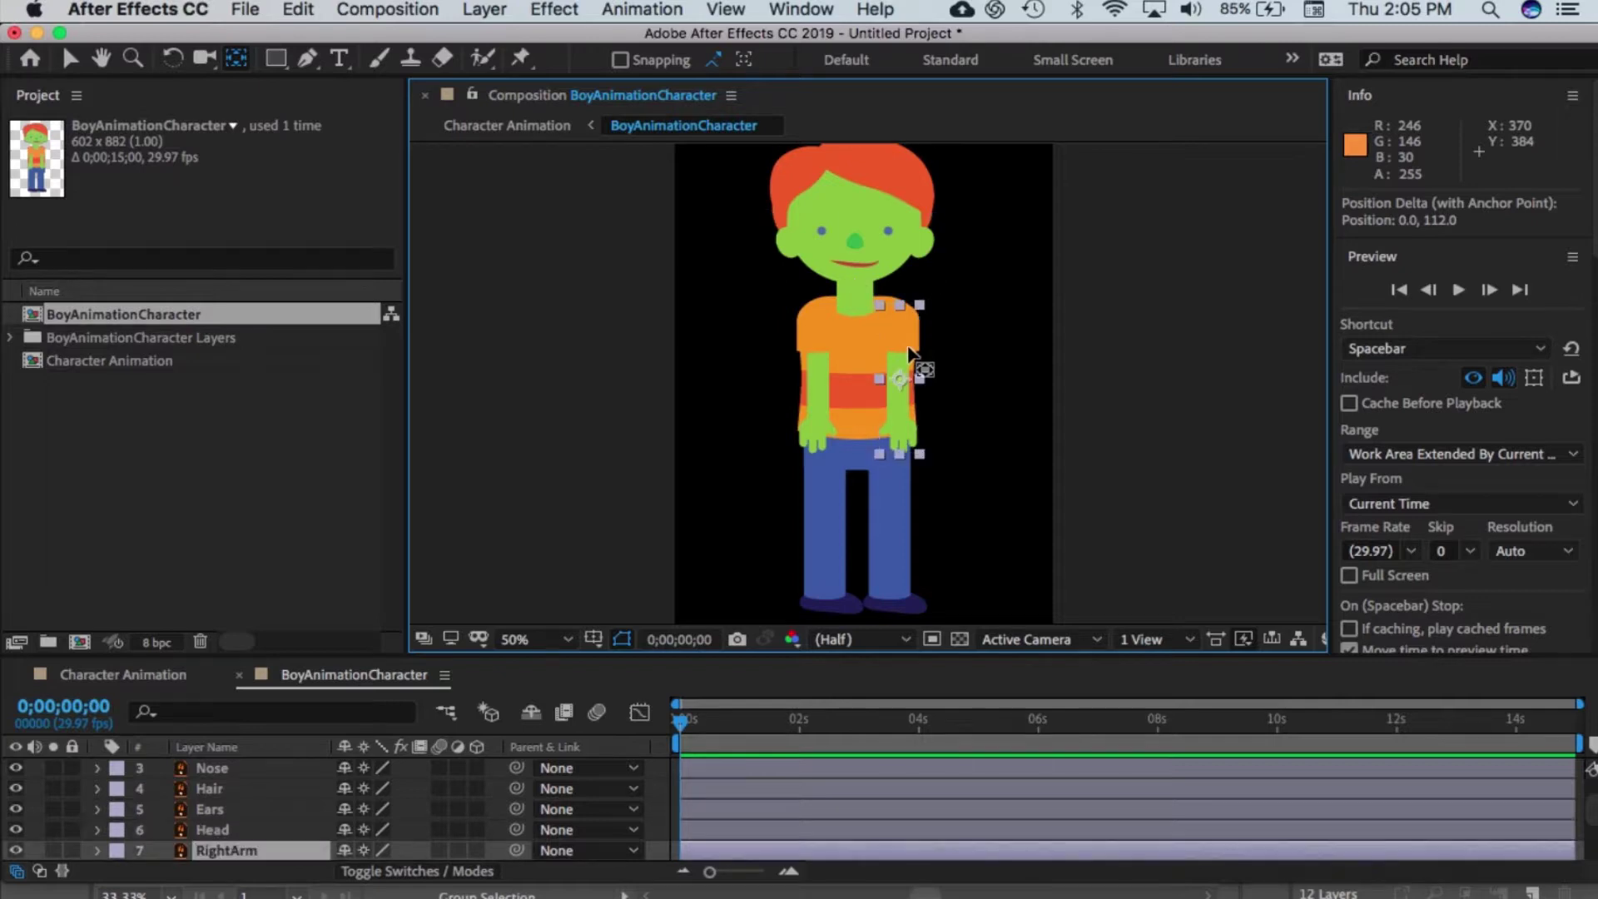
{"action": "left_click_drag", "start_coordinate": [908, 383], "coordinate": [903, 308]}
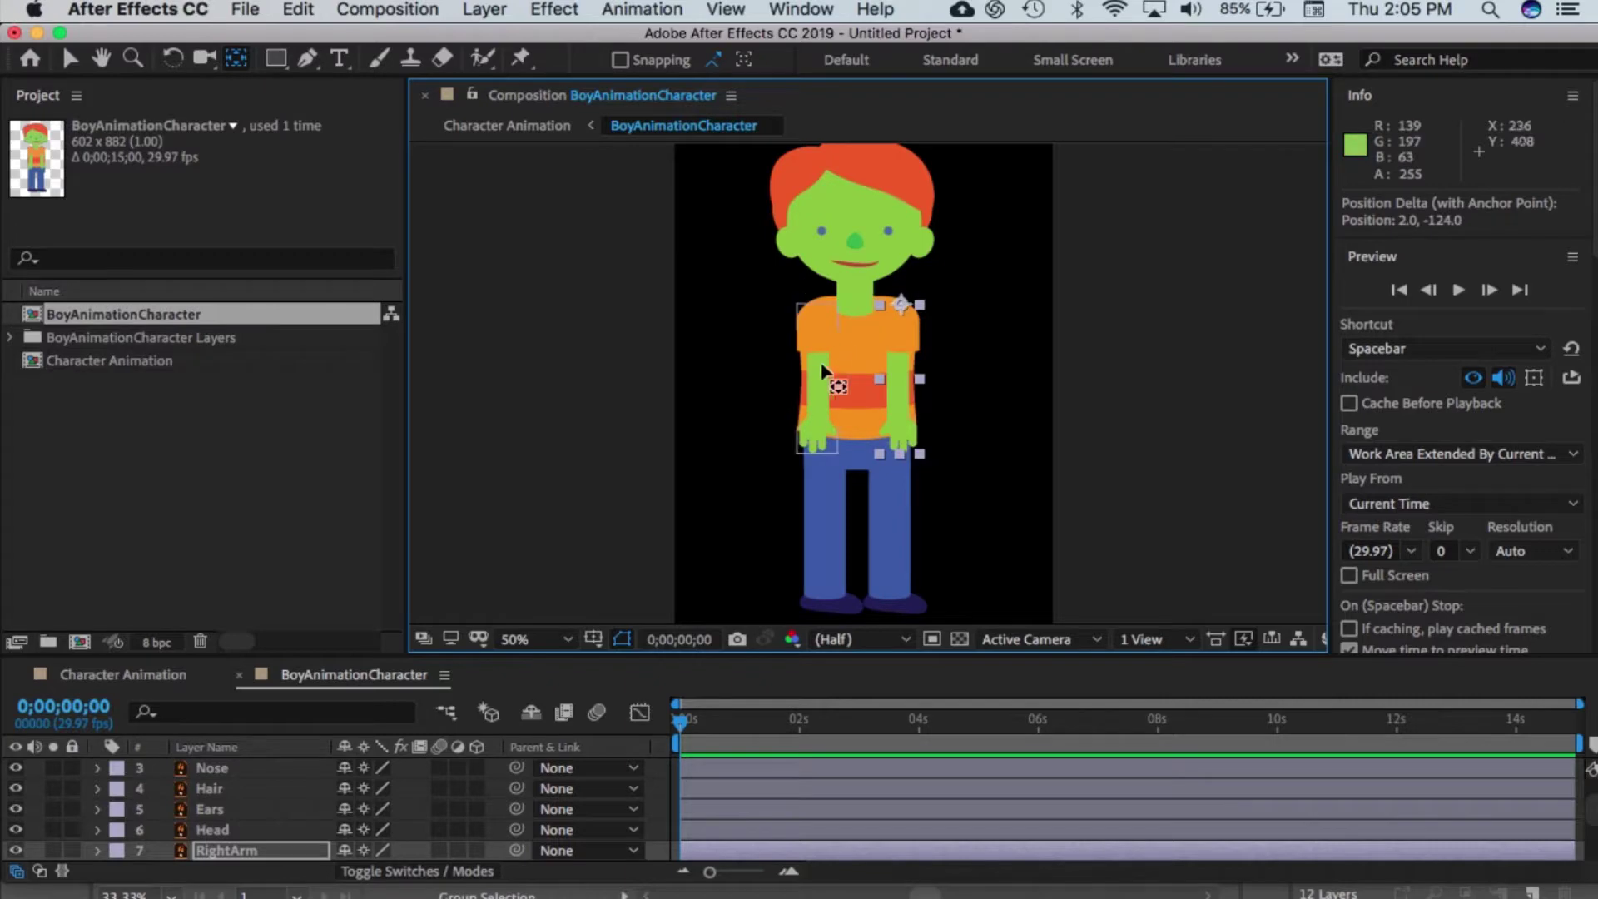
{"action": "left_click", "coordinate": [822, 383]}
{"action": "left_click_drag", "start_coordinate": [823, 383], "coordinate": [819, 310]}
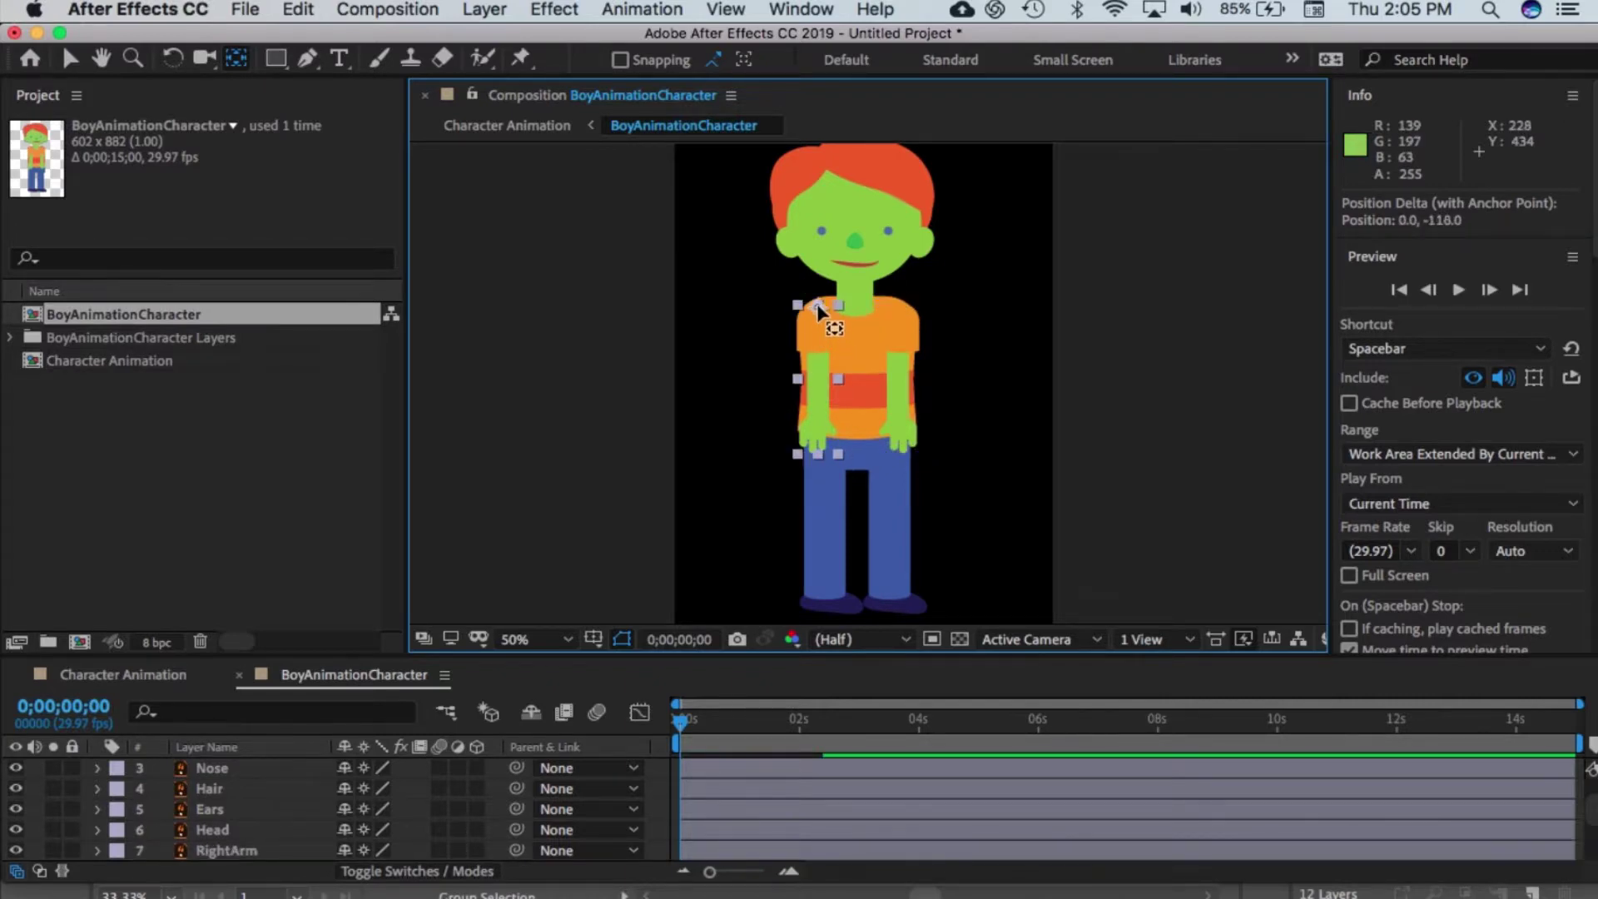
Step: Move the torso's anchor to the waist and both legs' anchors to the hips, then enlarge the layer list
{"action": "left_click", "coordinate": [854, 354]}
{"action": "left_click_drag", "start_coordinate": [857, 358], "coordinate": [861, 437]}
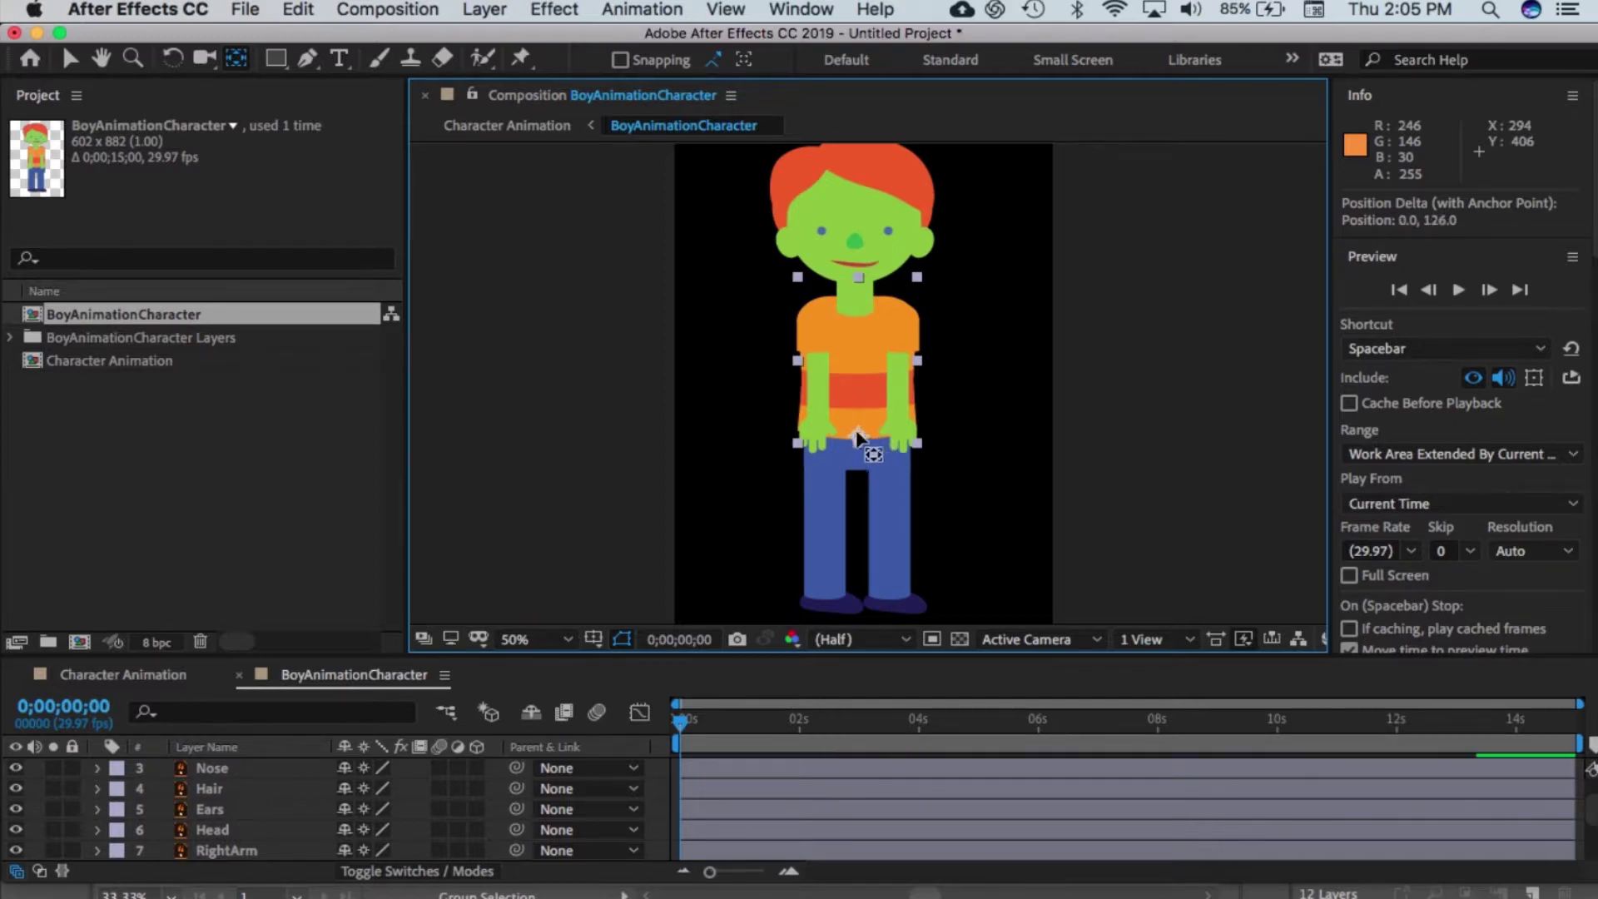
{"action": "left_click", "coordinate": [903, 479]}
{"action": "left_click_drag", "start_coordinate": [896, 533], "coordinate": [895, 450]}
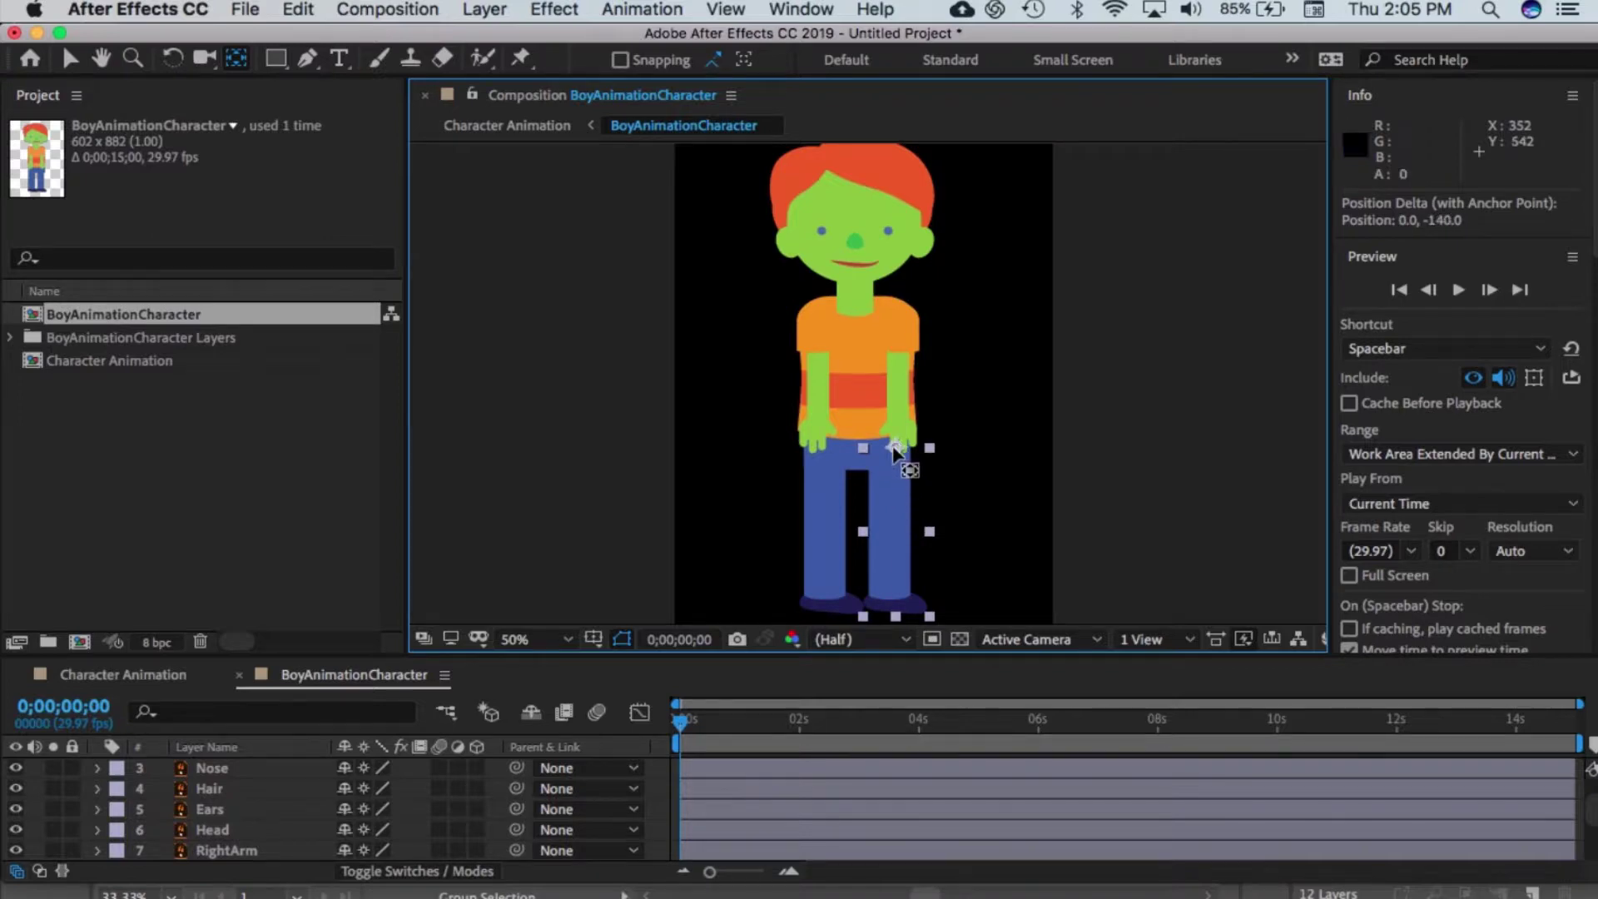
{"action": "left_click", "coordinate": [831, 500]}
{"action": "left_click_drag", "start_coordinate": [831, 535], "coordinate": [830, 448]}
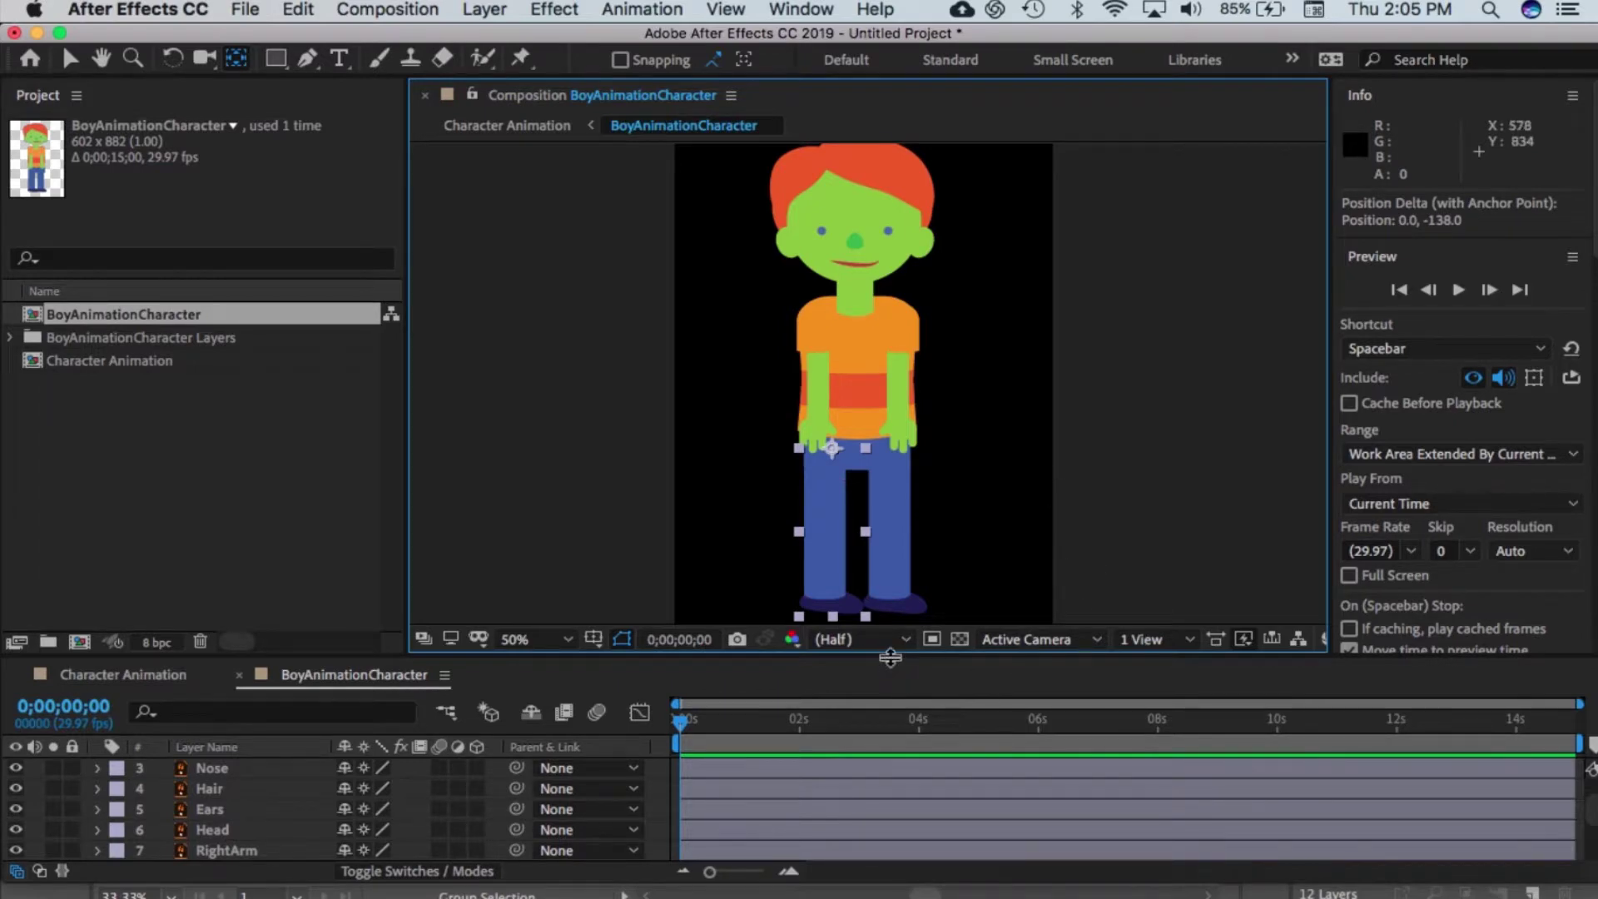
{"action": "left_click_drag", "start_coordinate": [890, 657], "coordinate": [783, 449]}
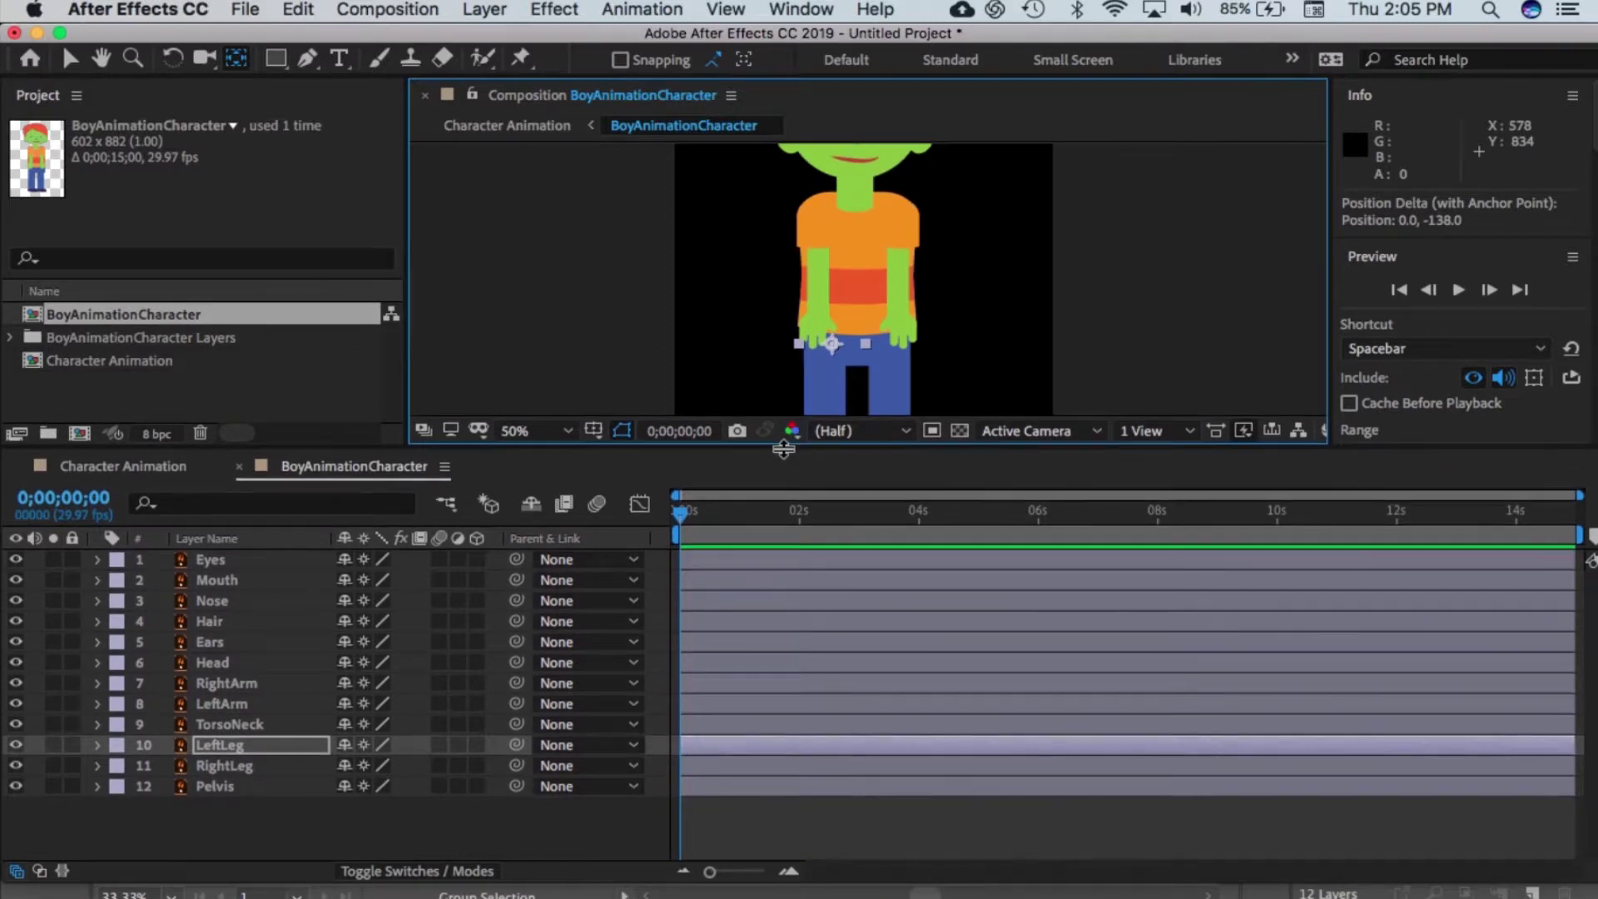
{"action": "key", "text": "super+z"}
{"action": "key", "text": "super+z"}
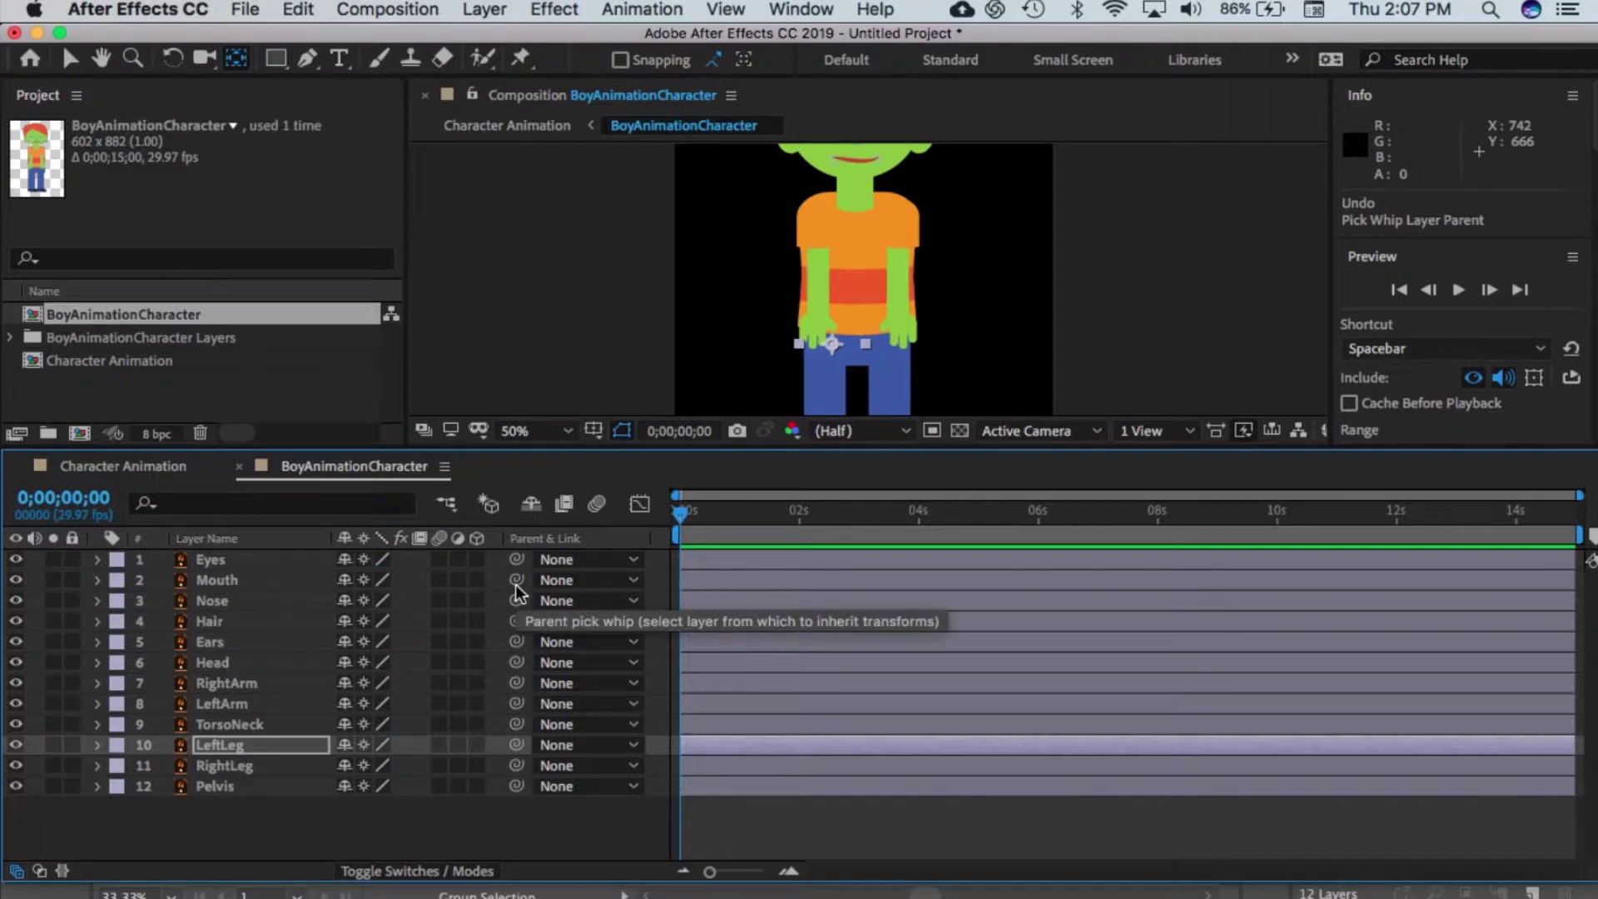
Step: Parent Mouth to Eyes, and Eyes and Hair to Head
{"action": "left_click_drag", "start_coordinate": [516, 584], "coordinate": [509, 562]}
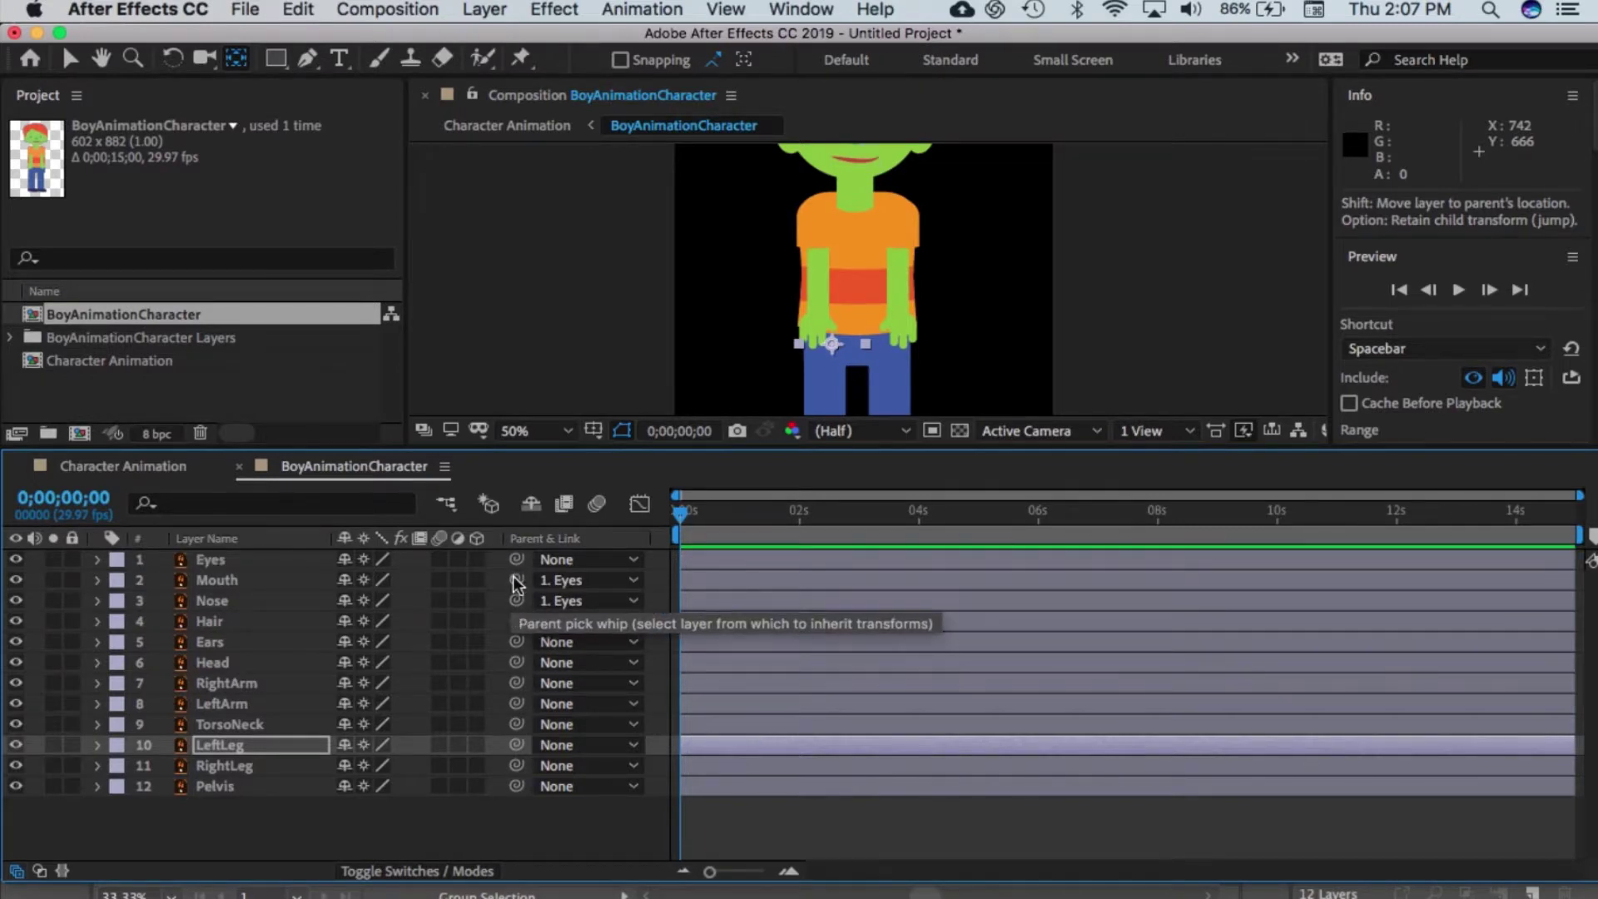
{"action": "left_click_drag", "start_coordinate": [502, 601], "coordinate": [491, 657]}
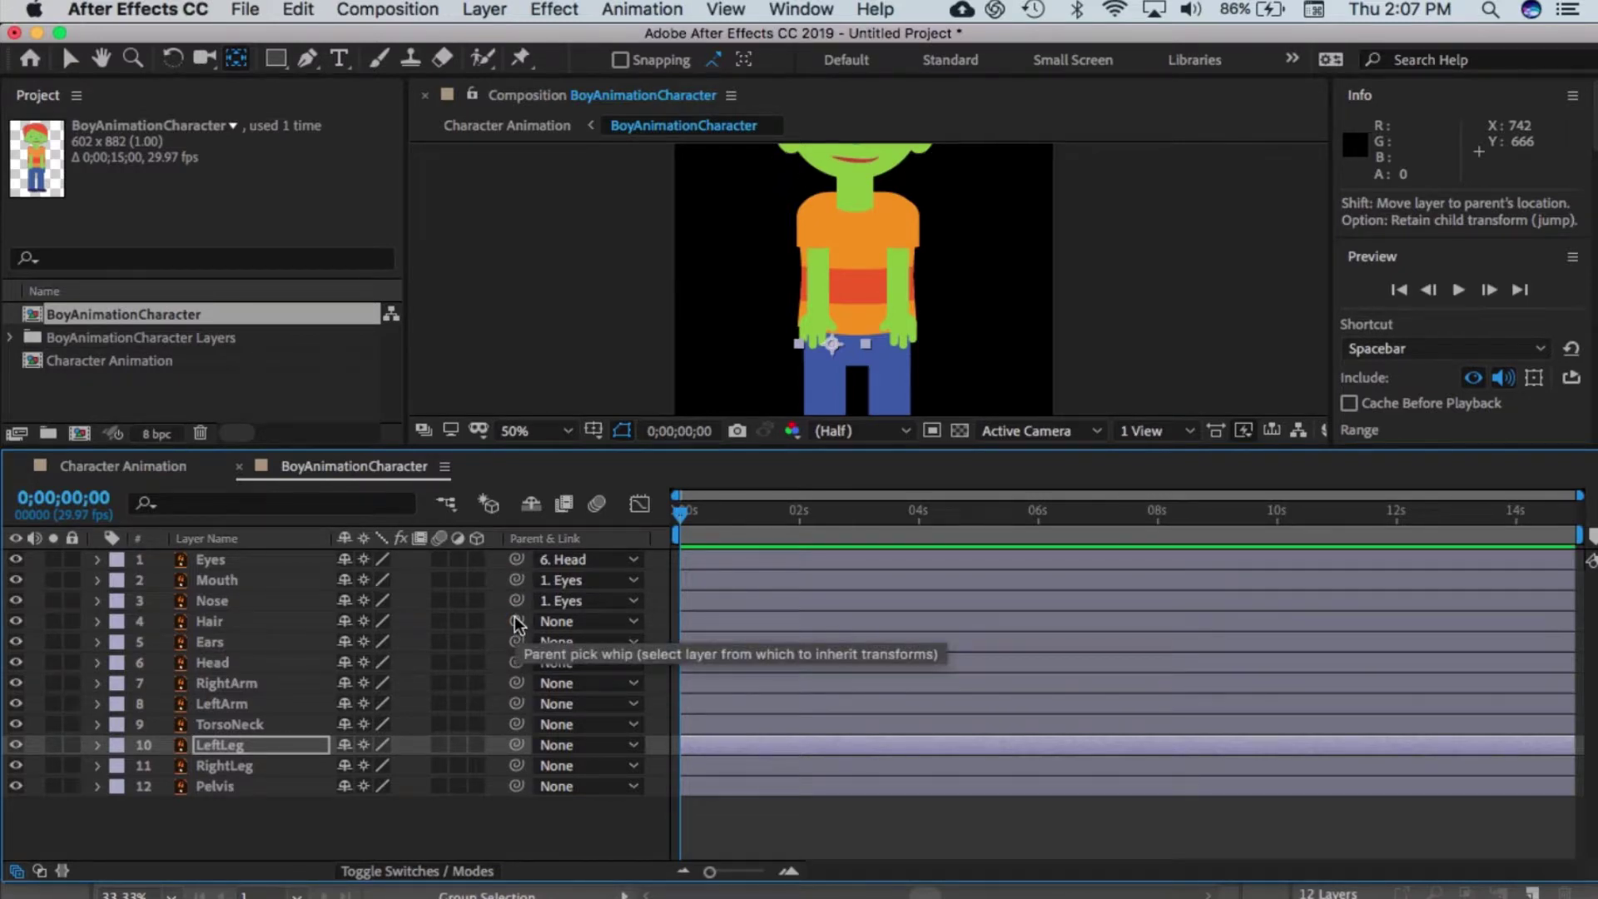
{"action": "left_click_drag", "start_coordinate": [516, 622], "coordinate": [502, 661]}
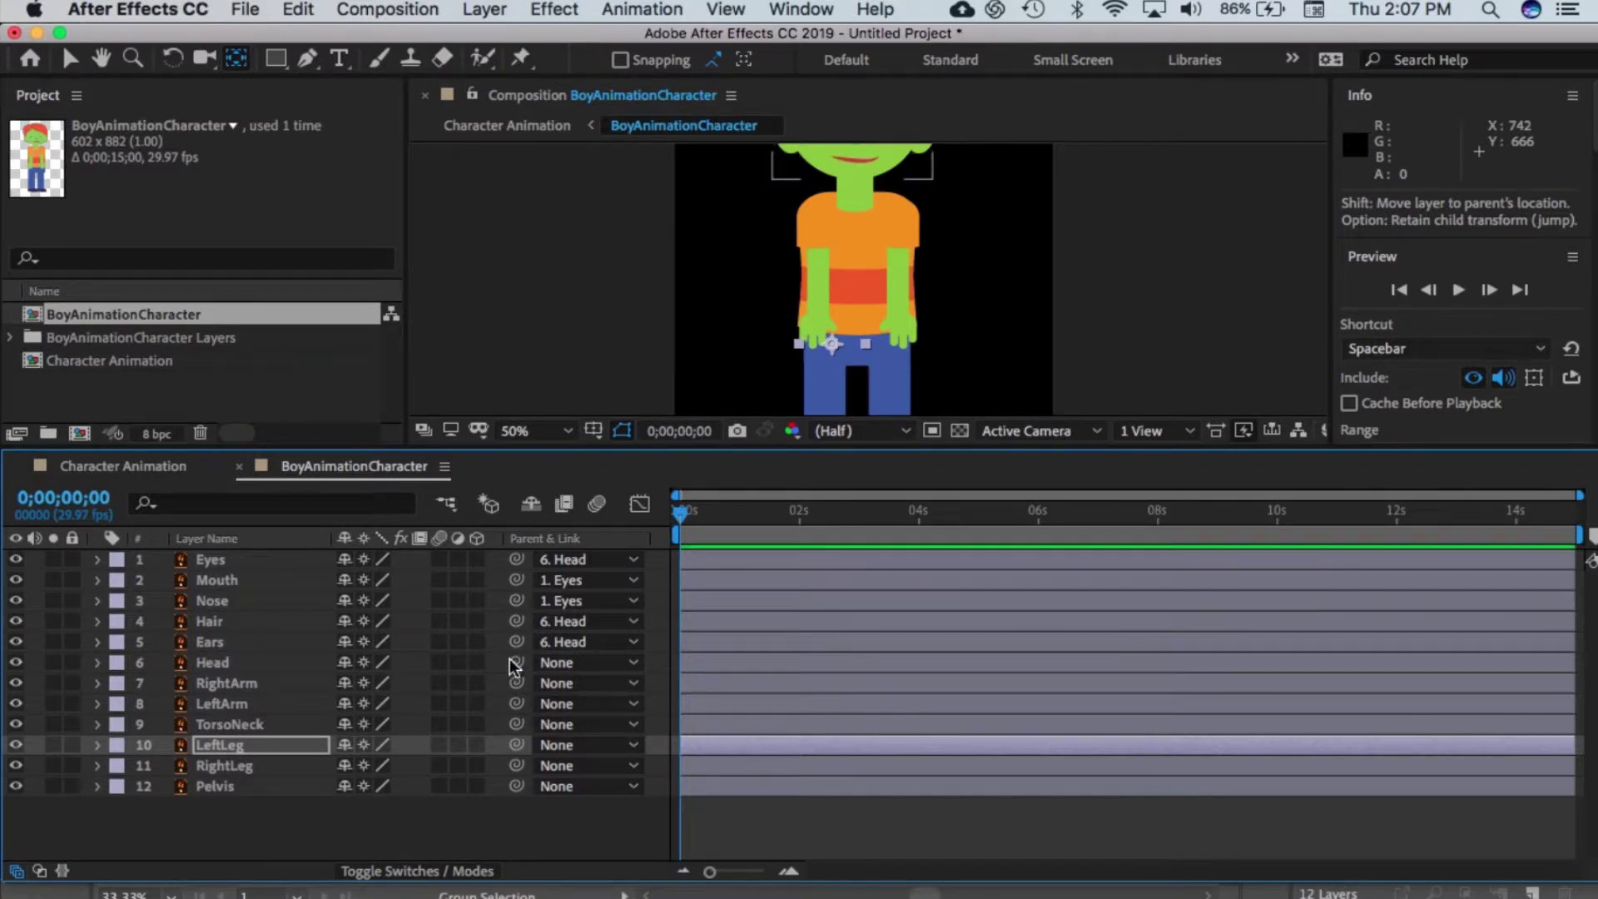
Step: Test-move the head and undo it, then parent RightArm and LeftArm to TorsoNeck
{"action": "scroll", "coordinate": [999, 387], "scroll_direction": "down", "scroll_amount": 2}
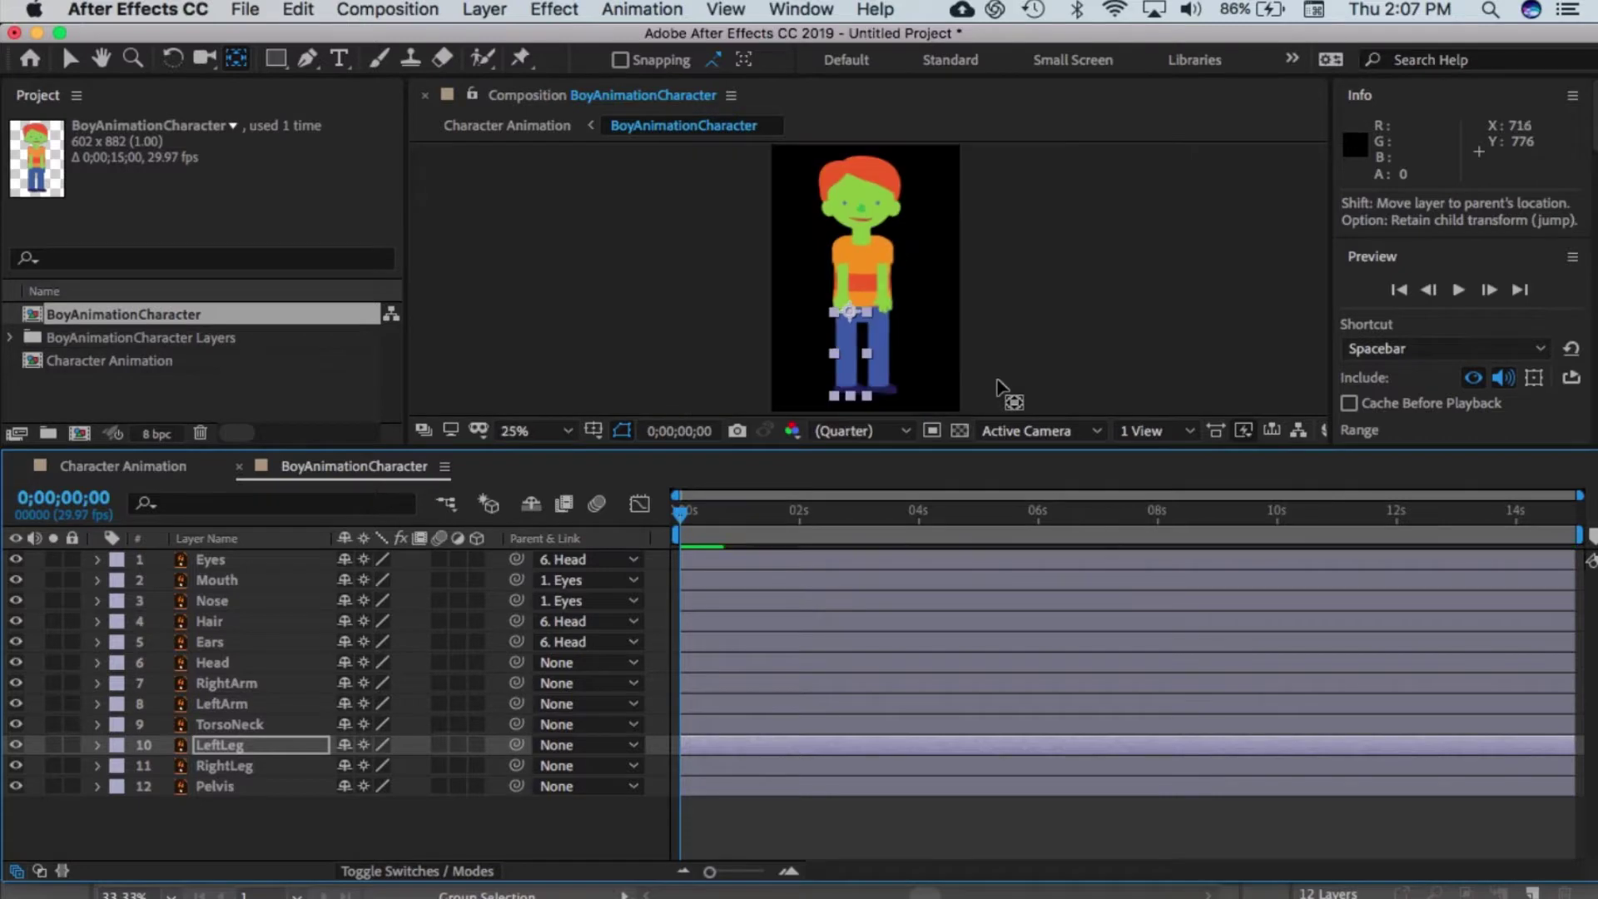
{"action": "key", "text": "v"}
{"action": "left_click", "coordinate": [877, 200]}
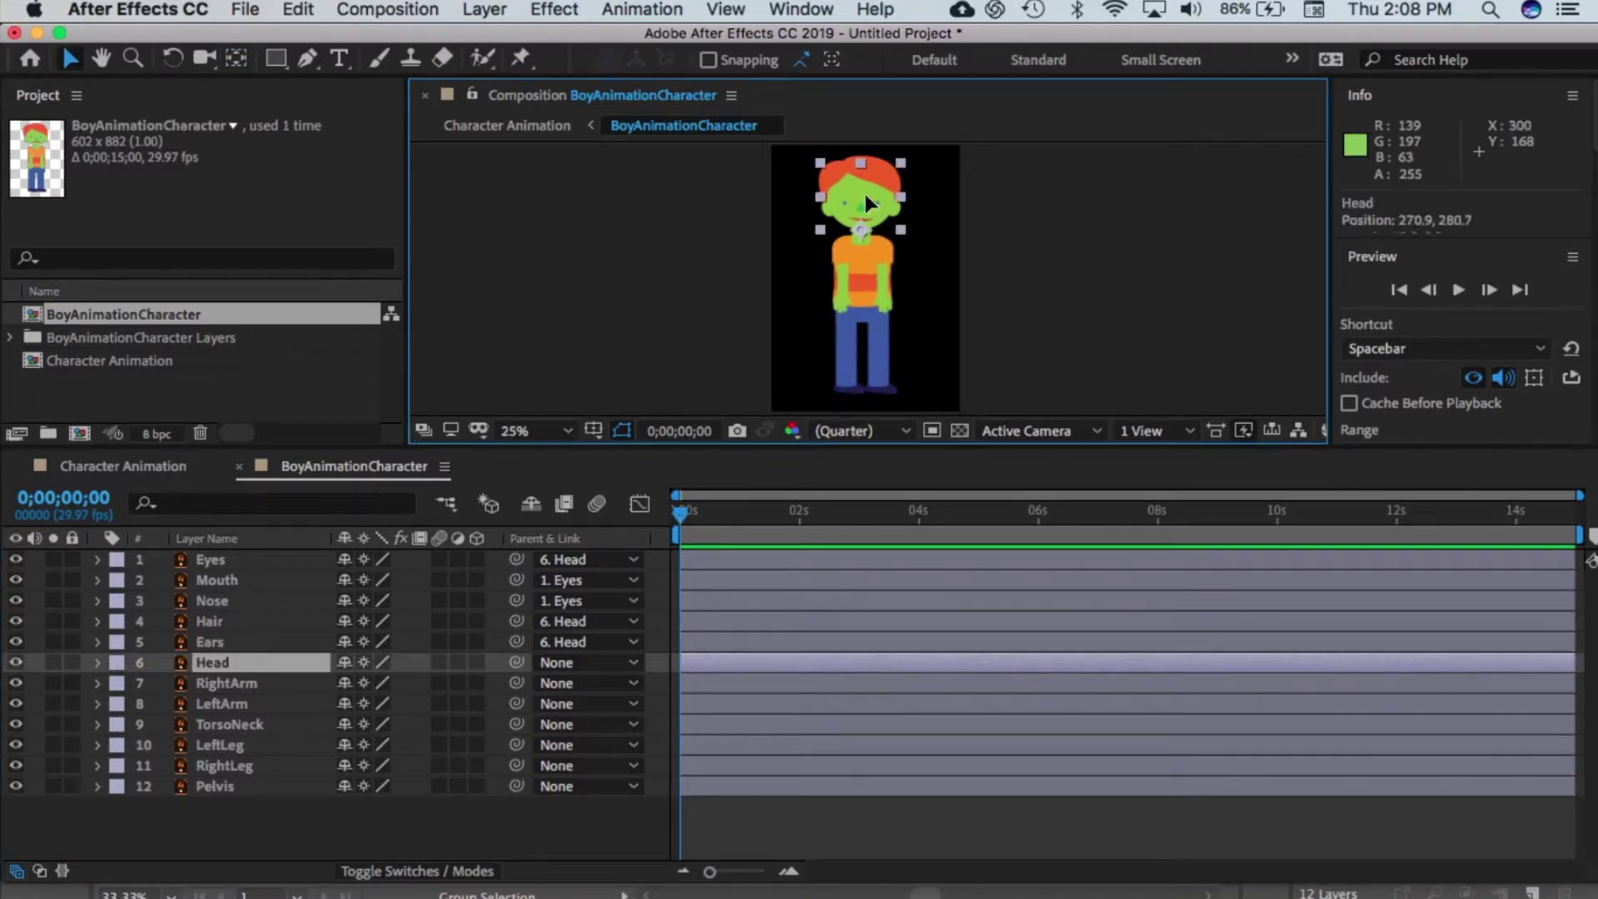
{"action": "left_click_drag", "start_coordinate": [865, 195], "coordinate": [826, 196]}
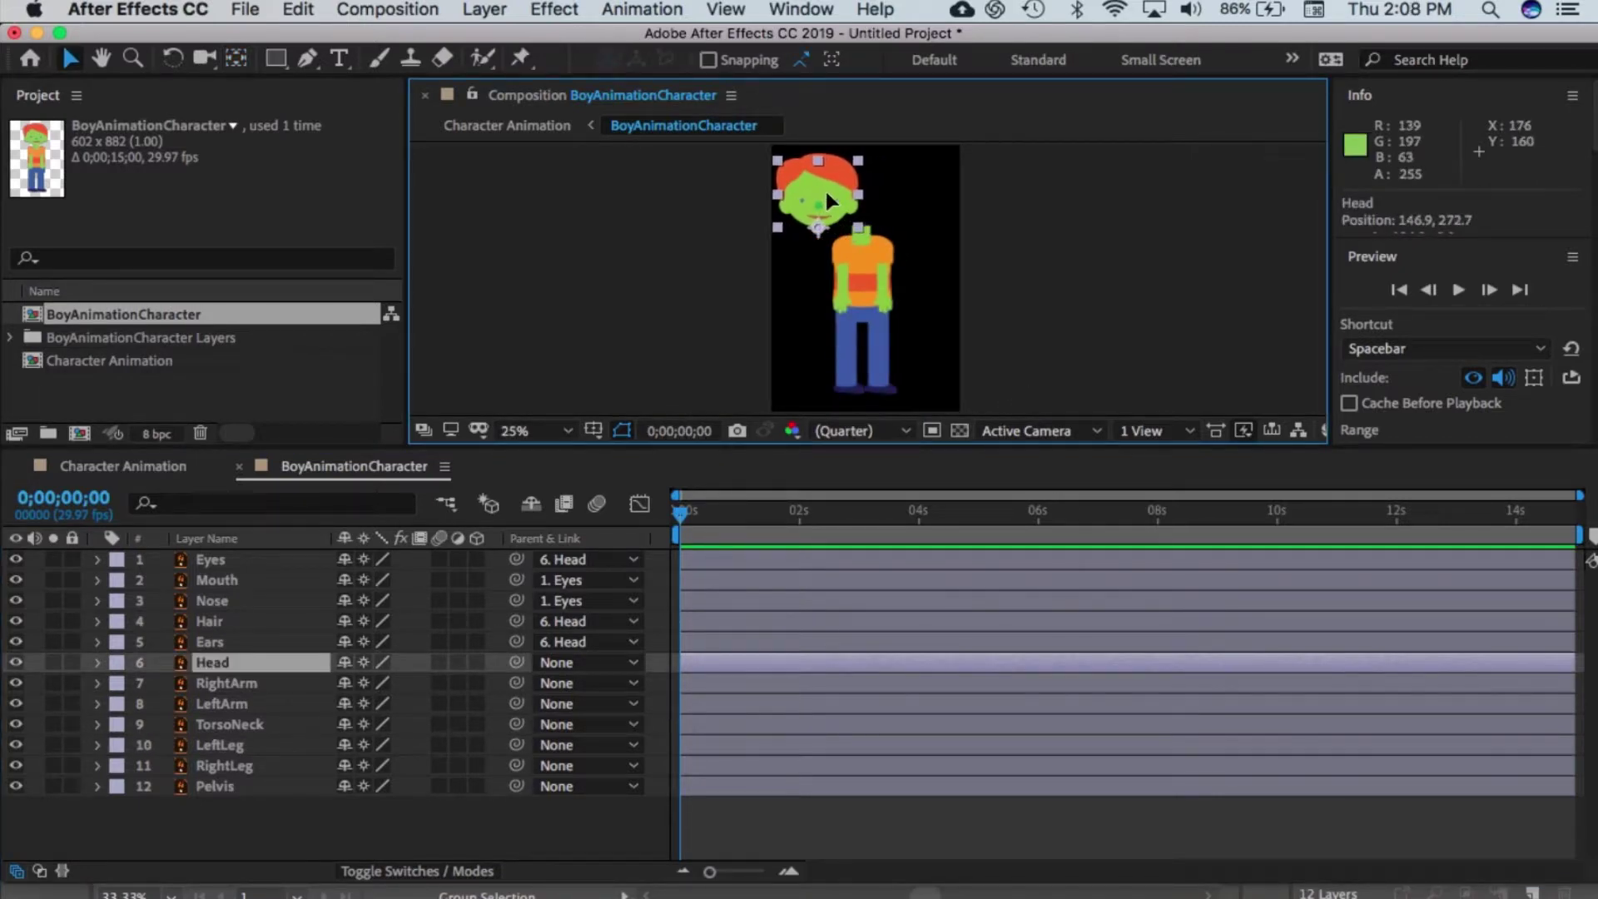
{"action": "key", "text": "super+z"}
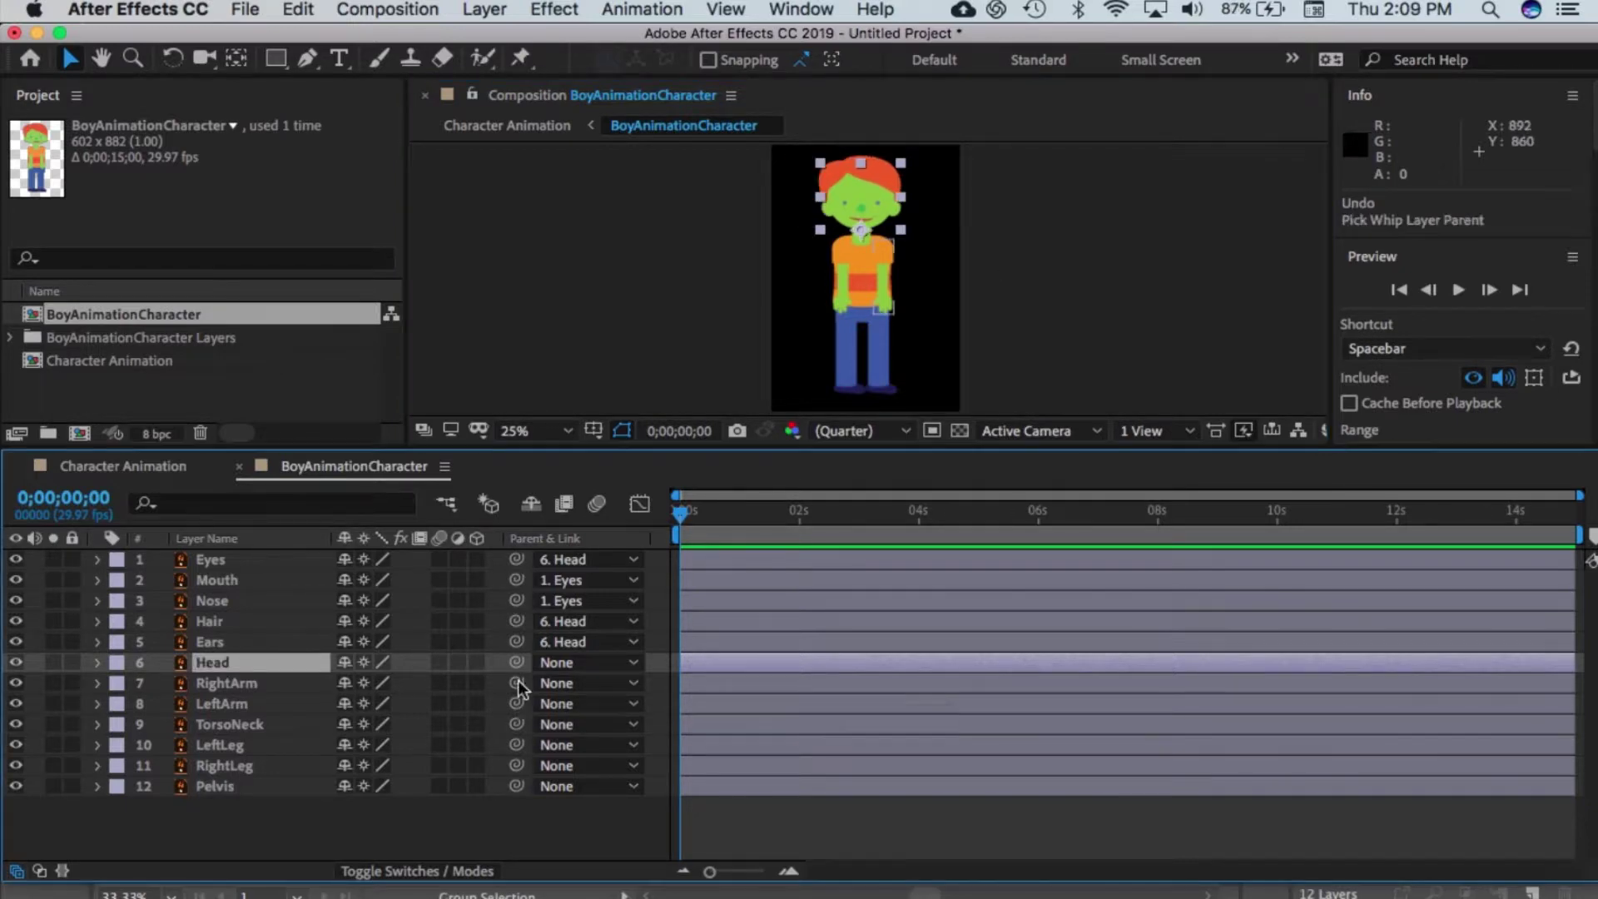
{"action": "left_click_drag", "start_coordinate": [516, 682], "coordinate": [502, 732]}
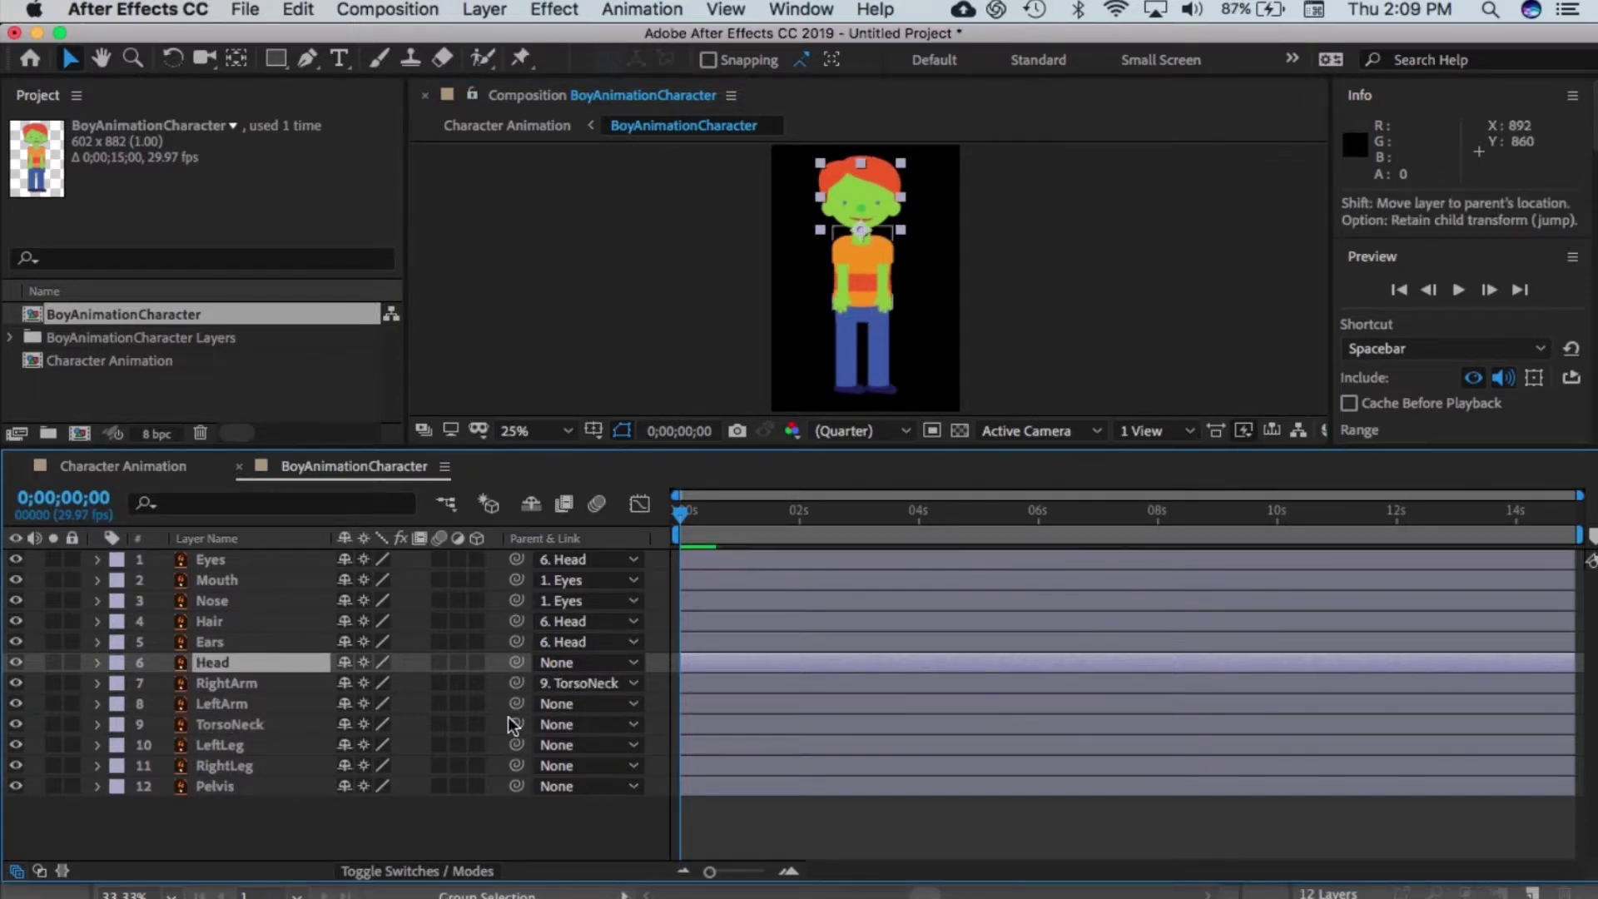
{"action": "left_click_drag", "start_coordinate": [516, 701], "coordinate": [502, 786]}
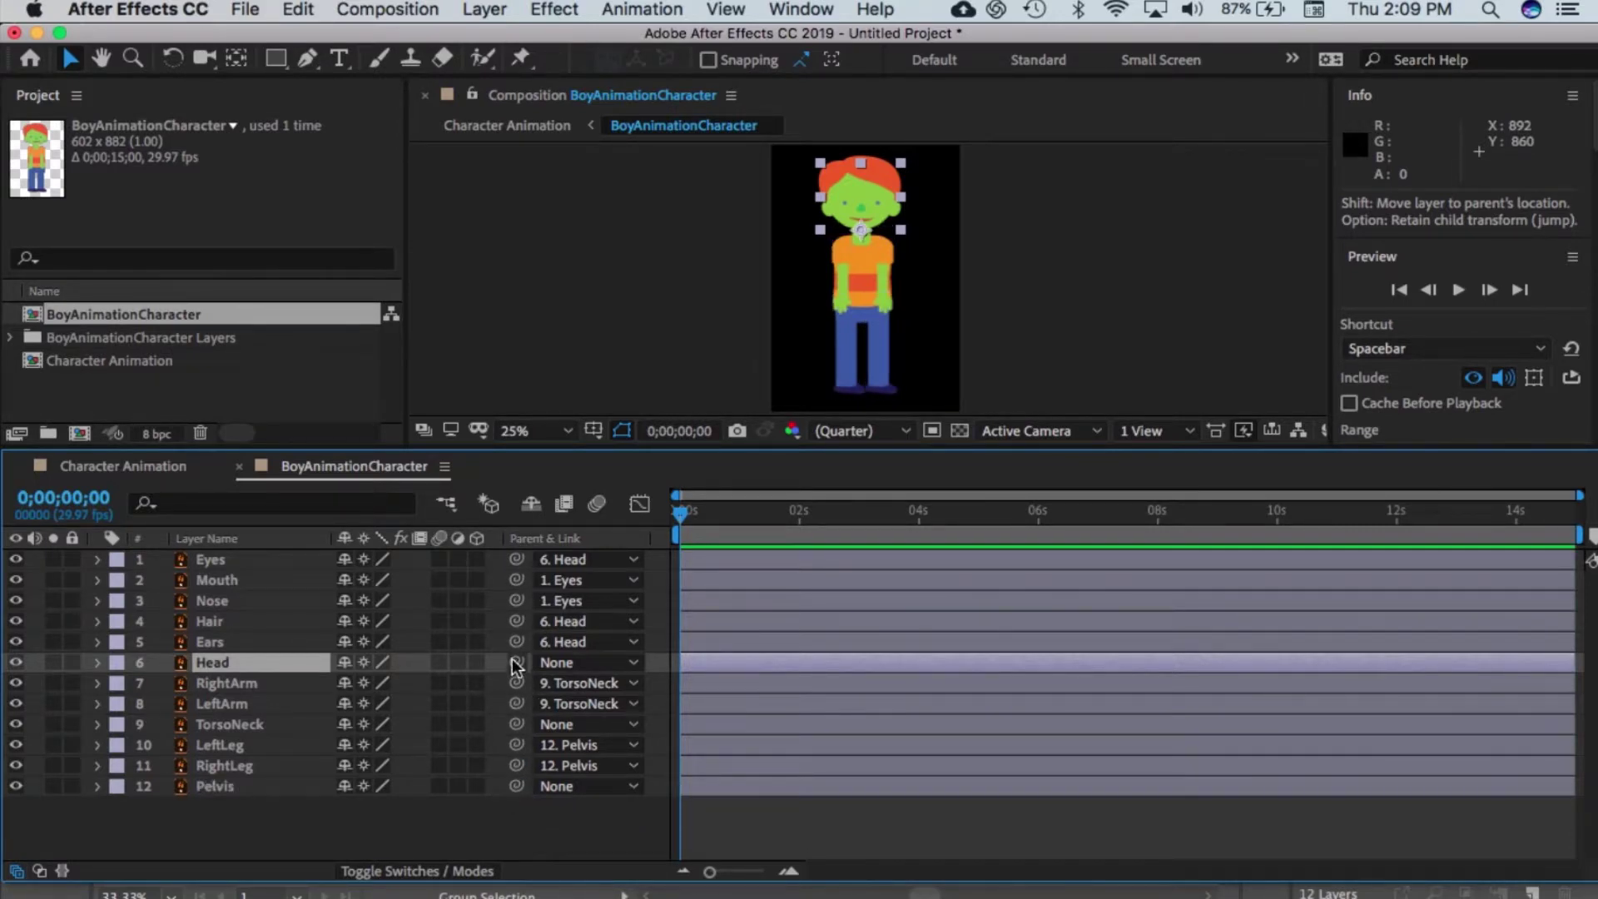
Step: Parent the Head layer to TorsoNeck
{"action": "left_click_drag", "start_coordinate": [514, 662], "coordinate": [504, 784]}
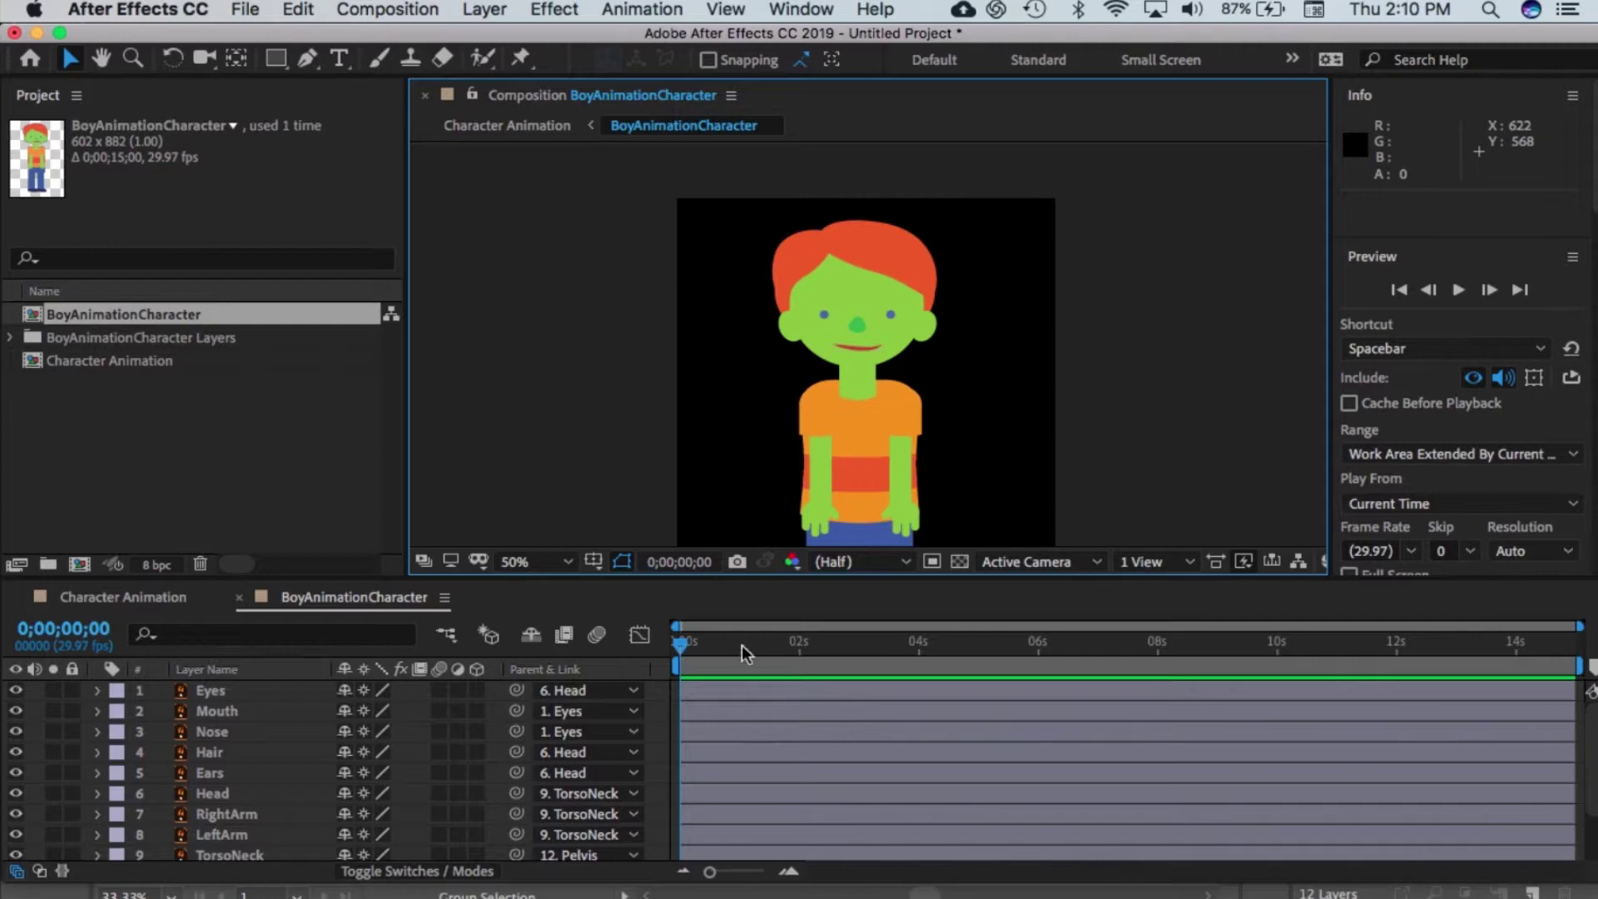
{"action": "left_click", "coordinate": [681, 649]}
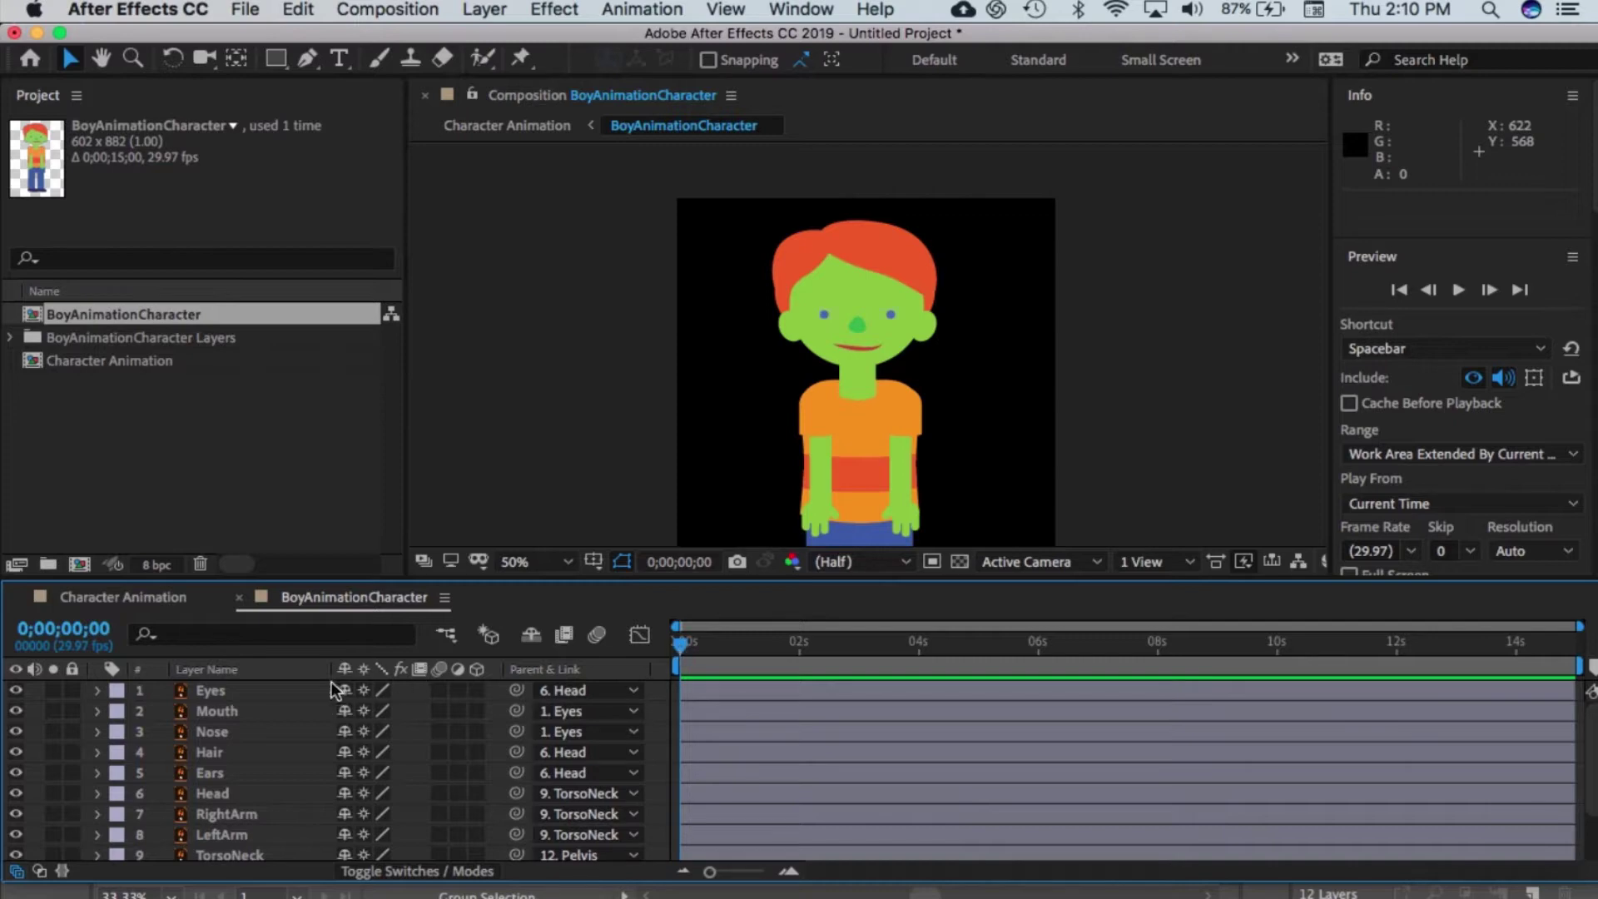
Step: Key the Eyes position at about 1 second, then shift the eyes right one frame later
{"action": "left_click", "coordinate": [97, 693]}
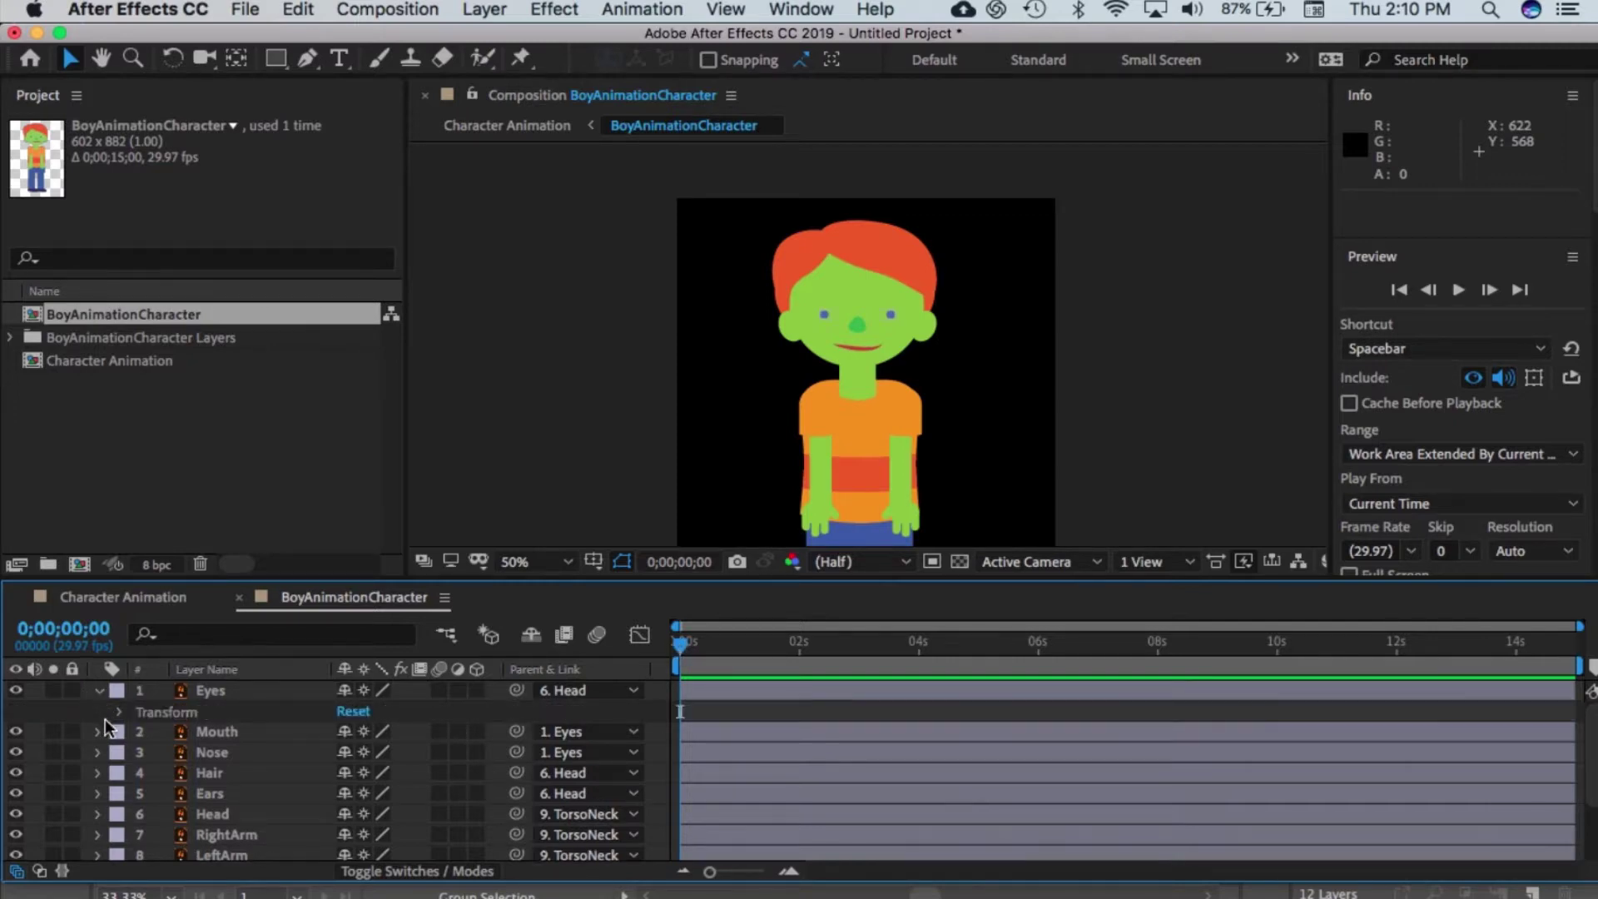
{"action": "left_click", "coordinate": [120, 712]}
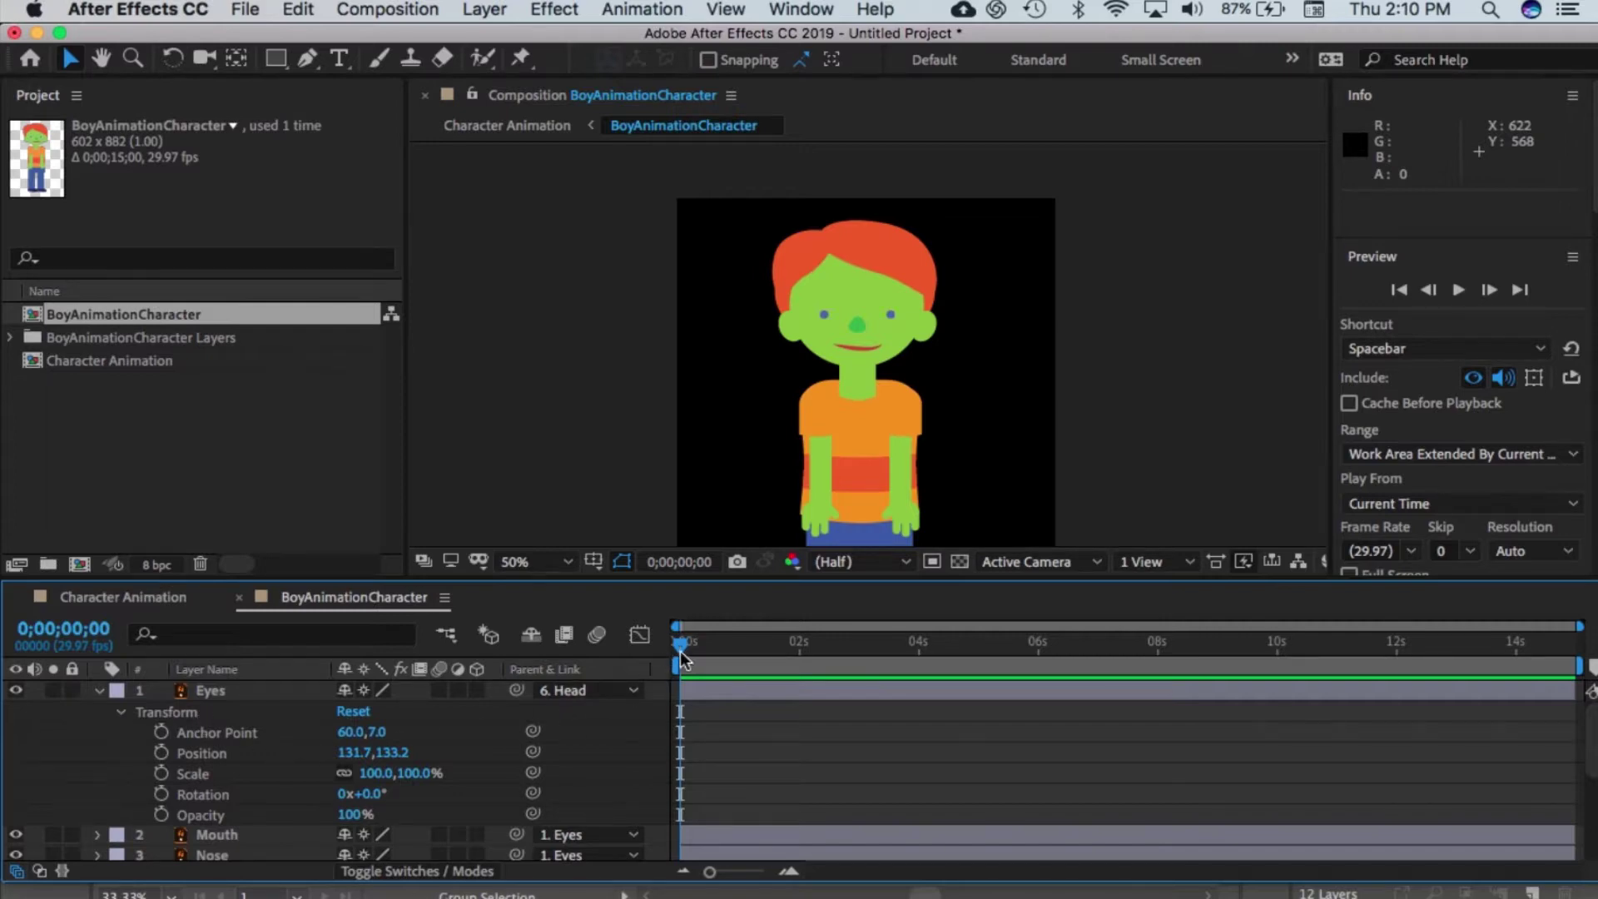
{"action": "left_click_drag", "start_coordinate": [680, 653], "coordinate": [745, 649]}
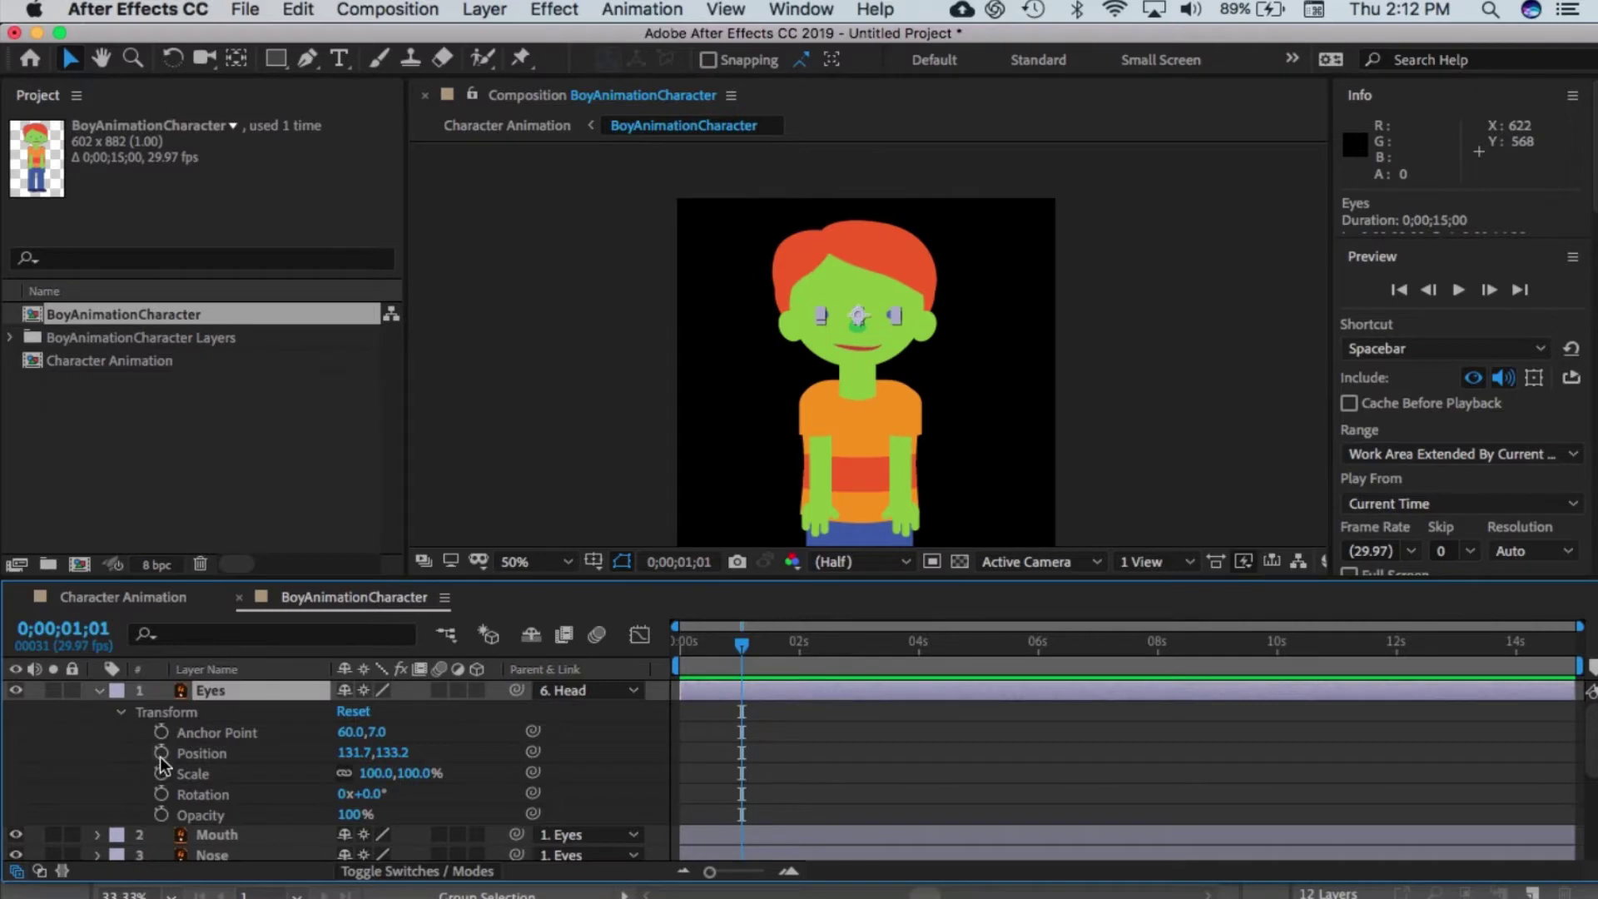
{"action": "left_click", "coordinate": [161, 752]}
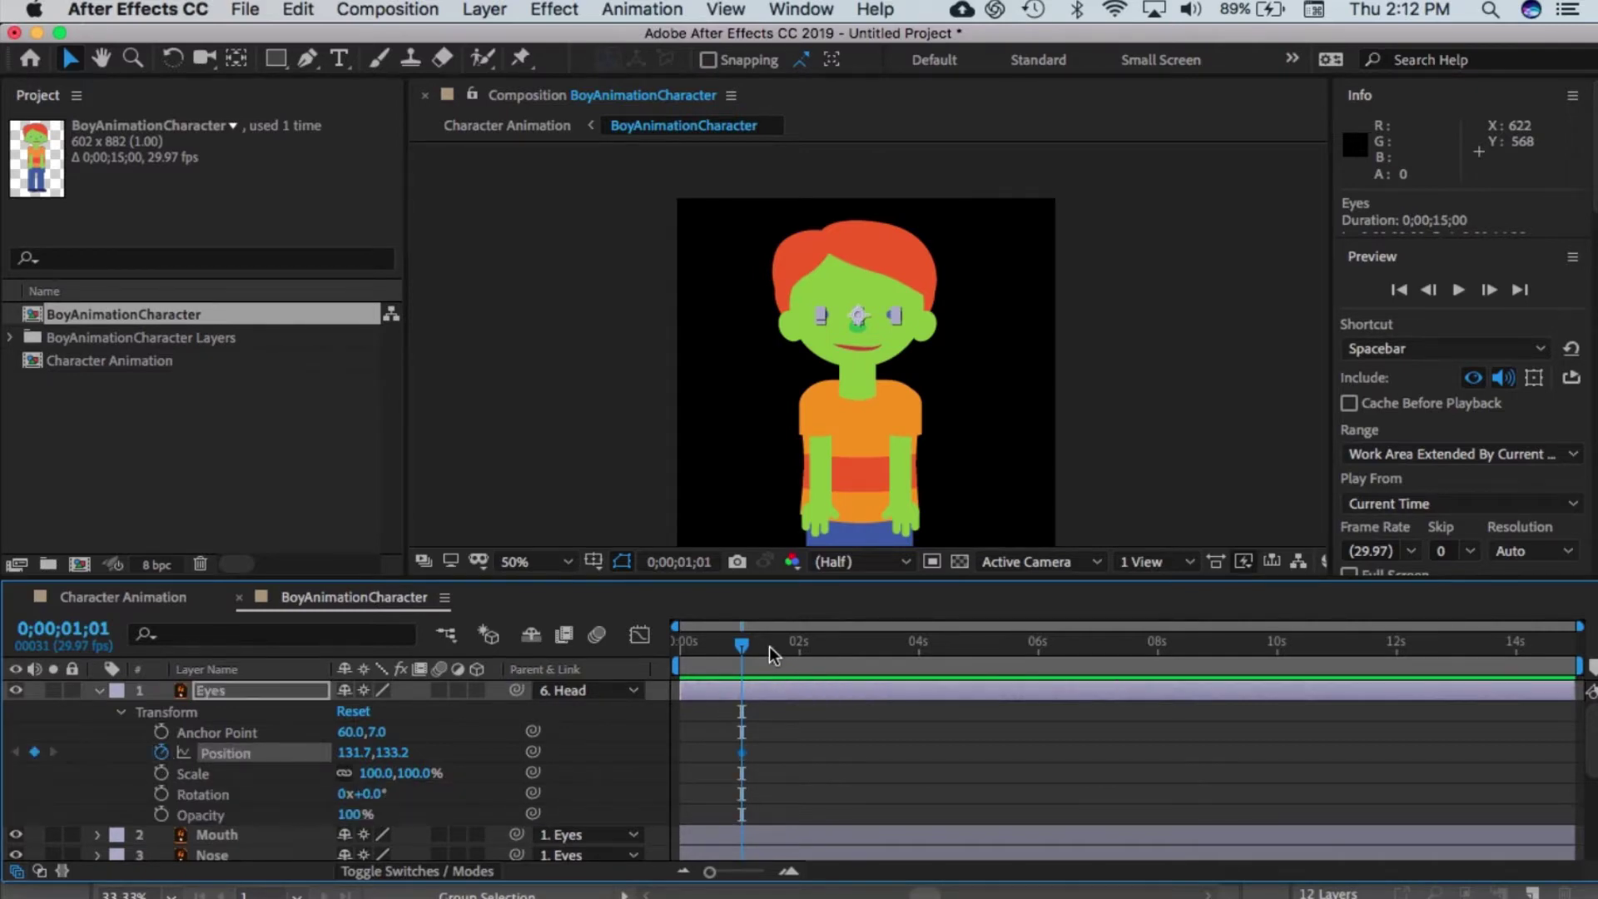
{"action": "left_click_drag", "start_coordinate": [740, 649], "coordinate": [773, 649]}
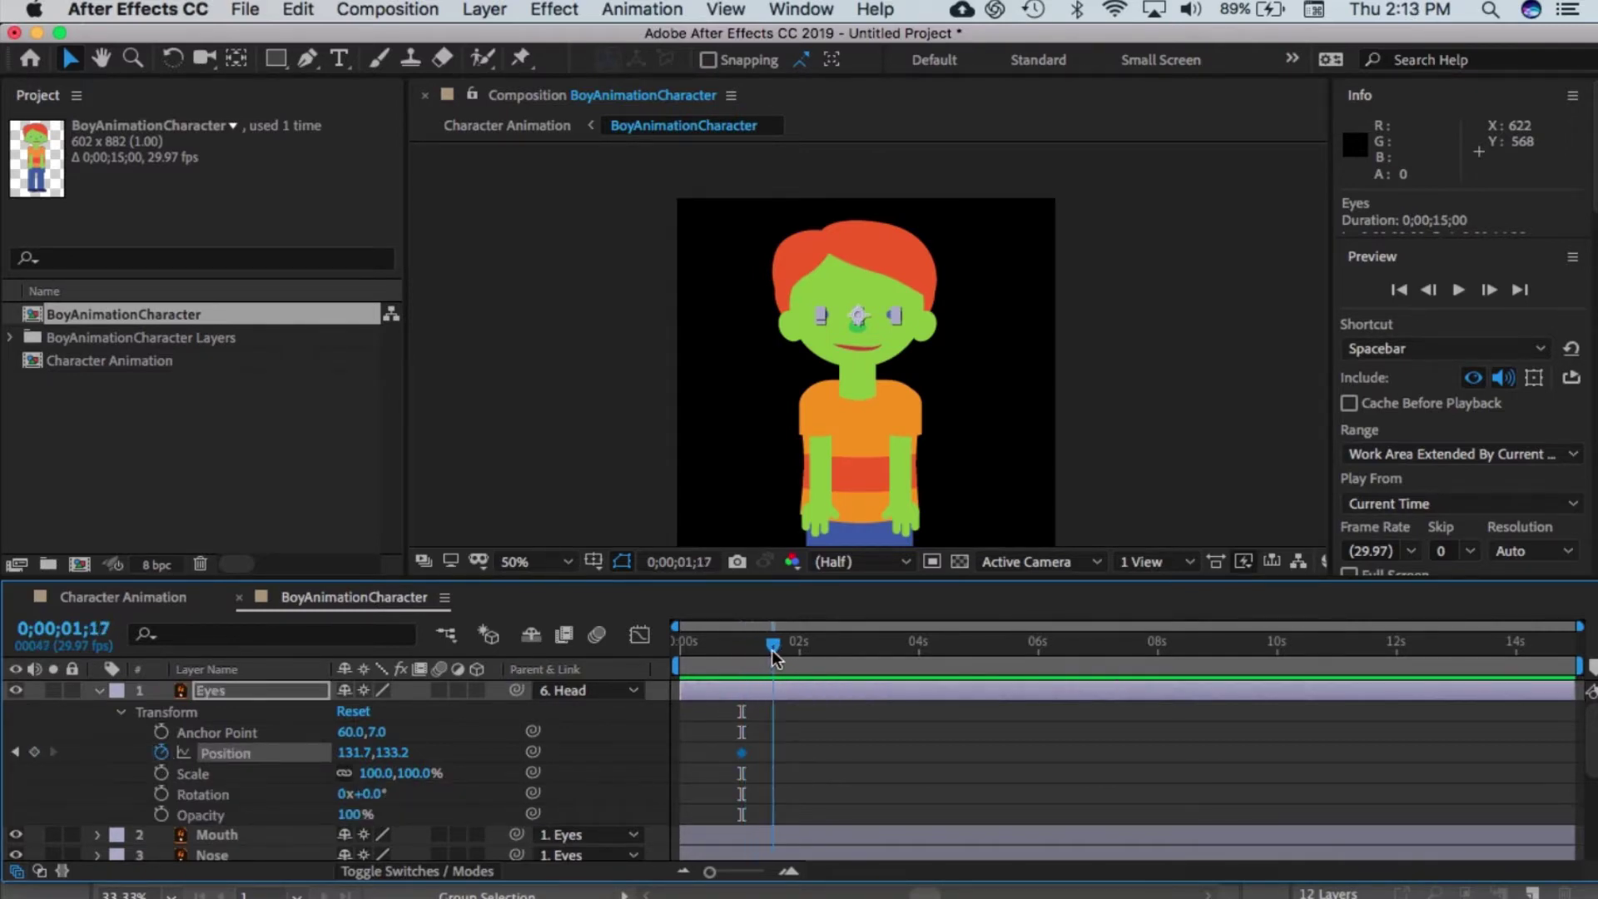
{"action": "left_click_drag", "start_coordinate": [359, 752], "coordinate": [370, 751]}
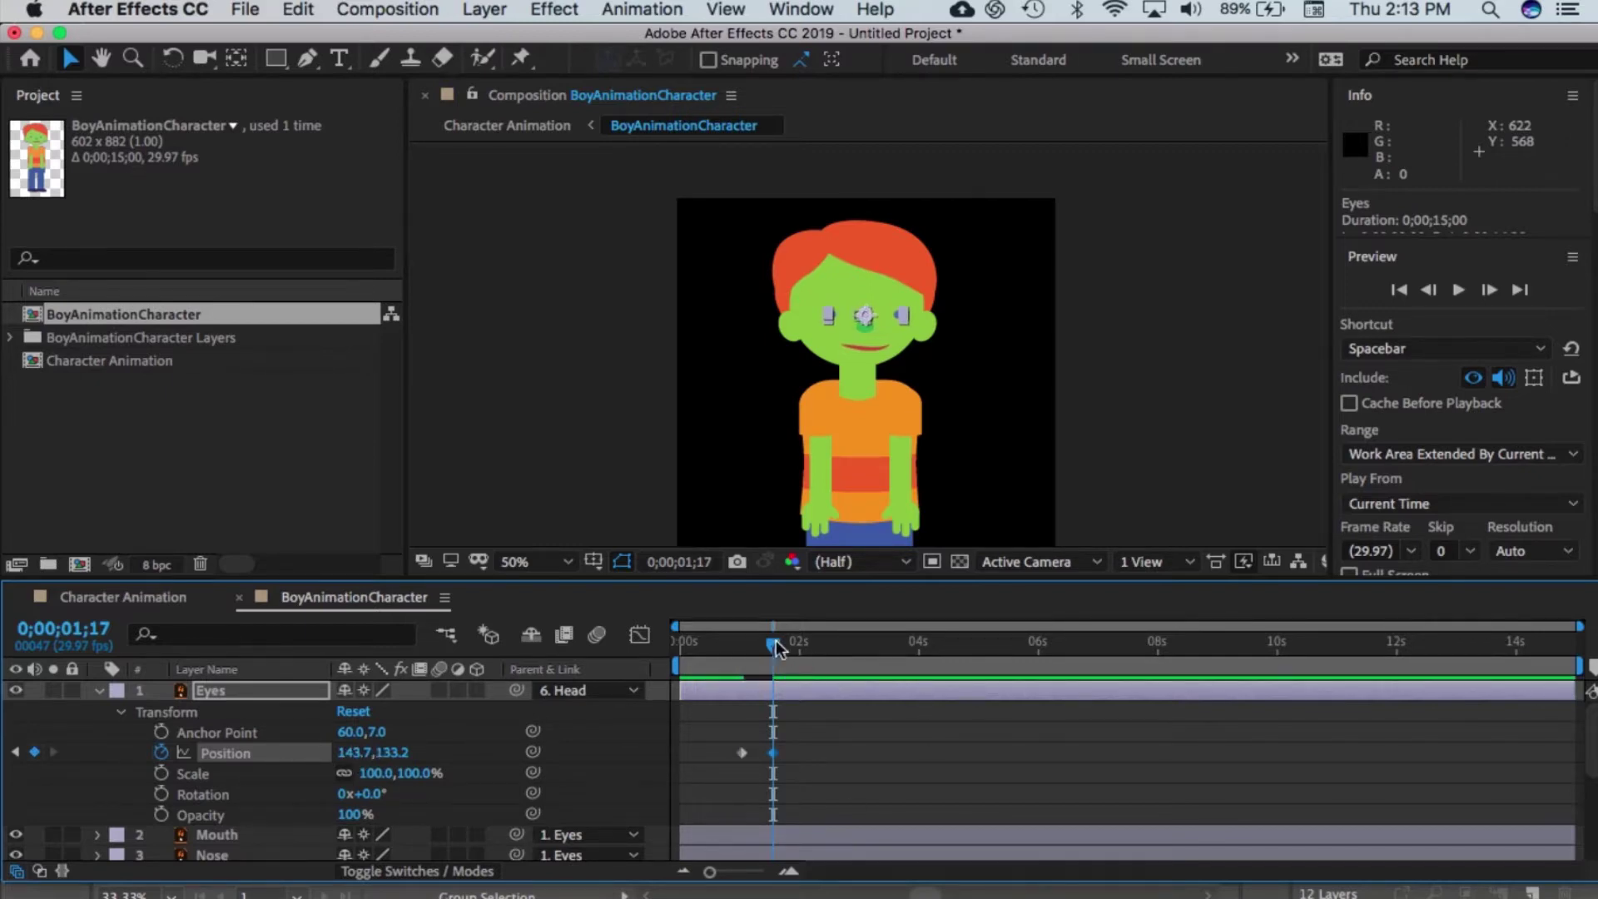
Step: Hold the eyes' position near 3 seconds, then shift them back left at 0;00;03;21
{"action": "left_click_drag", "start_coordinate": [774, 647], "coordinate": [877, 669]}
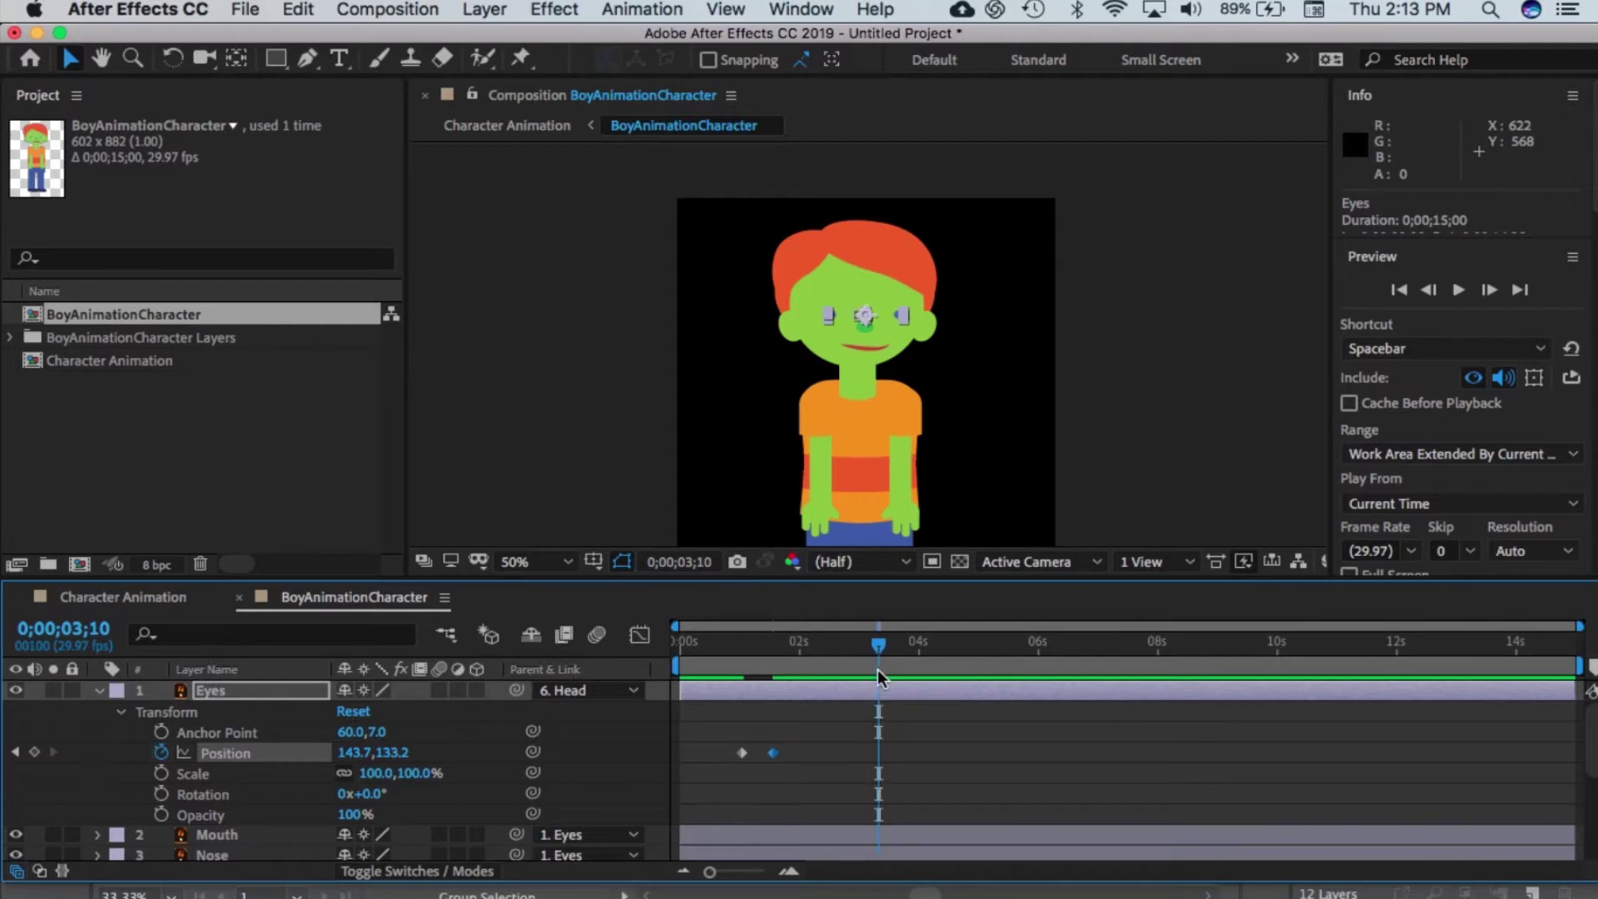
{"action": "left_click", "coordinate": [34, 753]}
{"action": "left_click_drag", "start_coordinate": [882, 647], "coordinate": [907, 656]}
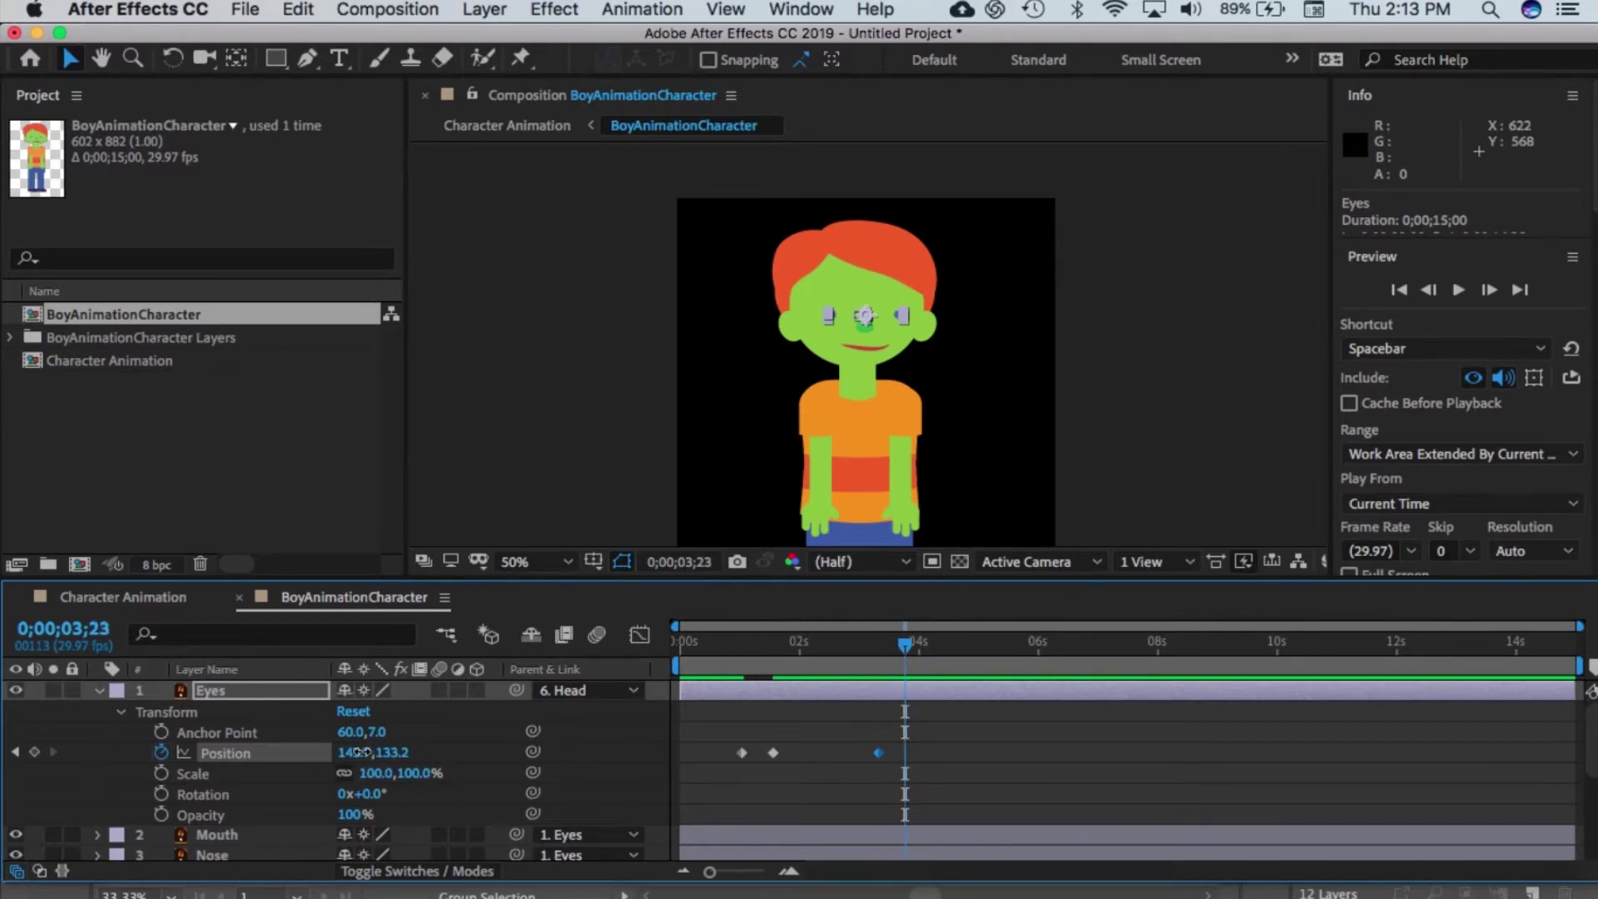
{"action": "left_click_drag", "start_coordinate": [358, 754], "coordinate": [347, 751]}
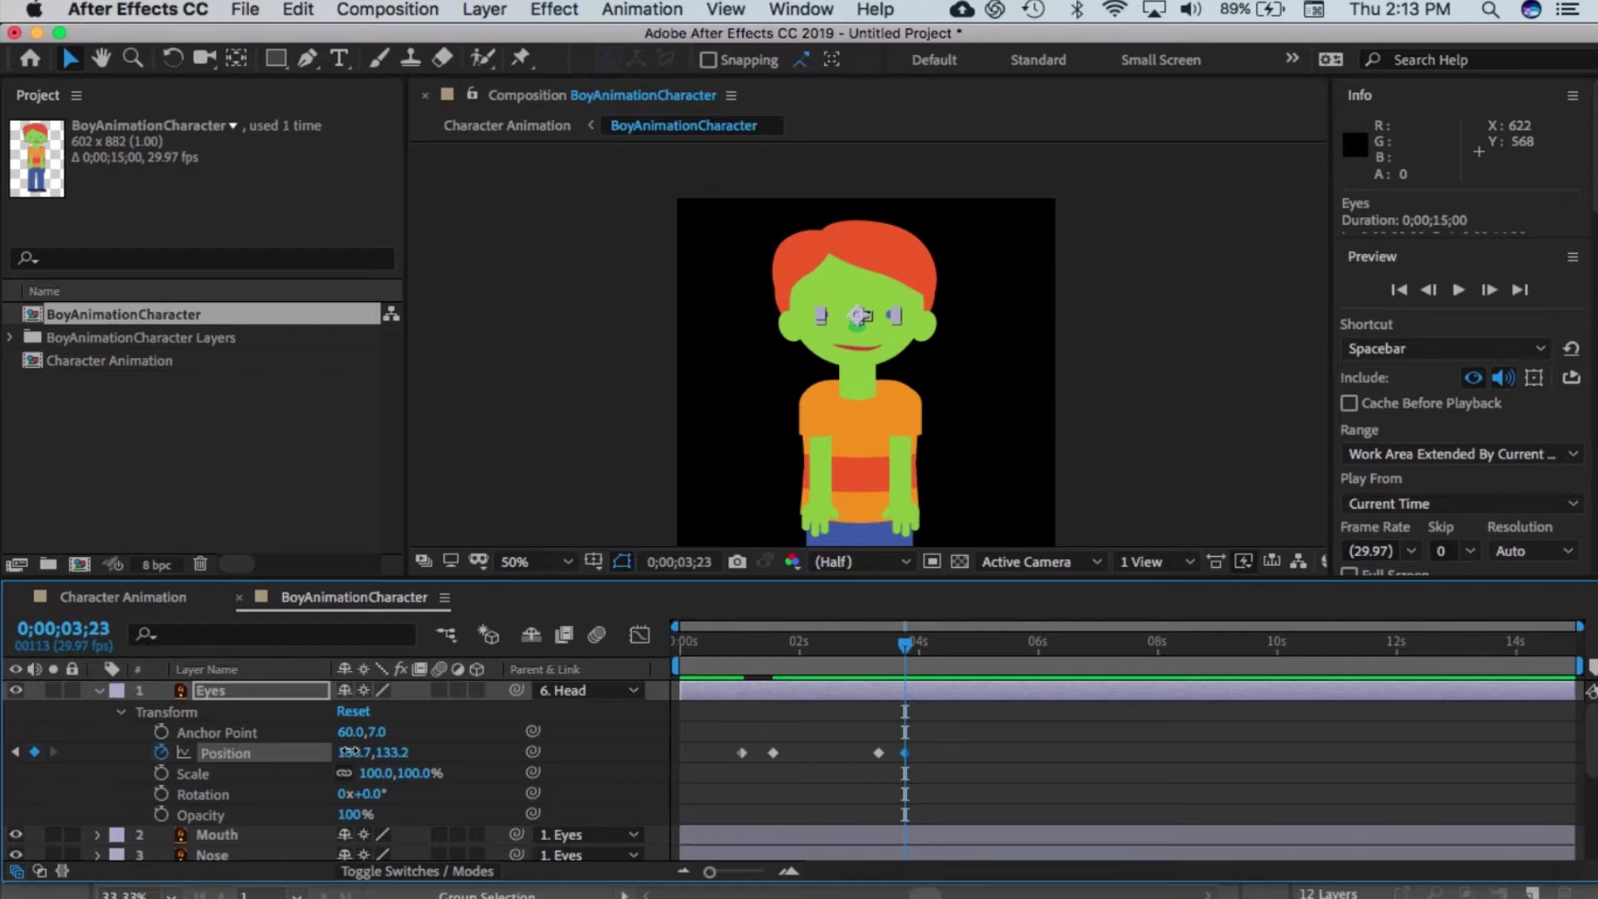
{"action": "left_click_drag", "start_coordinate": [902, 647], "coordinate": [743, 699]}
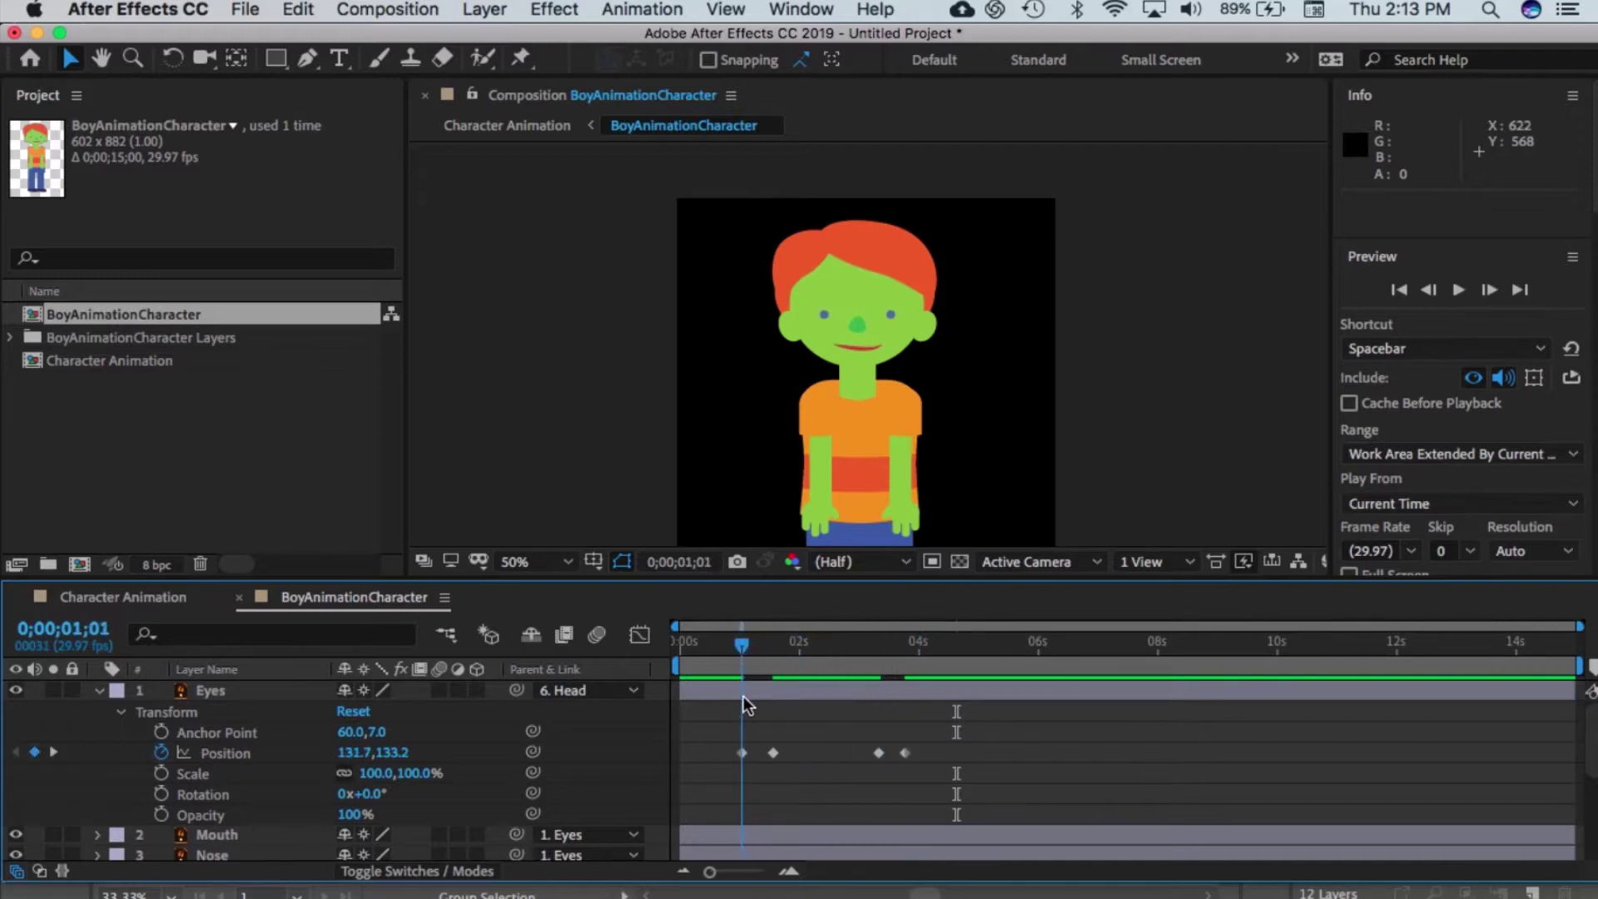
Step: At the first Eyes keyframe, start Position keyframes on the Hair and Ears layers
{"action": "left_click", "coordinate": [775, 683]}
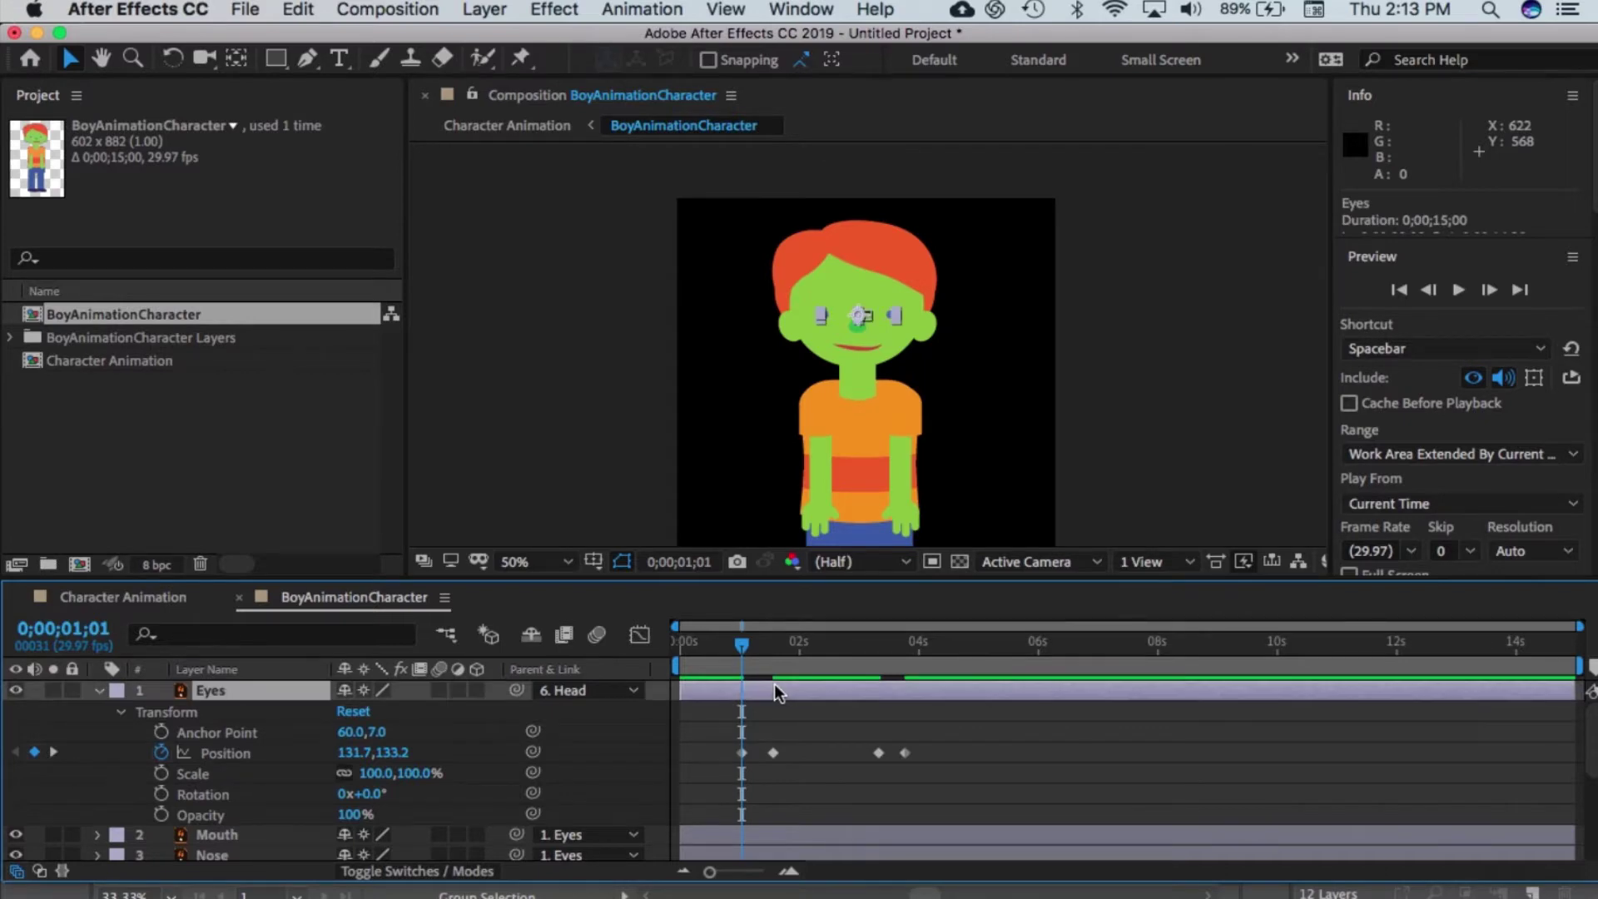
{"action": "key", "text": "u"}
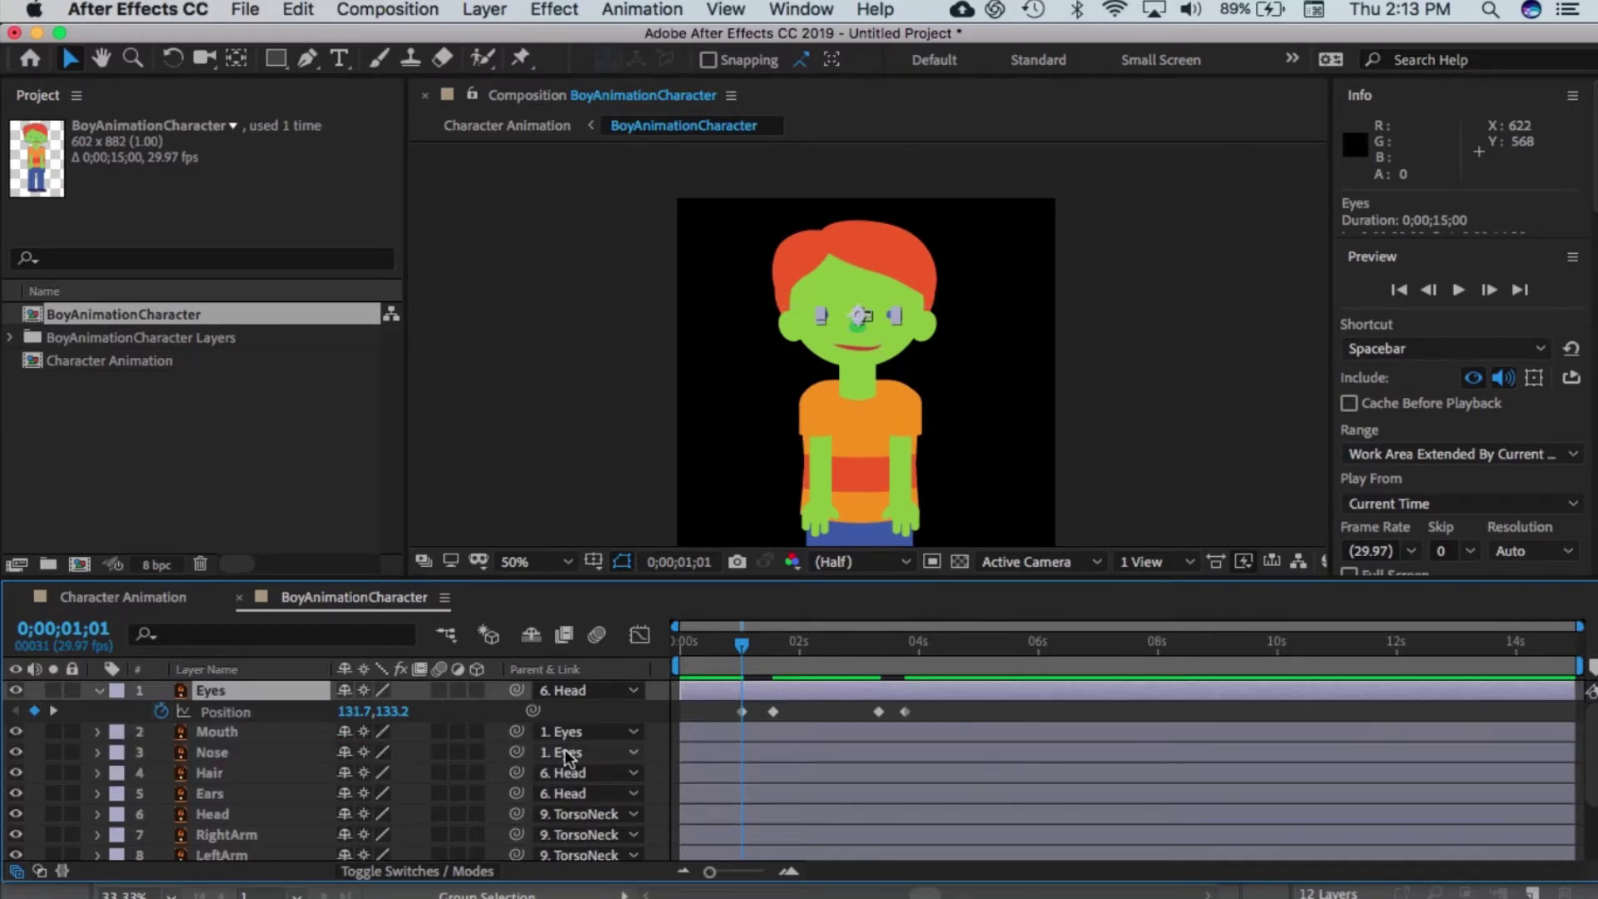
{"action": "left_click", "coordinate": [270, 773]}
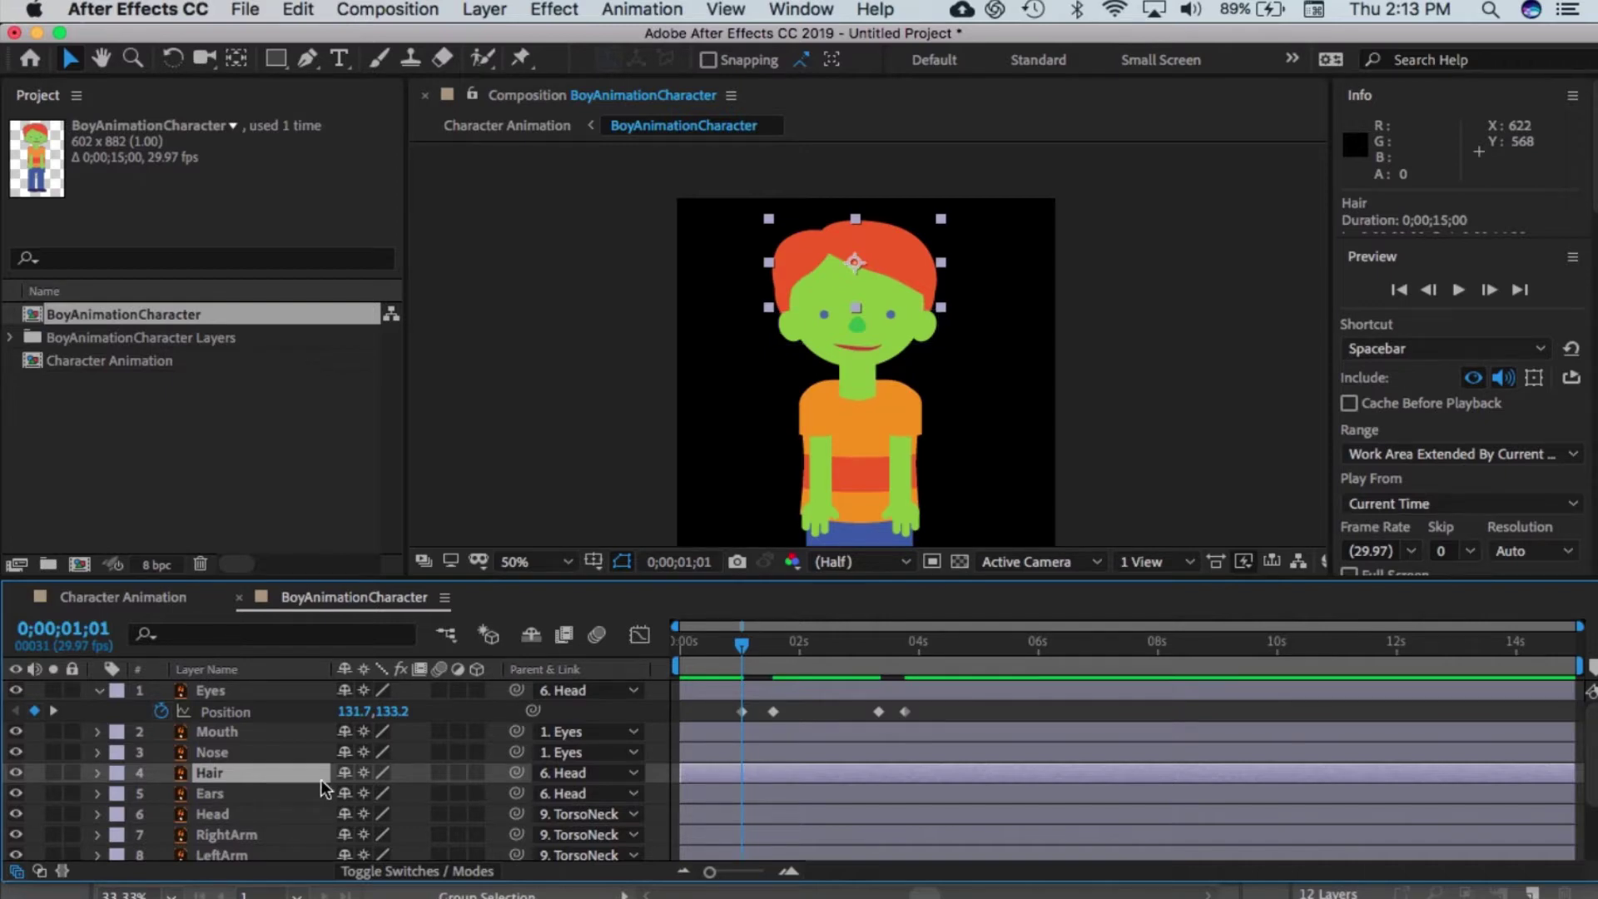
{"action": "left_click", "coordinate": [294, 791], "text": "shift"}
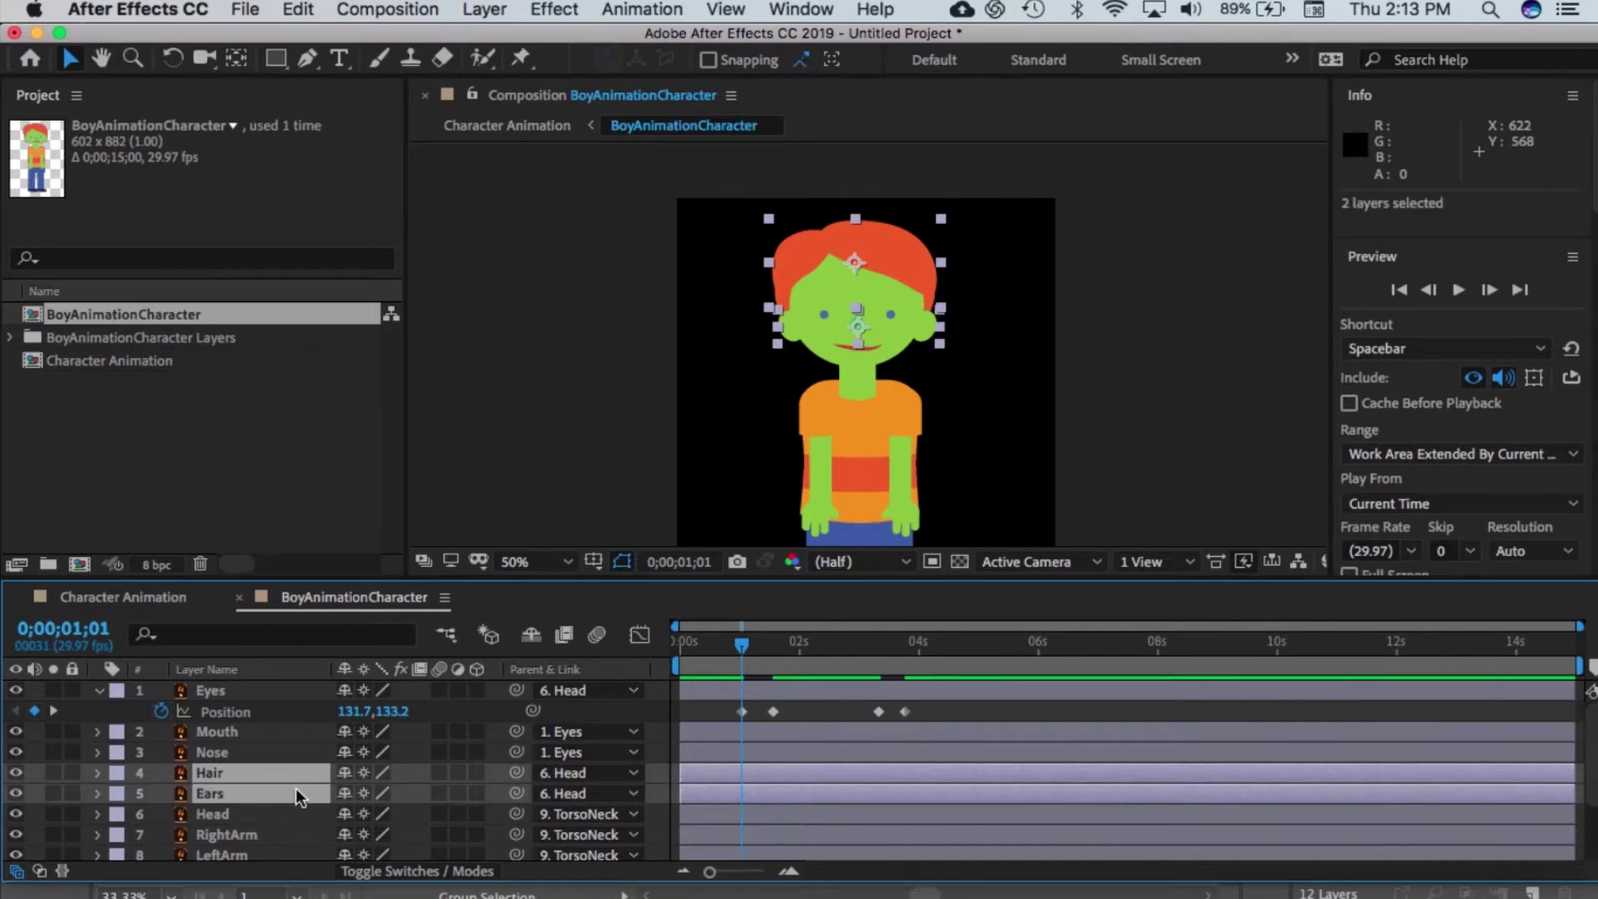
{"action": "key", "text": "p"}
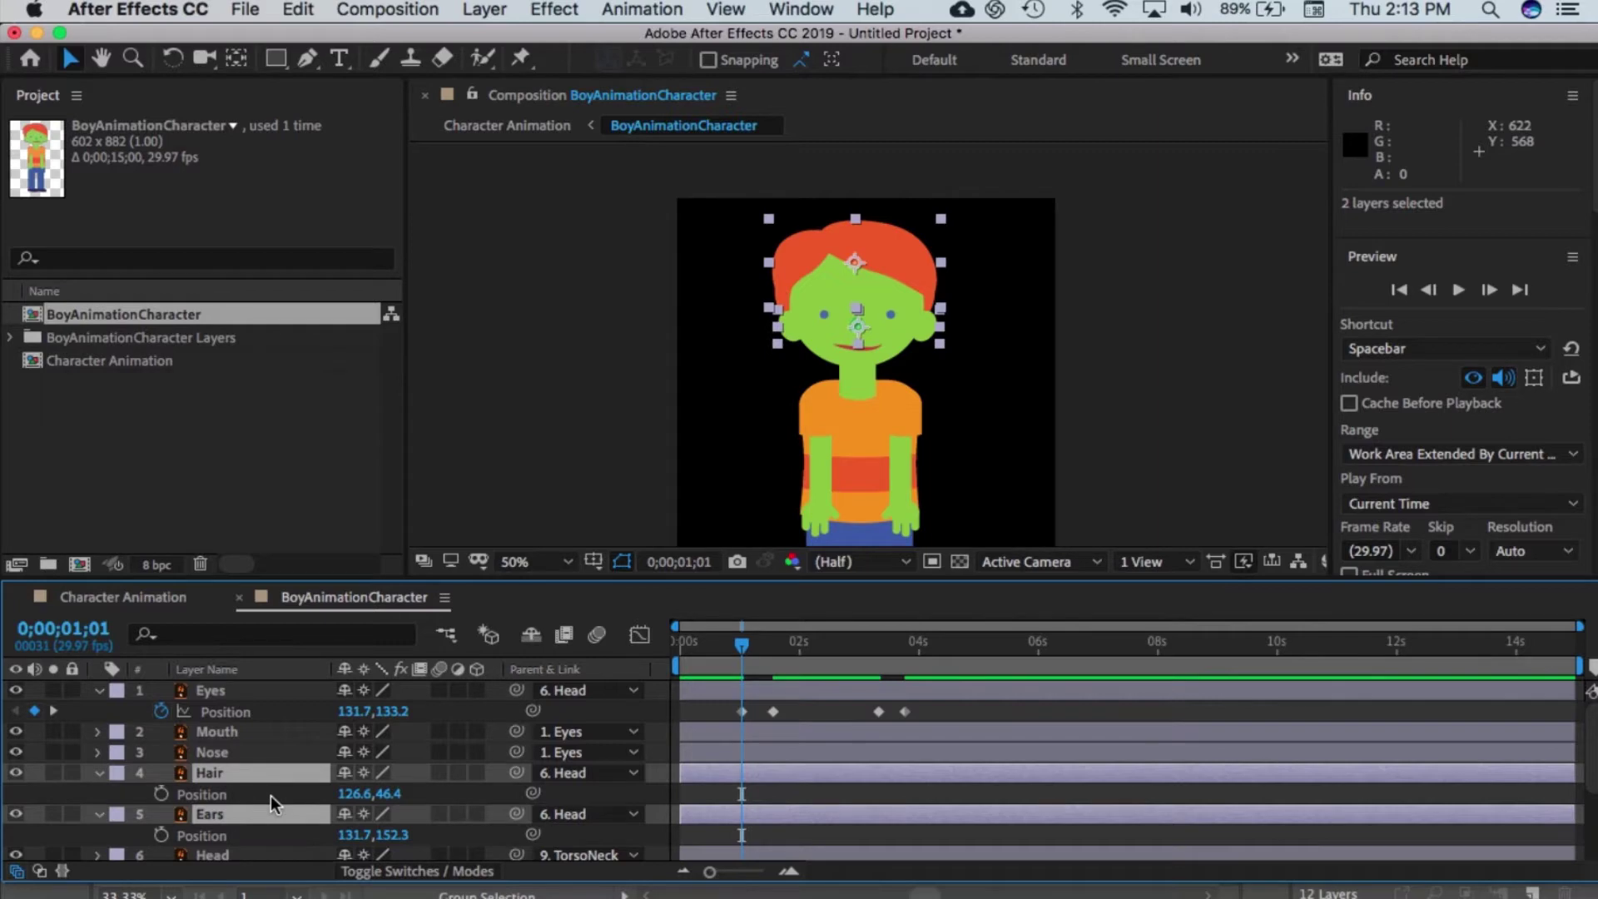
{"action": "left_click", "coordinate": [160, 794]}
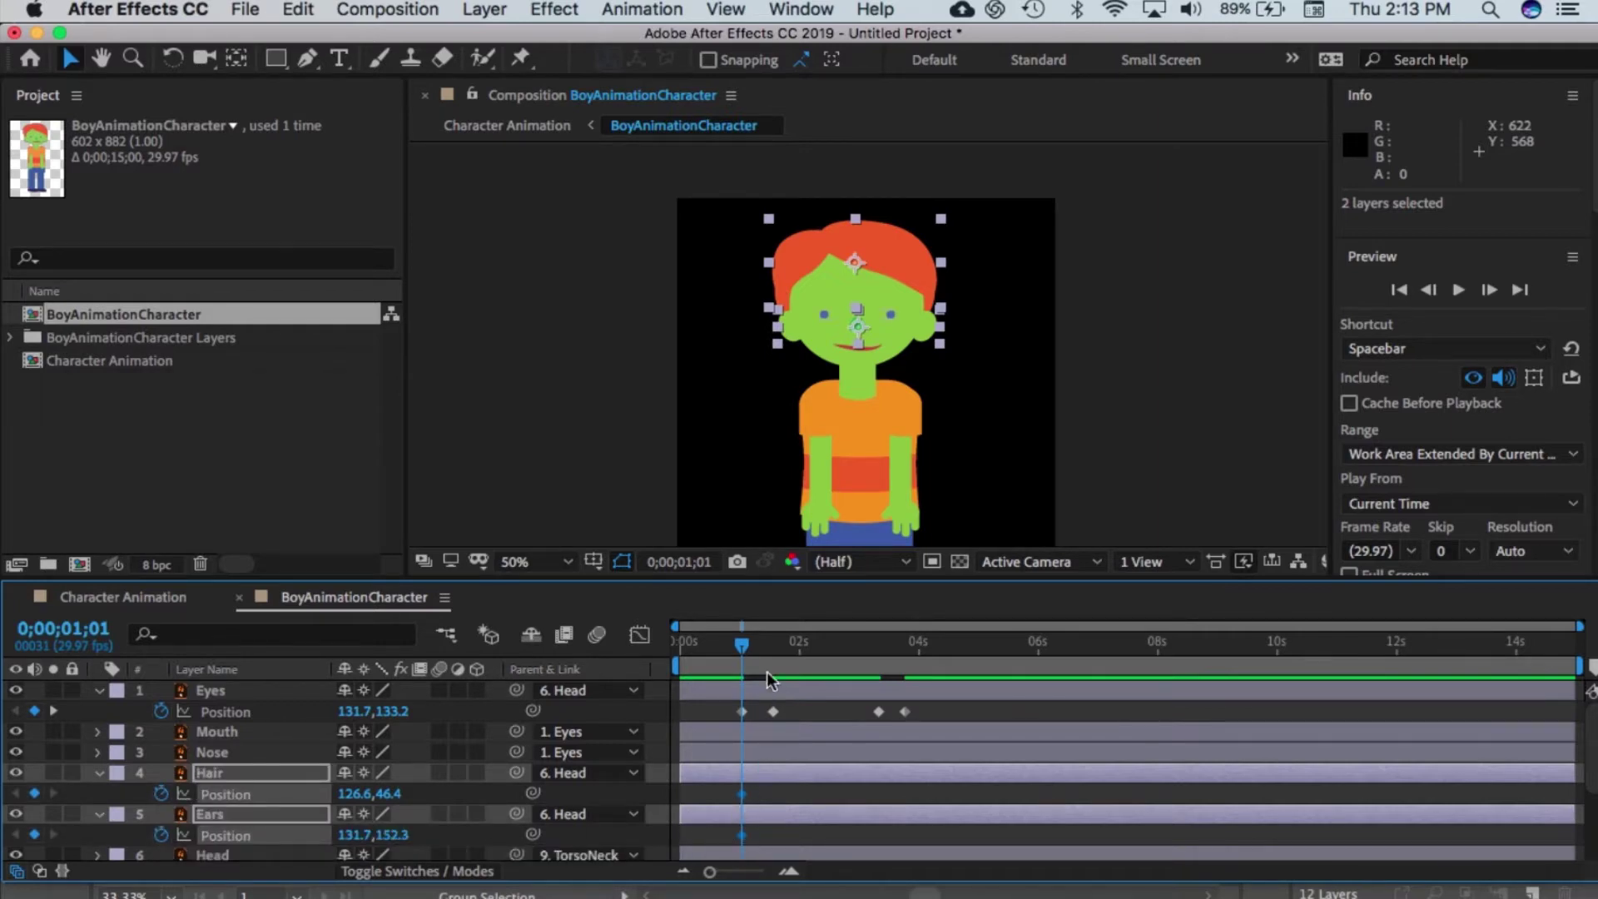
Step: Shift Hair and Ears left at the later Eyes keyframe times, including 3;10, then back near start
{"action": "left_click_drag", "start_coordinate": [742, 648], "coordinate": [772, 647]}
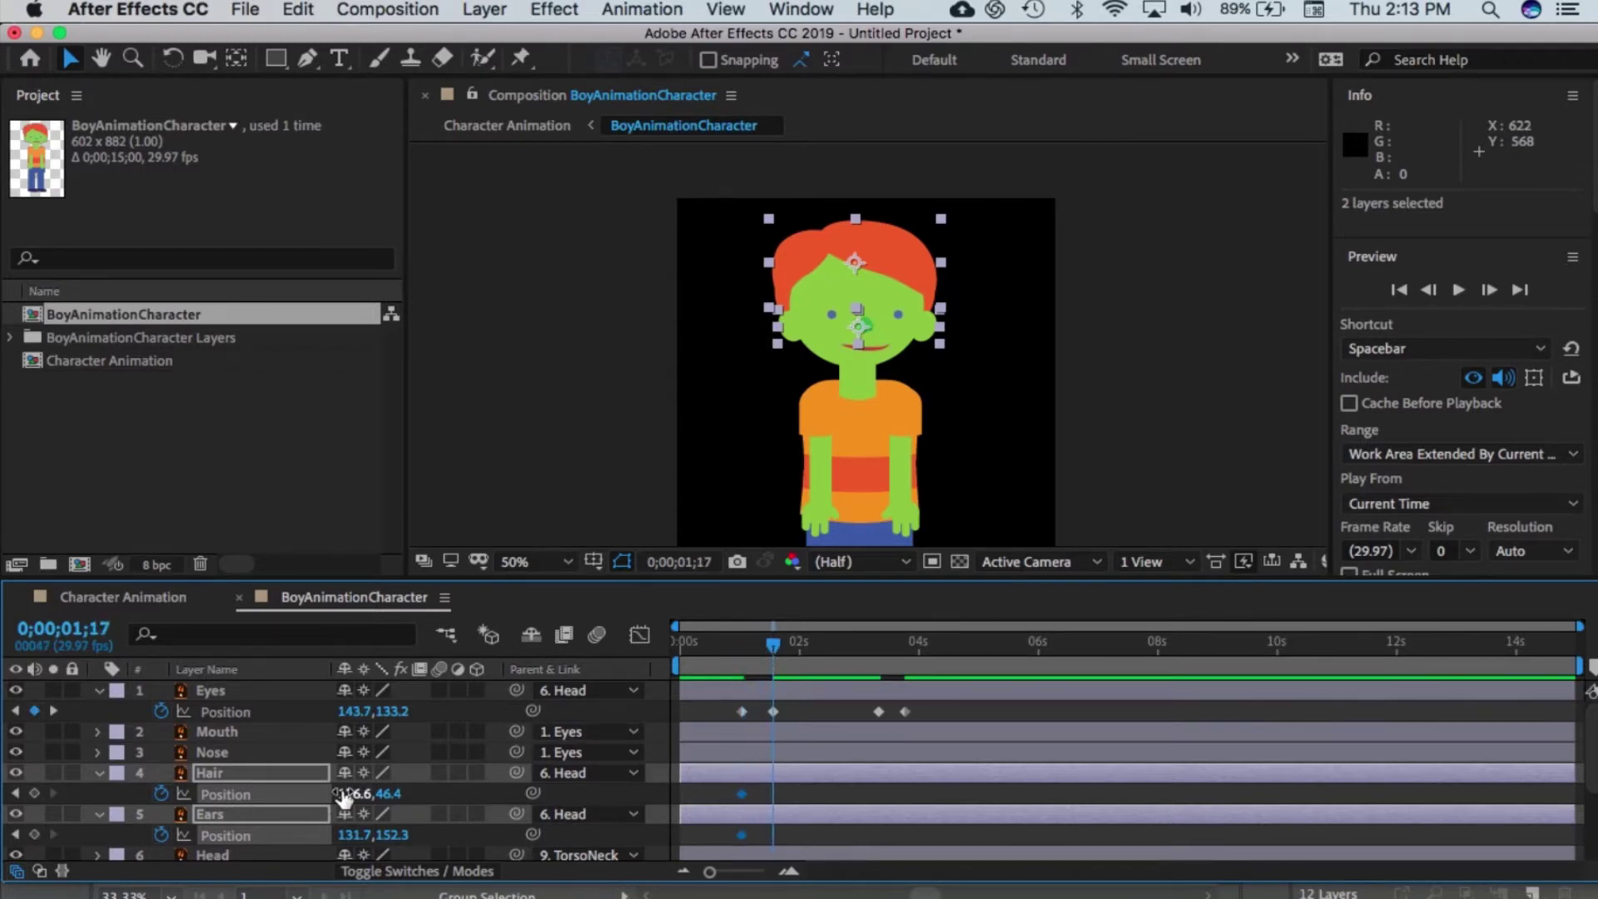
{"action": "left_click_drag", "start_coordinate": [344, 795], "coordinate": [335, 792]}
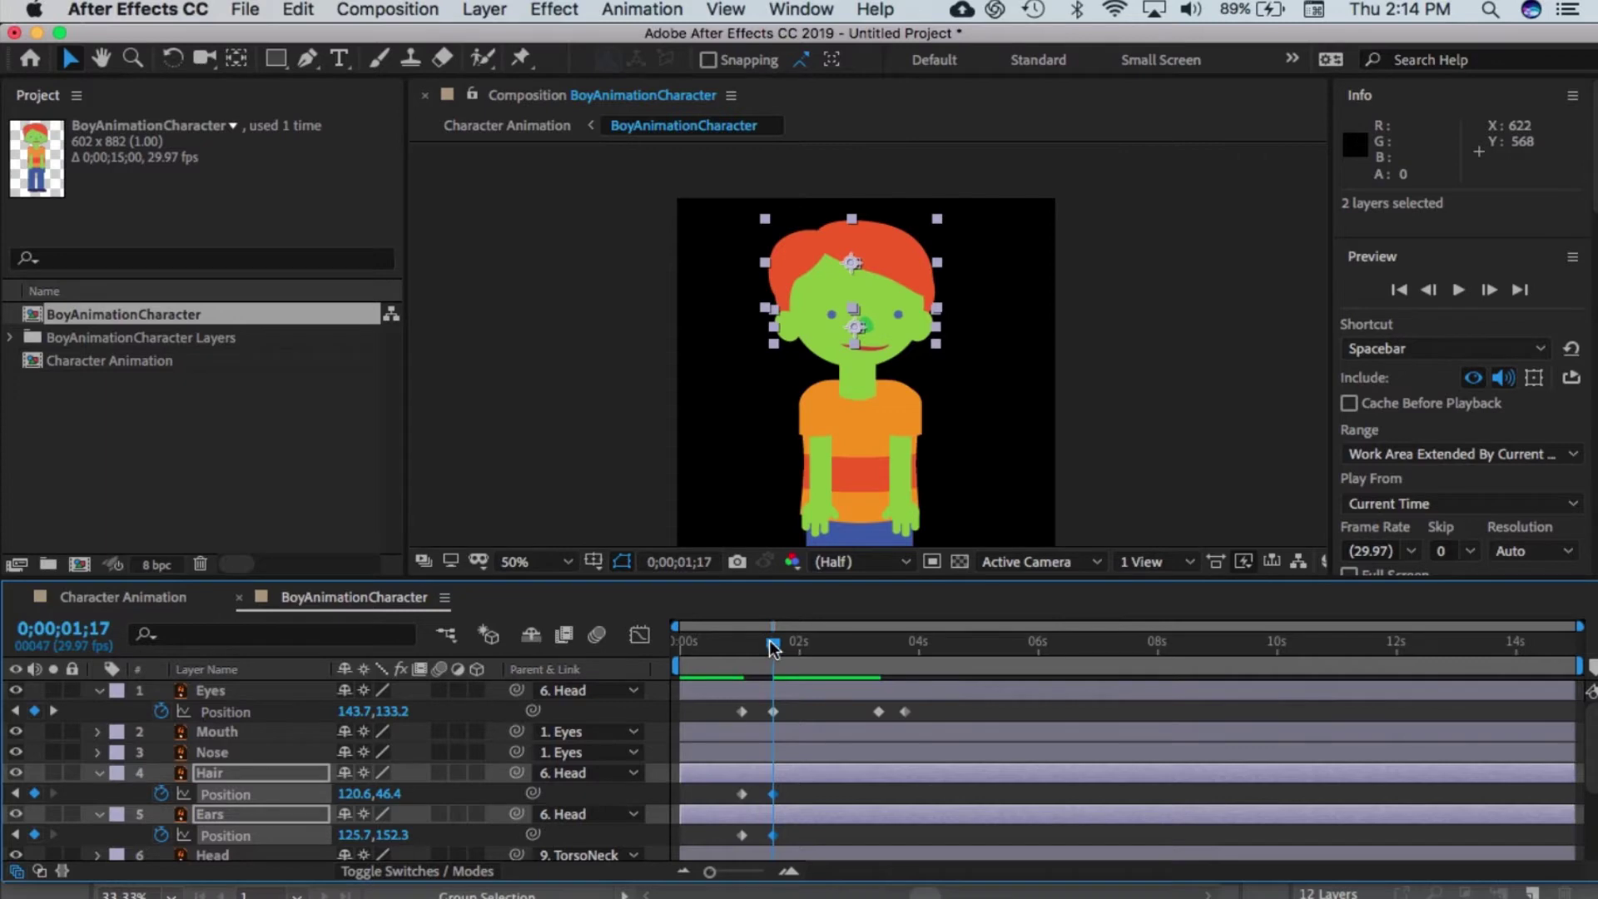
{"action": "left_click_drag", "start_coordinate": [773, 652], "coordinate": [879, 667]}
{"action": "left_click", "coordinate": [34, 793]}
{"action": "left_click_drag", "start_coordinate": [879, 646], "coordinate": [905, 647]}
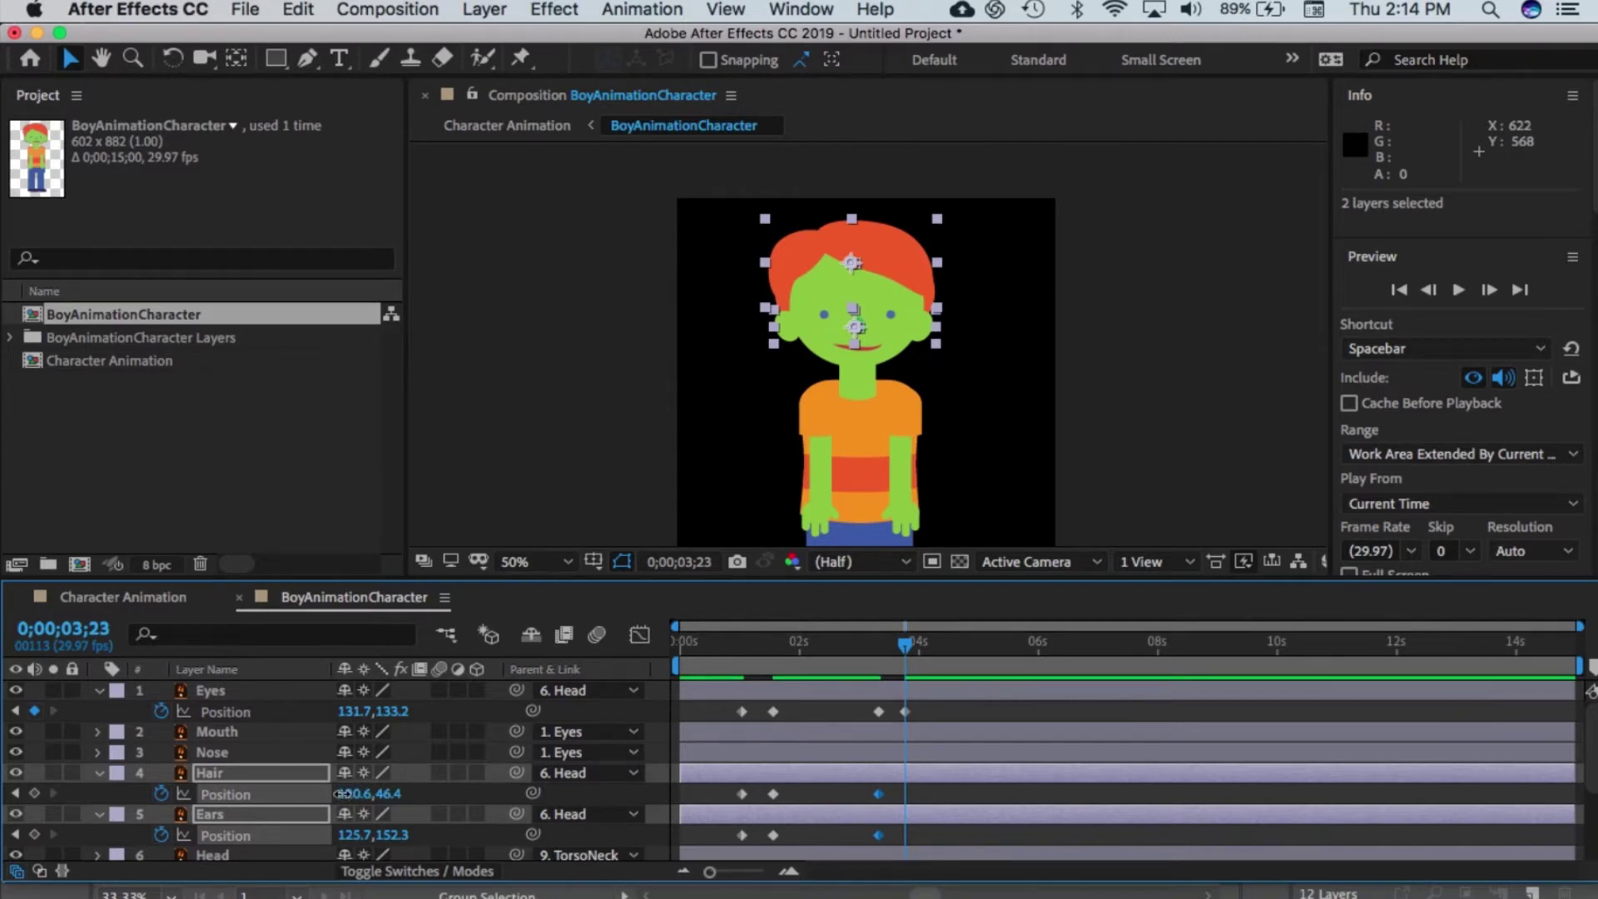
{"action": "left_click_drag", "start_coordinate": [348, 792], "coordinate": [349, 793]}
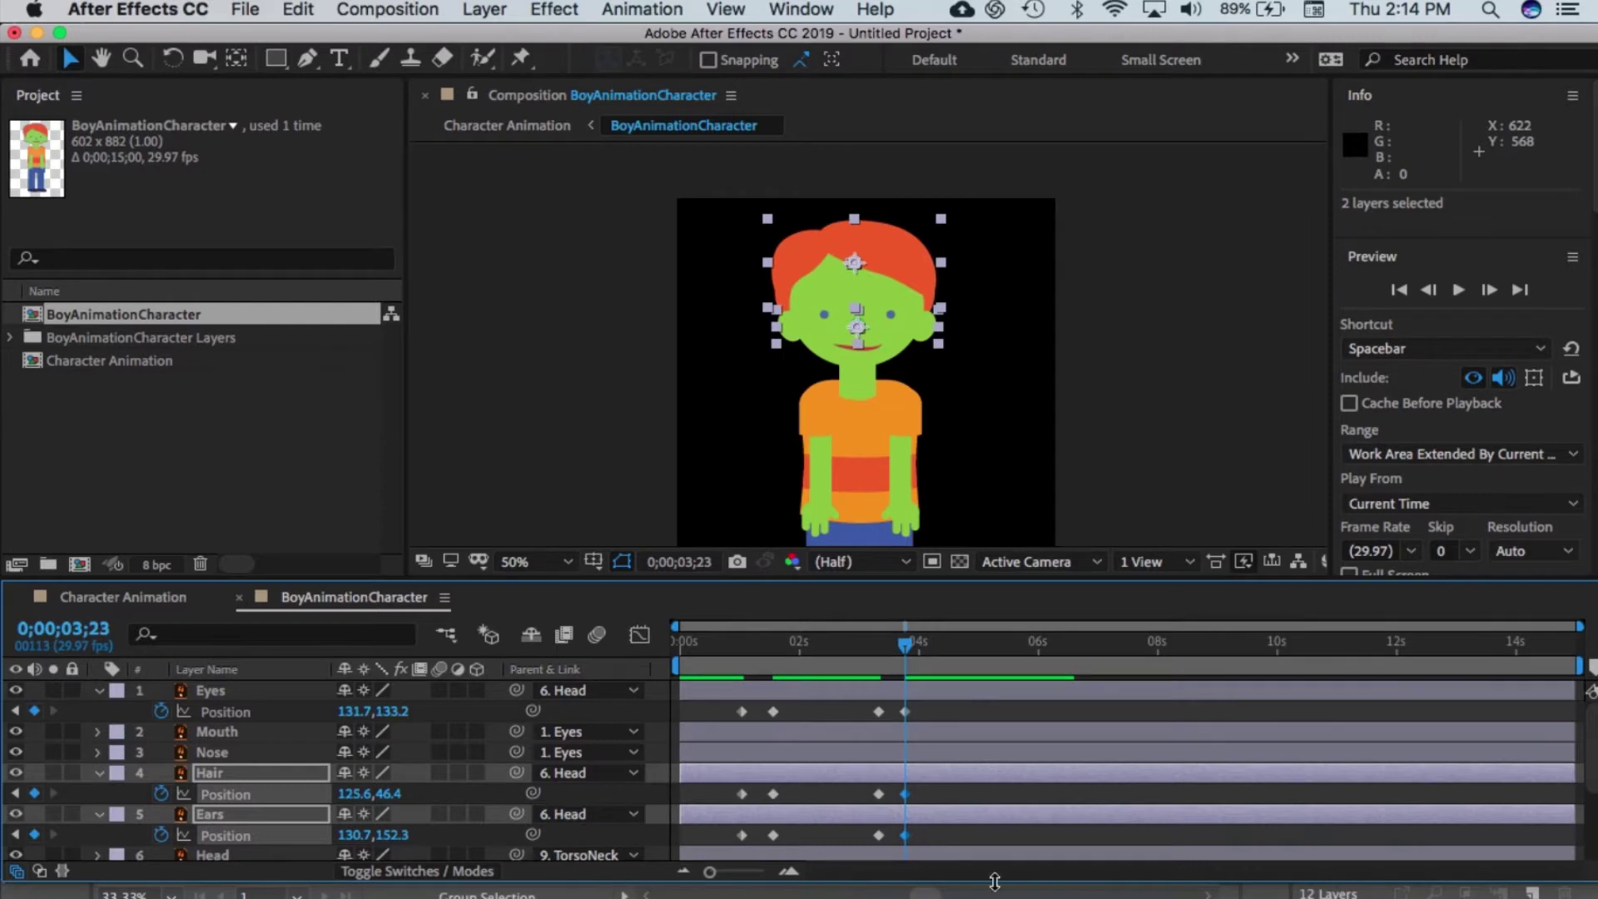
{"action": "left_click", "coordinate": [1000, 842]}
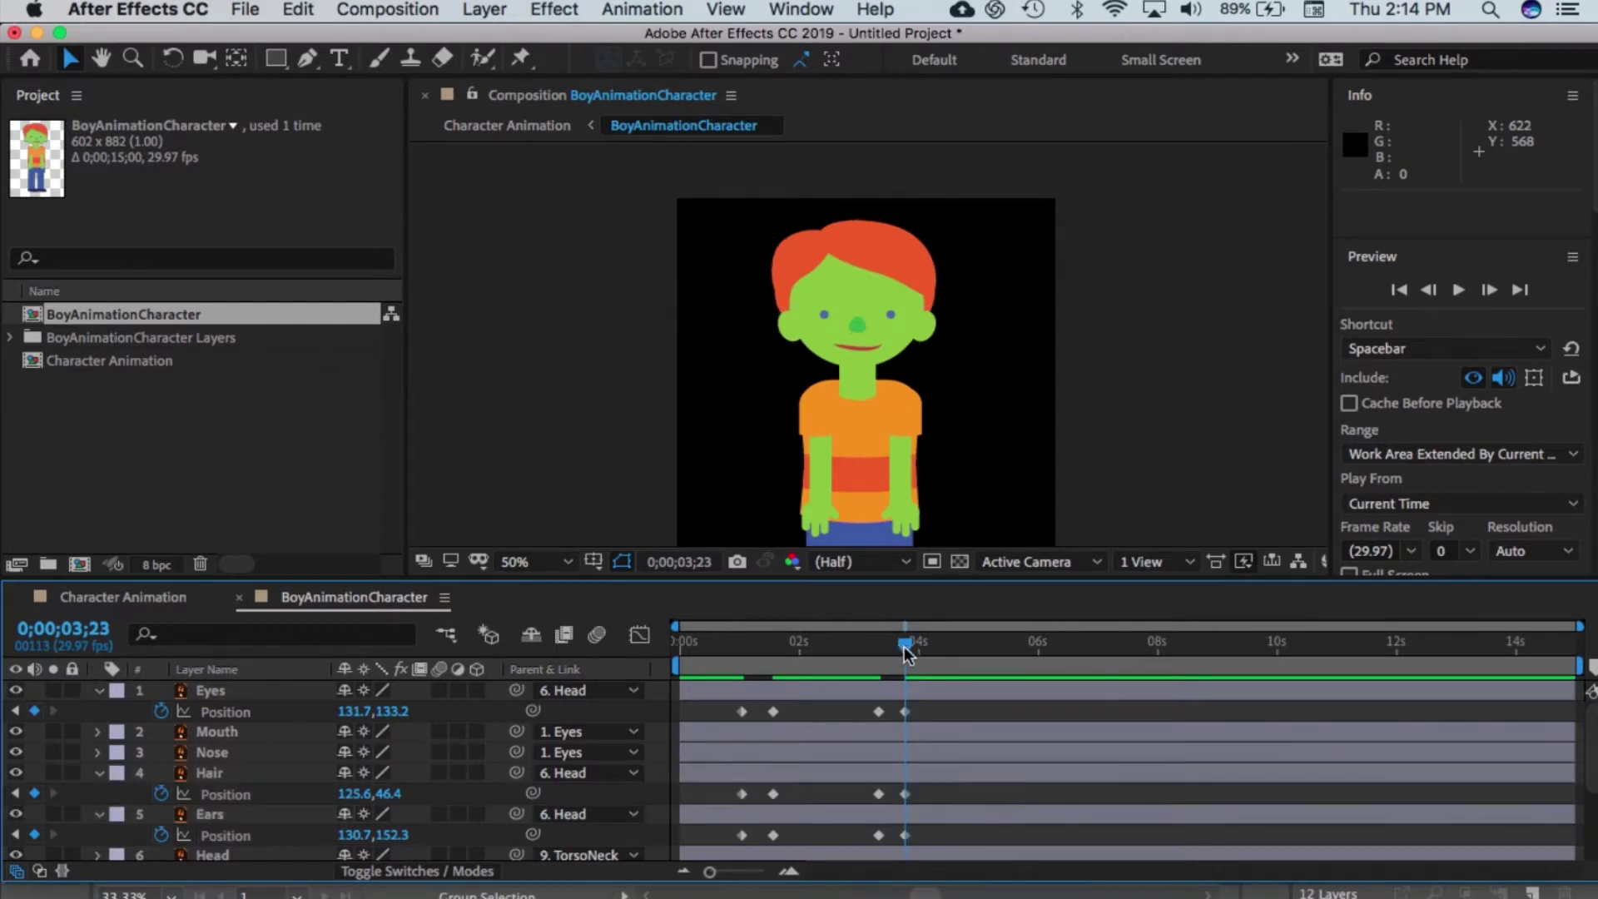
{"action": "left_click_drag", "start_coordinate": [904, 646], "coordinate": [742, 707]}
{"action": "key", "text": "u"}
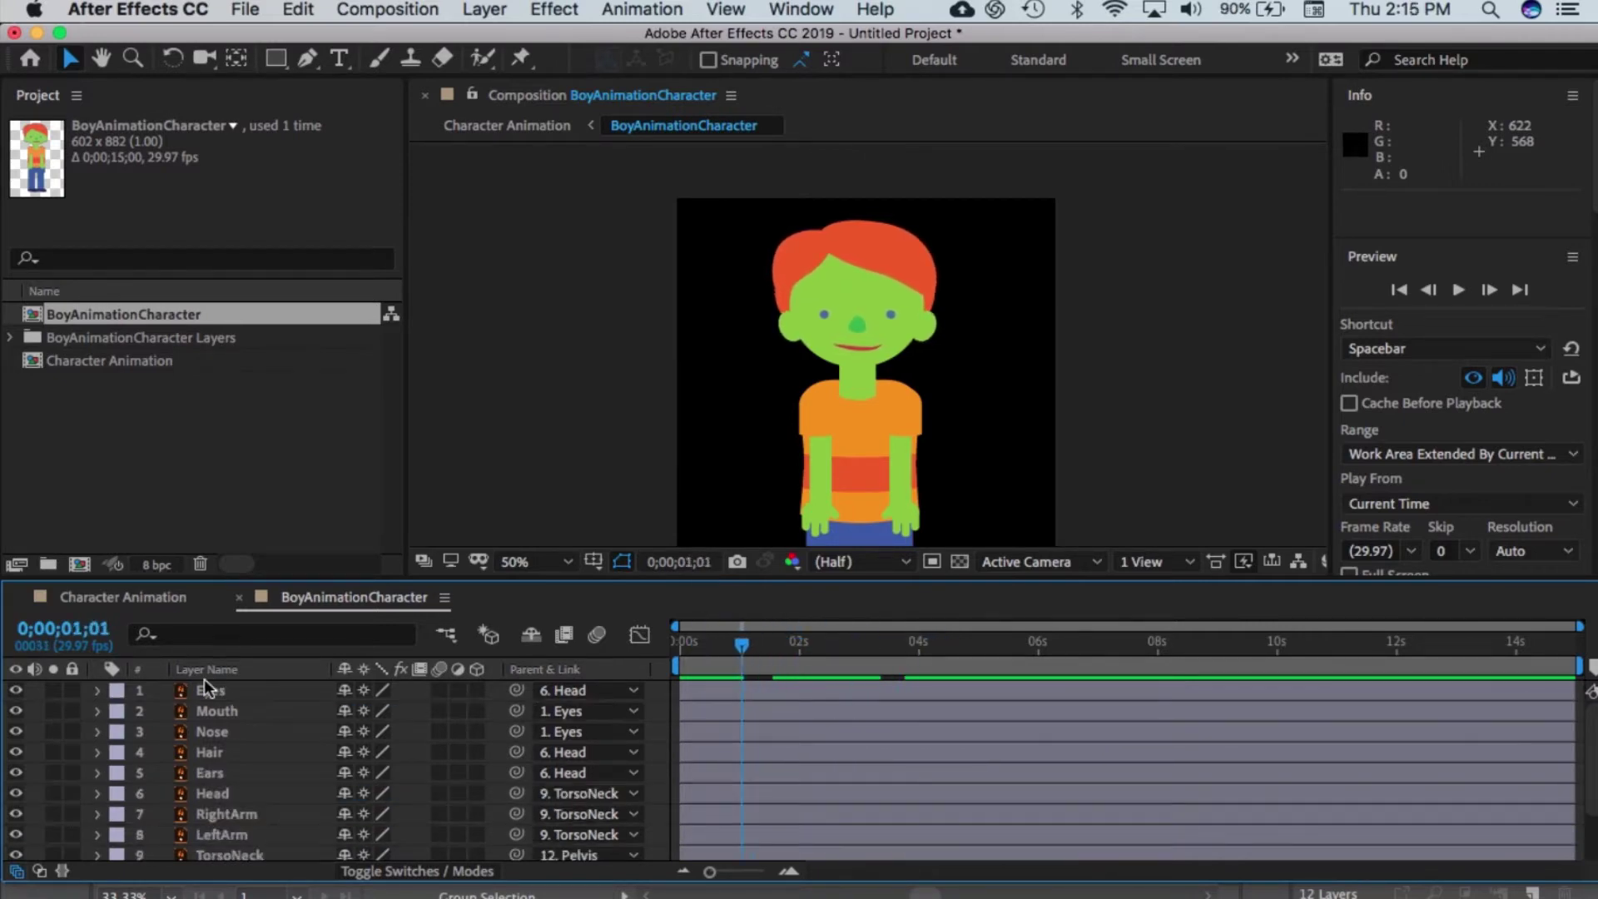
Step: Make the eyes blink with Opacity keyframes dropping to 0% and returning to 100%
{"action": "left_click", "coordinate": [97, 691]}
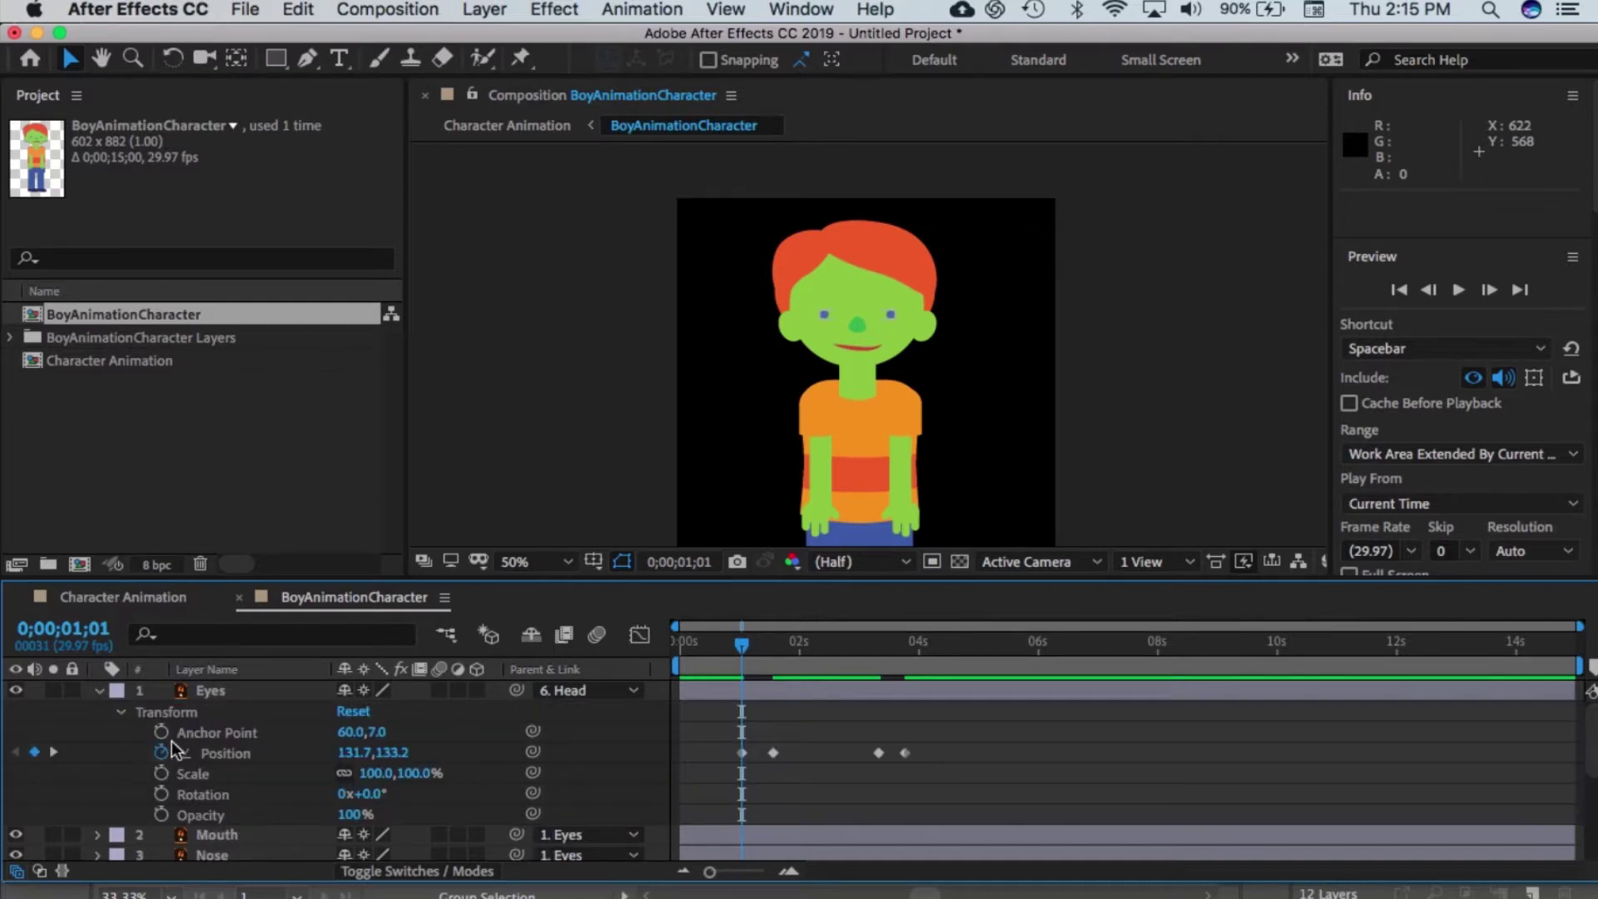
{"action": "left_click", "coordinate": [162, 816]}
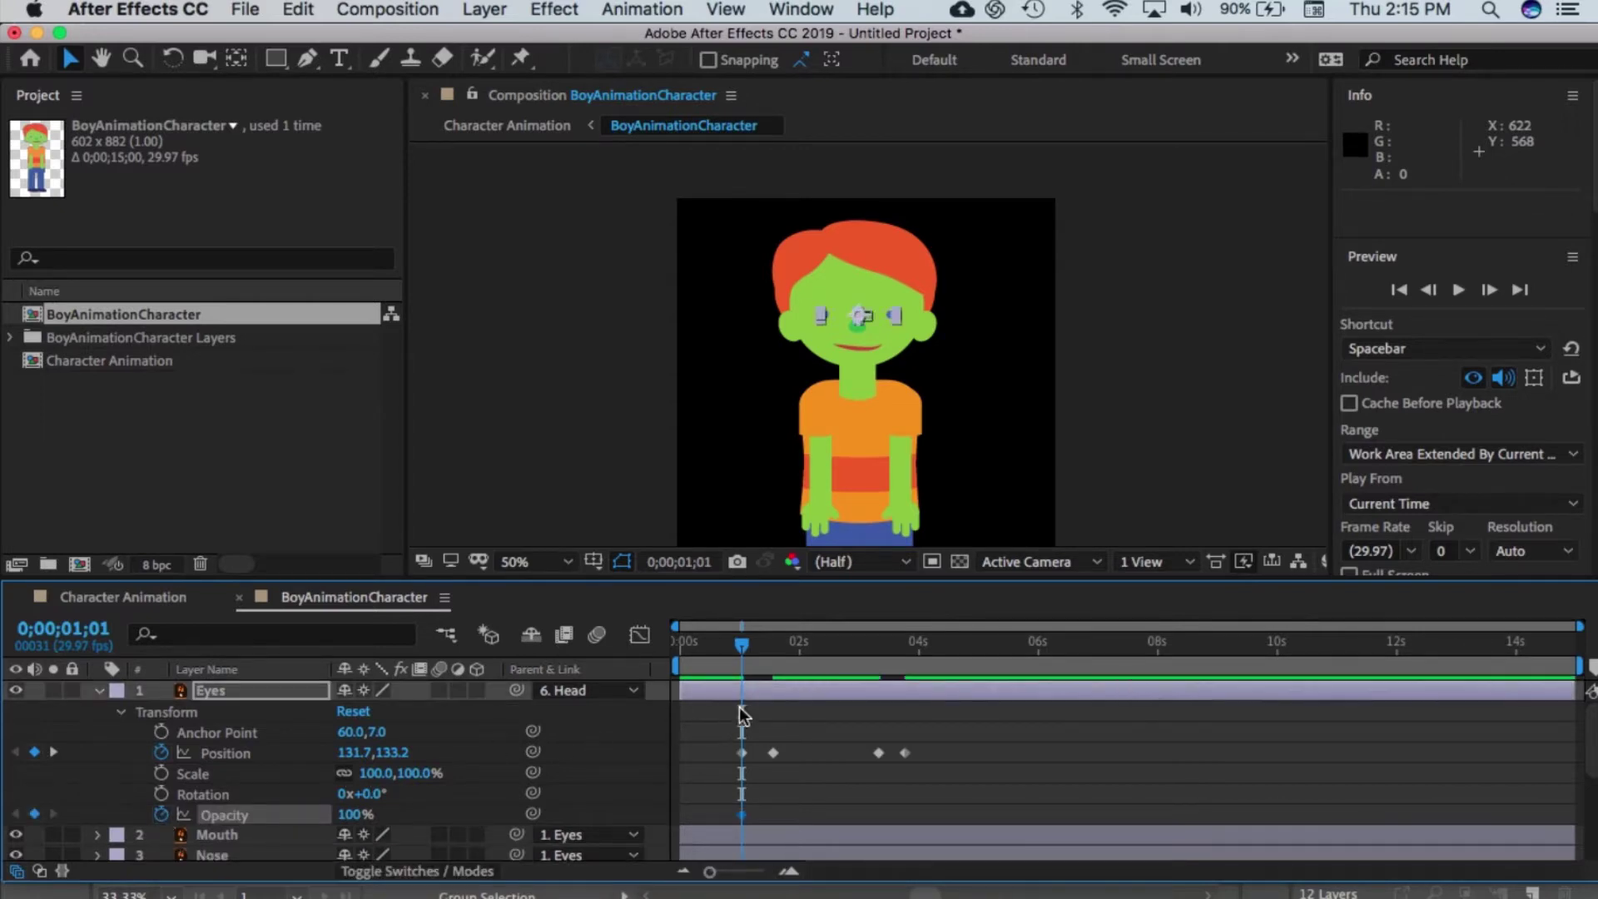
{"action": "left_click_drag", "start_coordinate": [746, 642], "coordinate": [749, 641]}
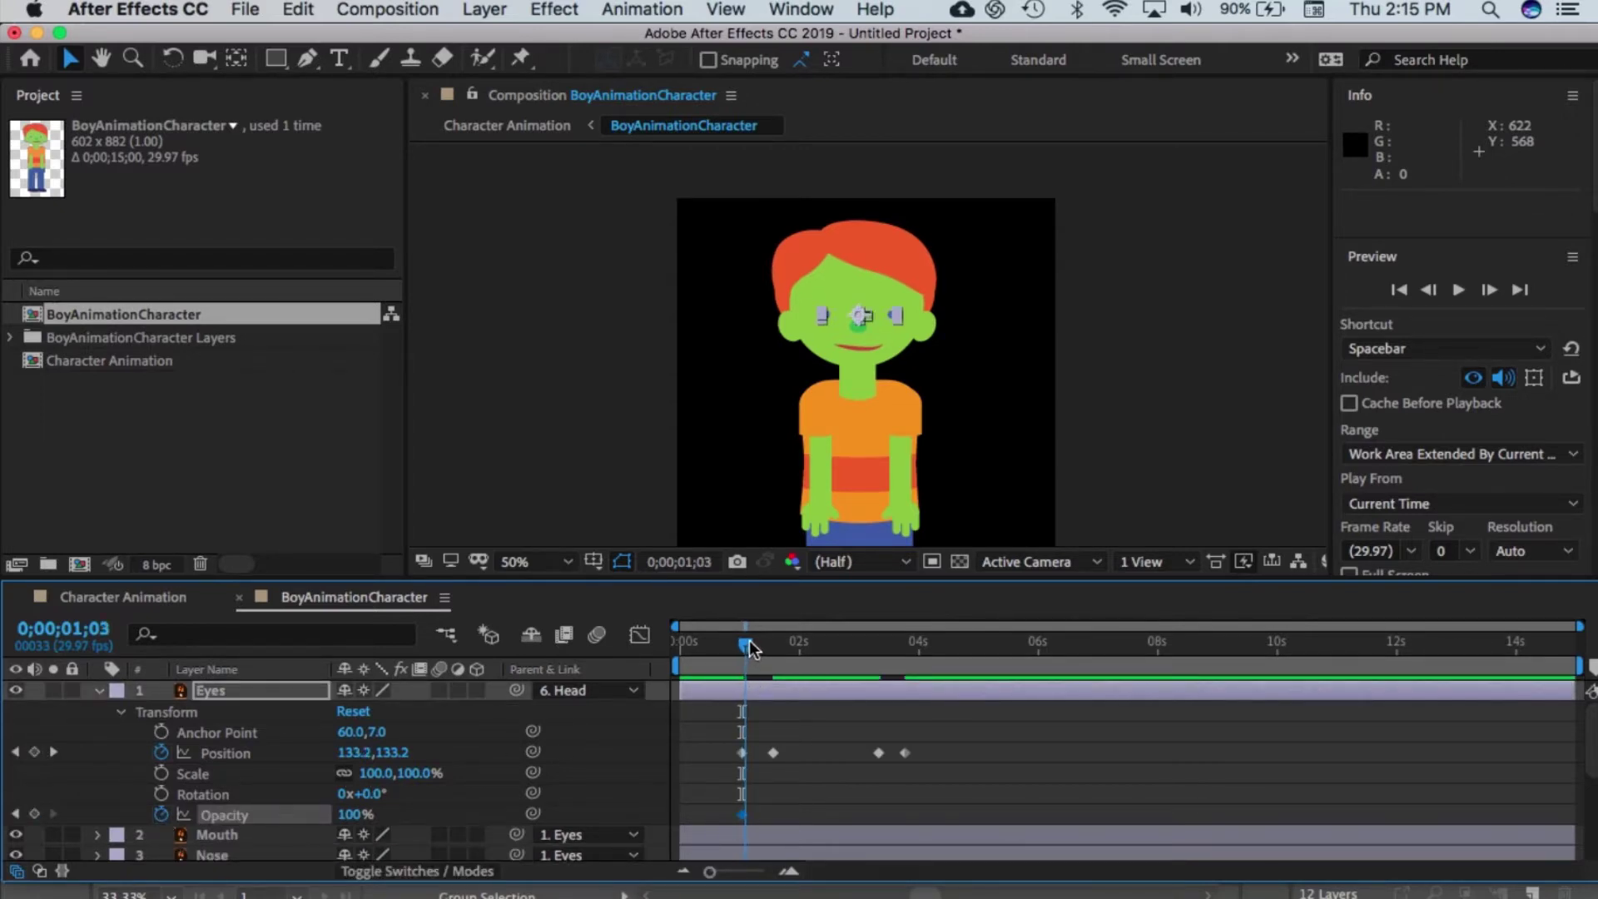
{"action": "left_click", "coordinate": [371, 813]}
{"action": "type", "text": "0"}
{"action": "key", "text": "Return"}
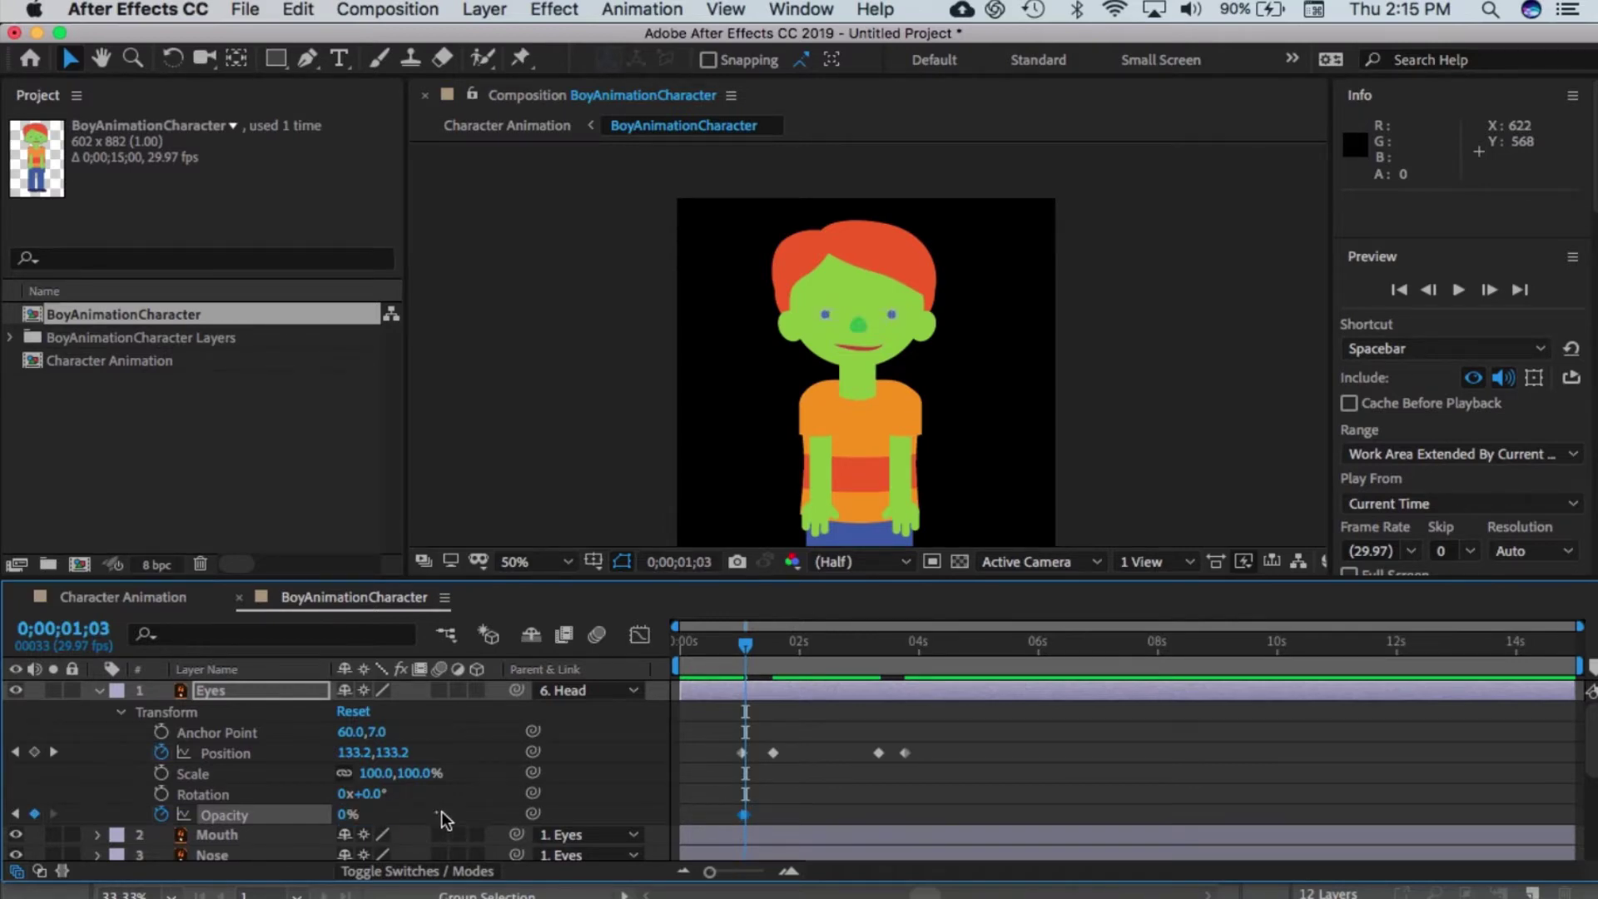
{"action": "left_click_drag", "start_coordinate": [743, 643], "coordinate": [757, 641]}
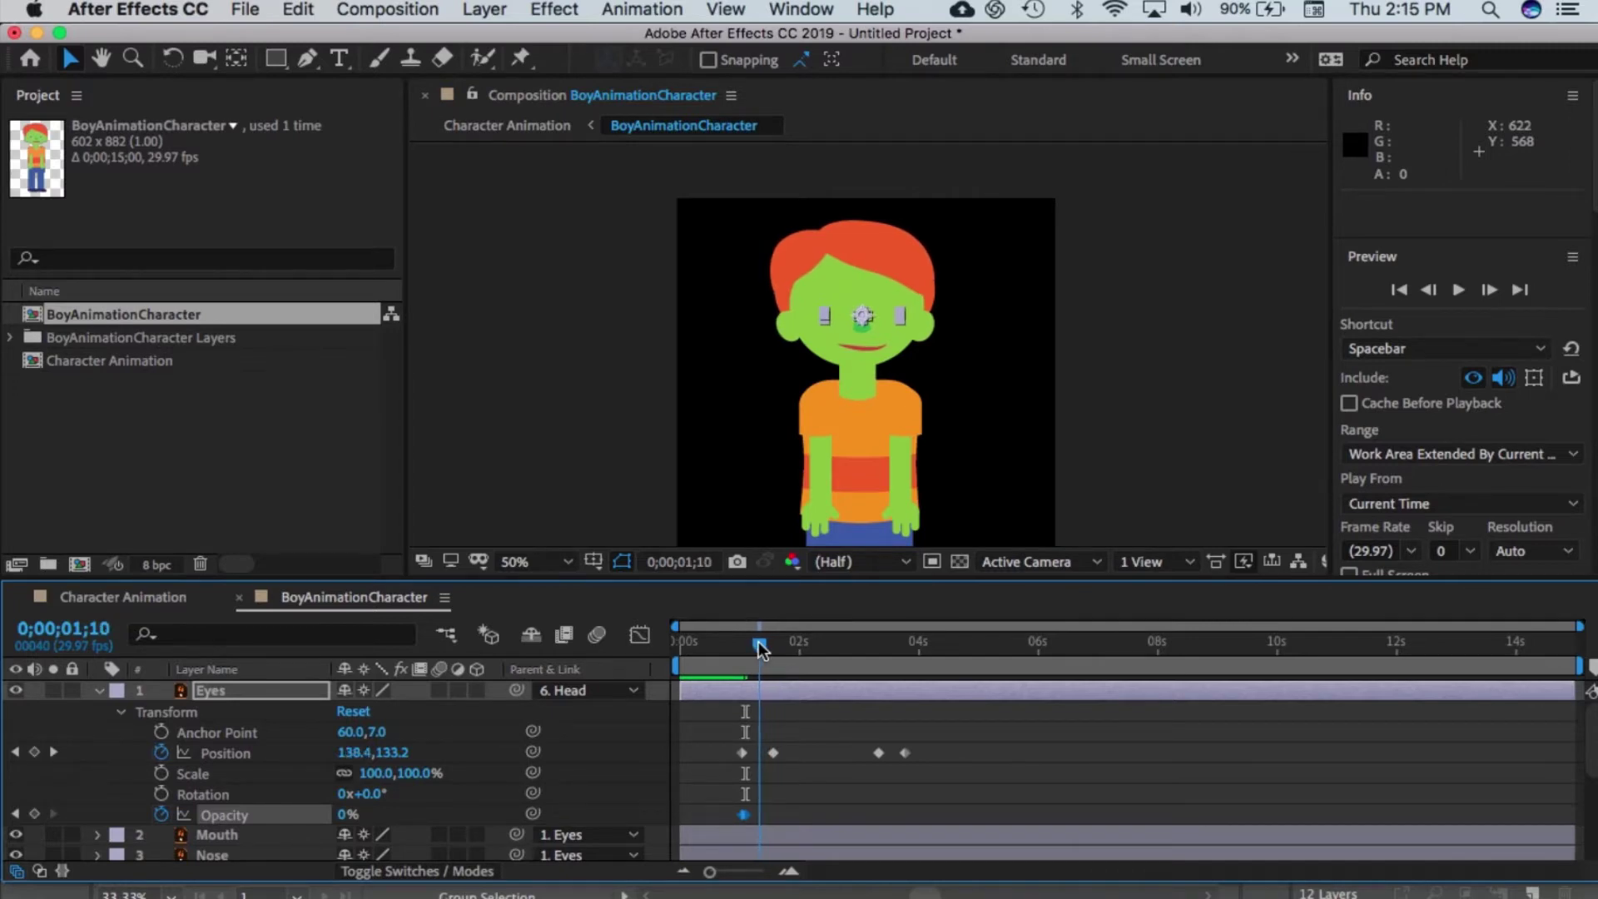
{"action": "left_click", "coordinate": [34, 813]}
{"action": "key", "text": "Page_Down"}
{"action": "key", "text": "Page_Down"}
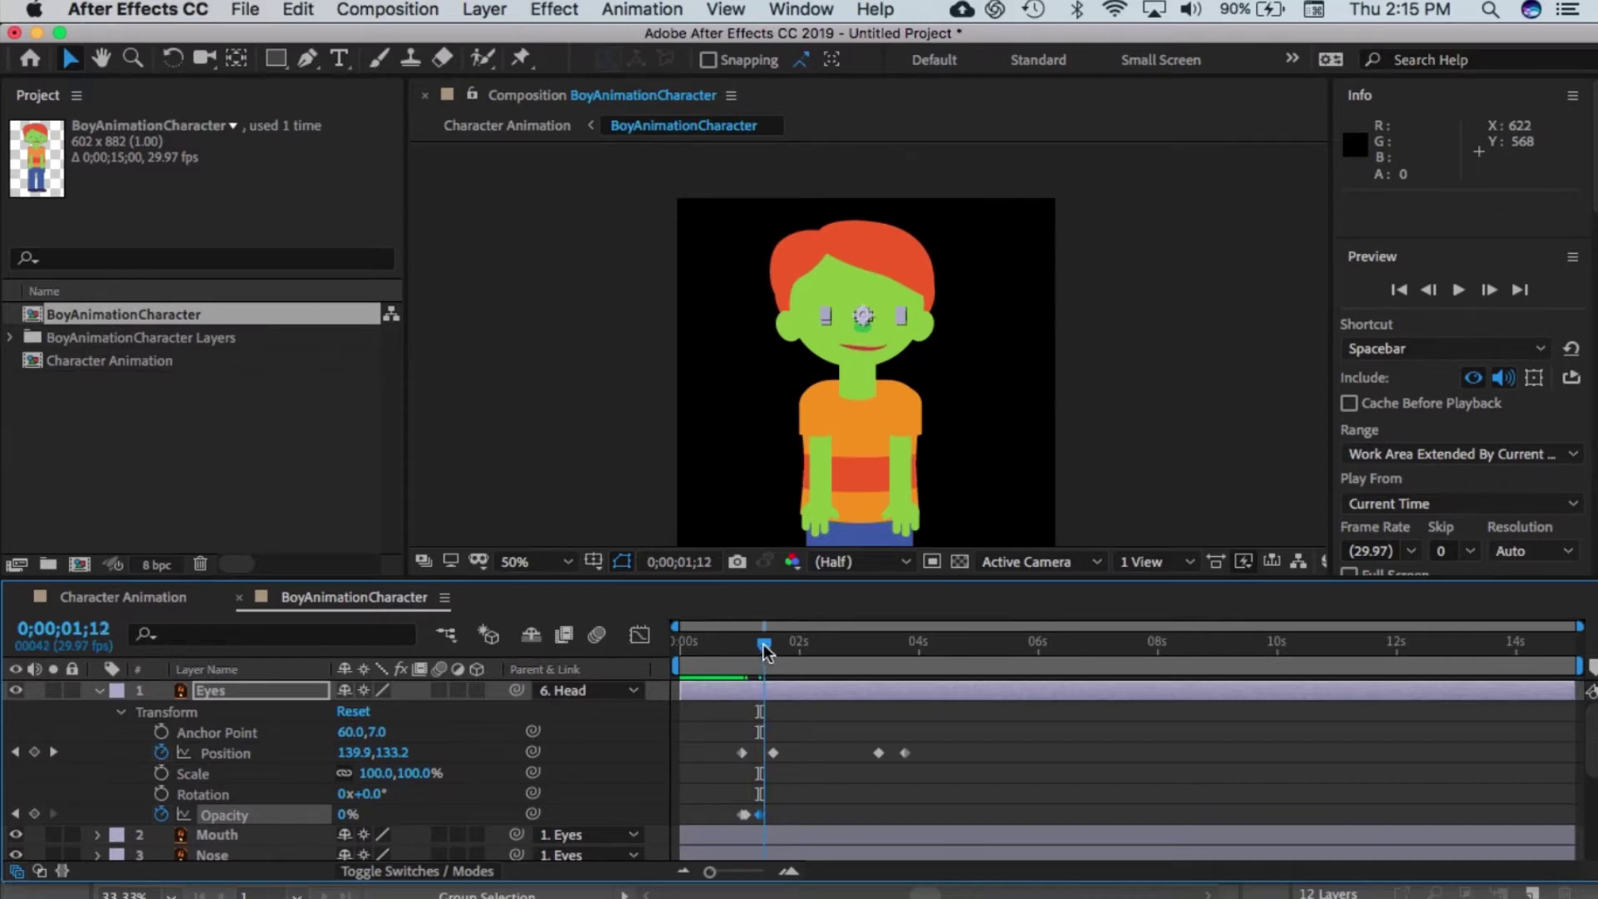
{"action": "left_click", "coordinate": [347, 813]}
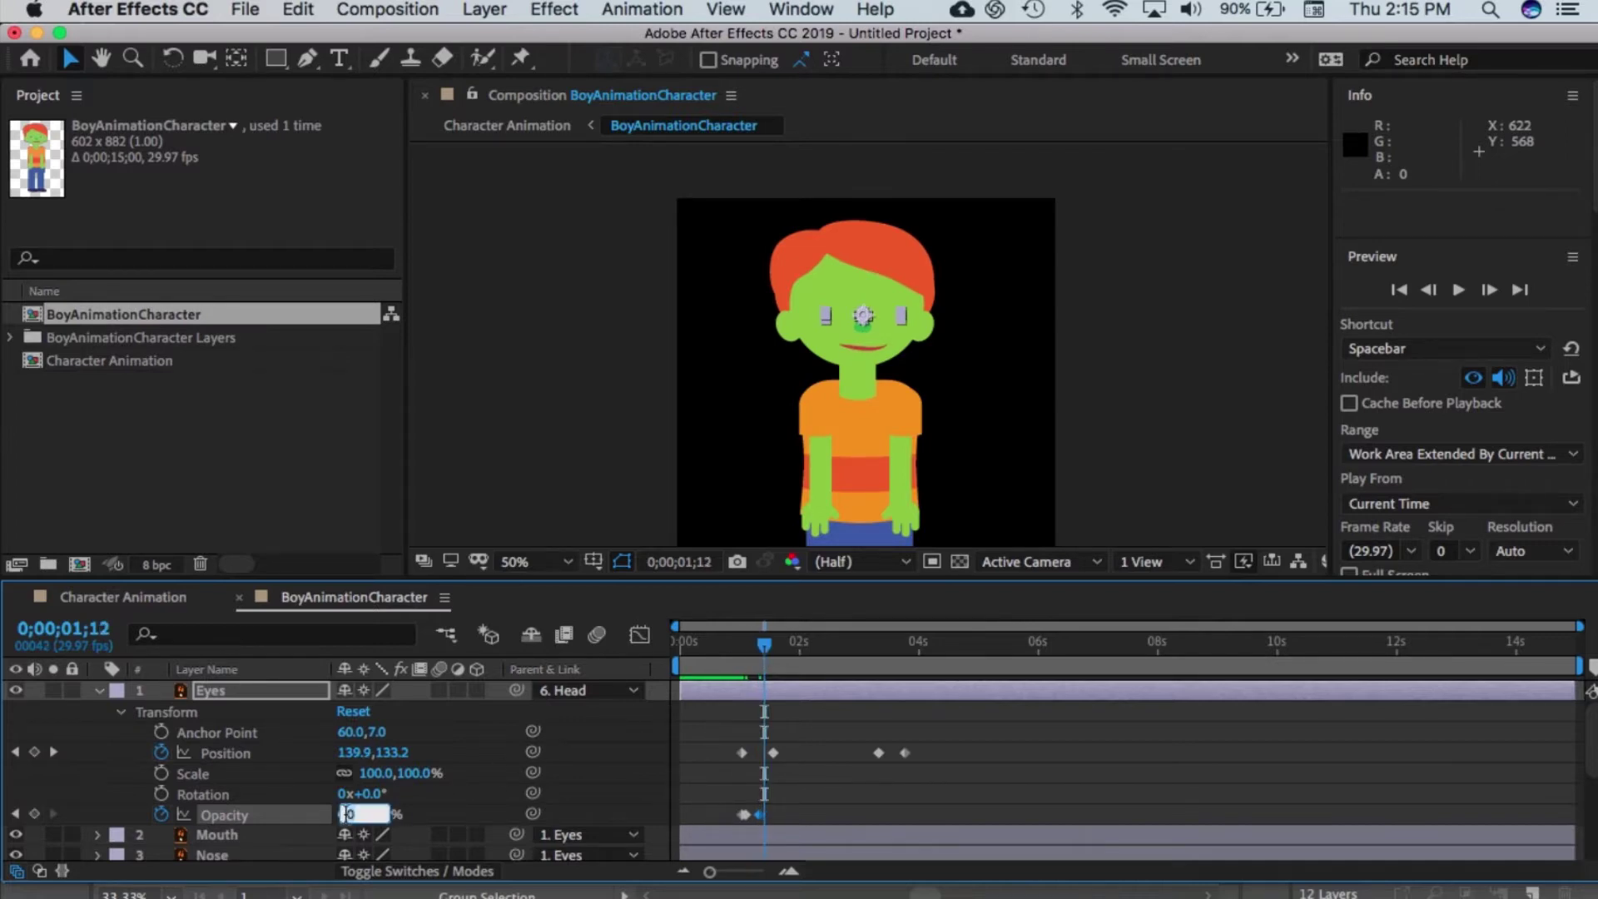
{"action": "type", "text": "100"}
{"action": "key", "text": "Return"}
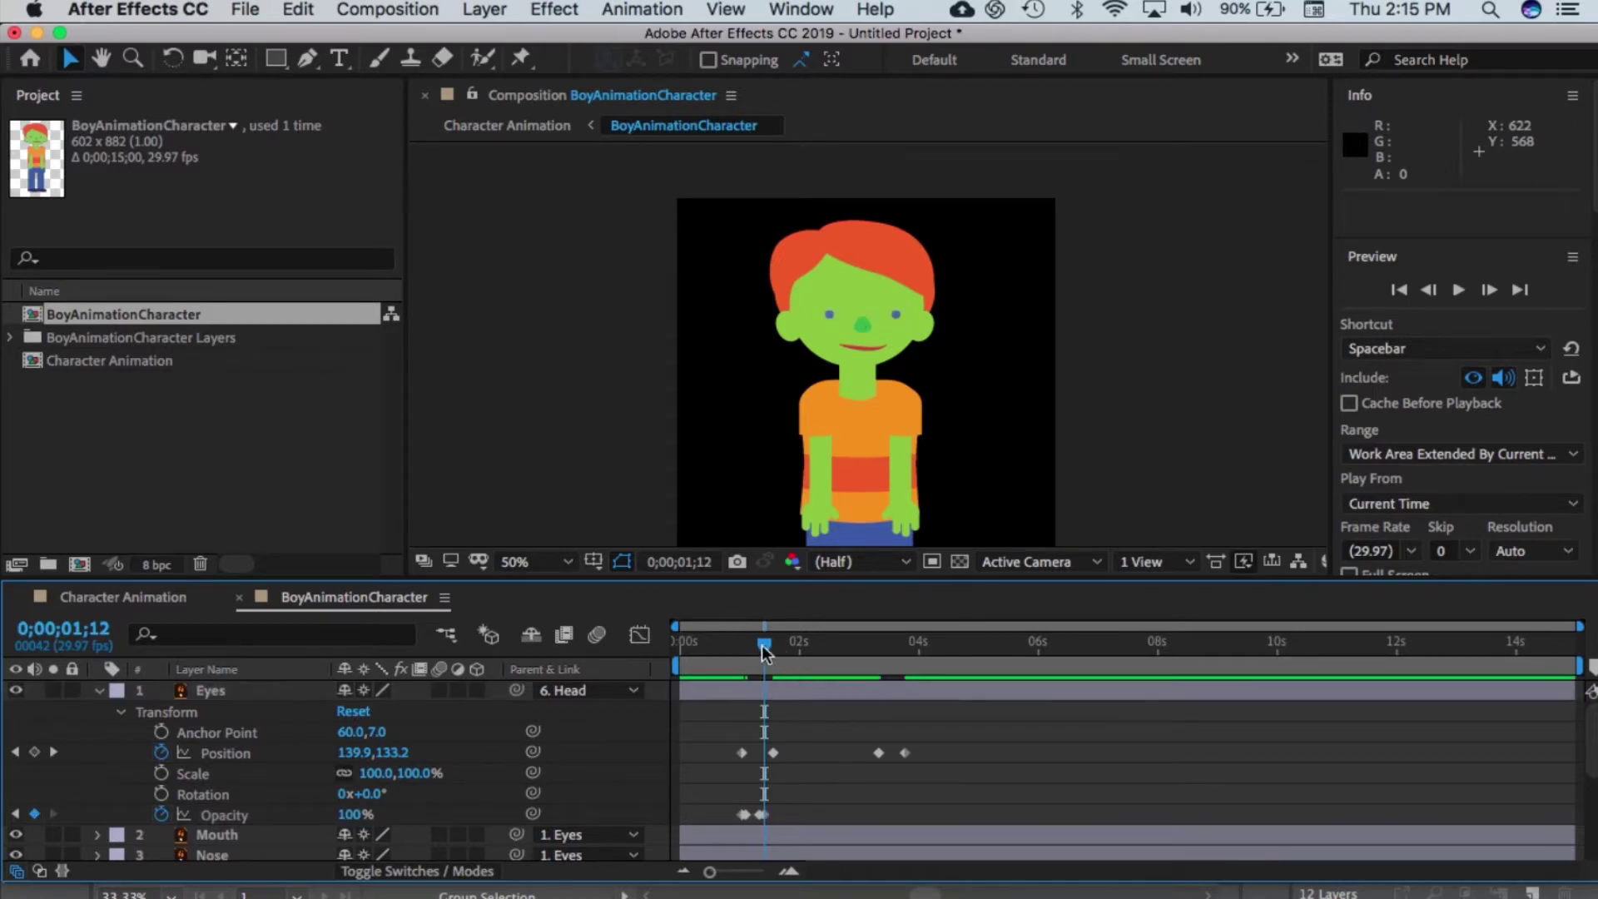
{"action": "left_click_drag", "start_coordinate": [764, 651], "coordinate": [739, 686]}
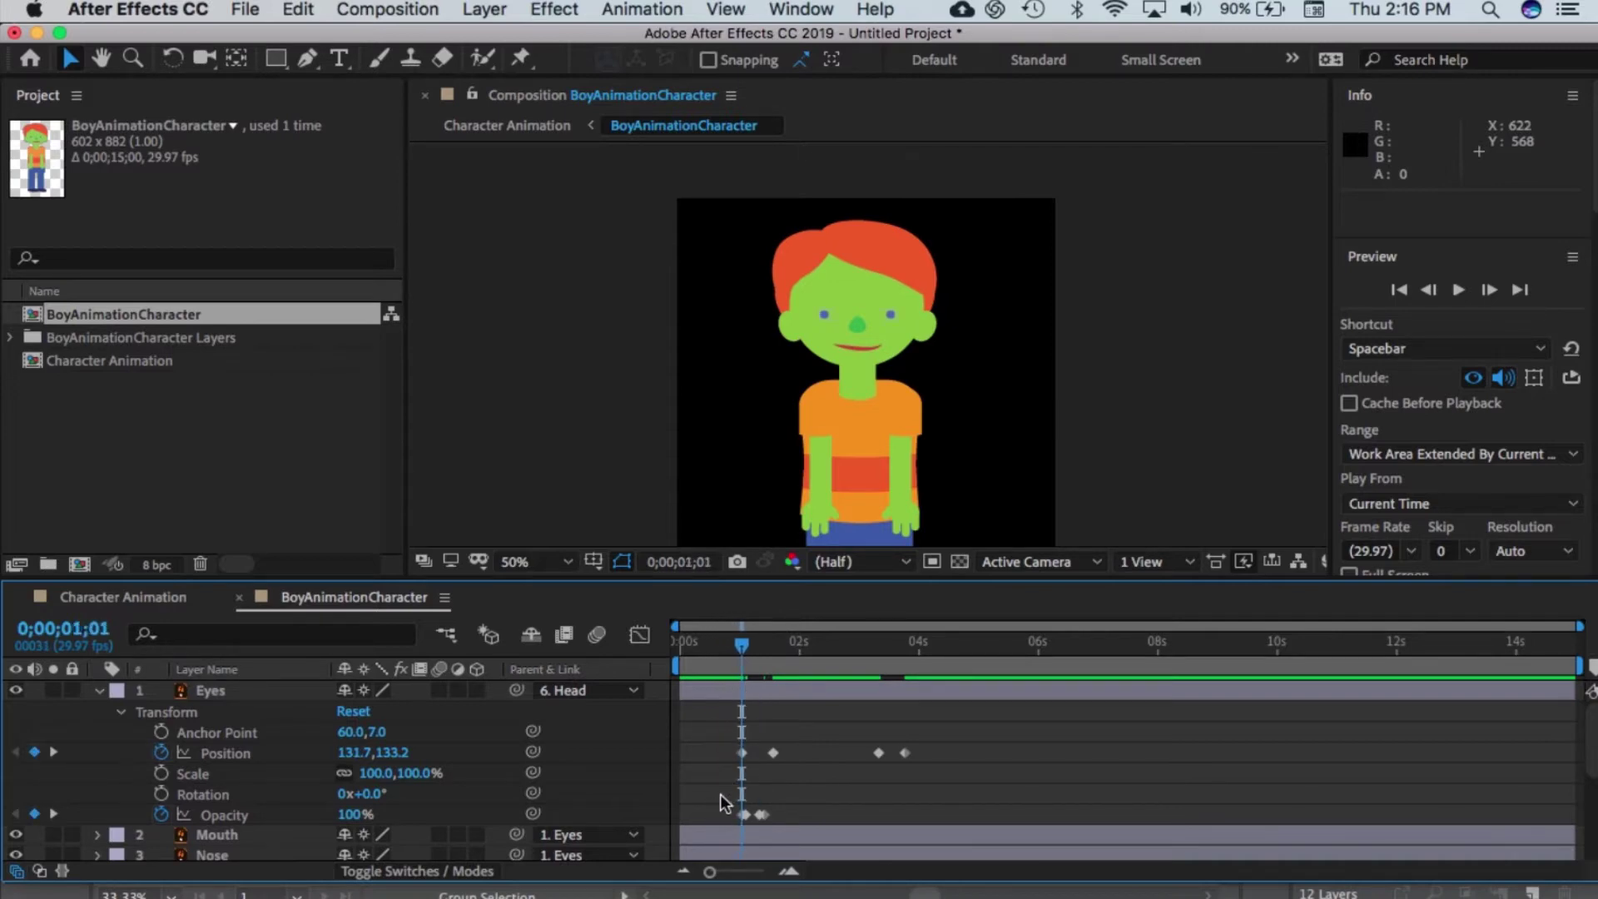
Step: Copy the four blink keyframes and paste them at 0;00;03;11, then preview
{"action": "left_click_drag", "start_coordinate": [726, 806], "coordinate": [771, 816]}
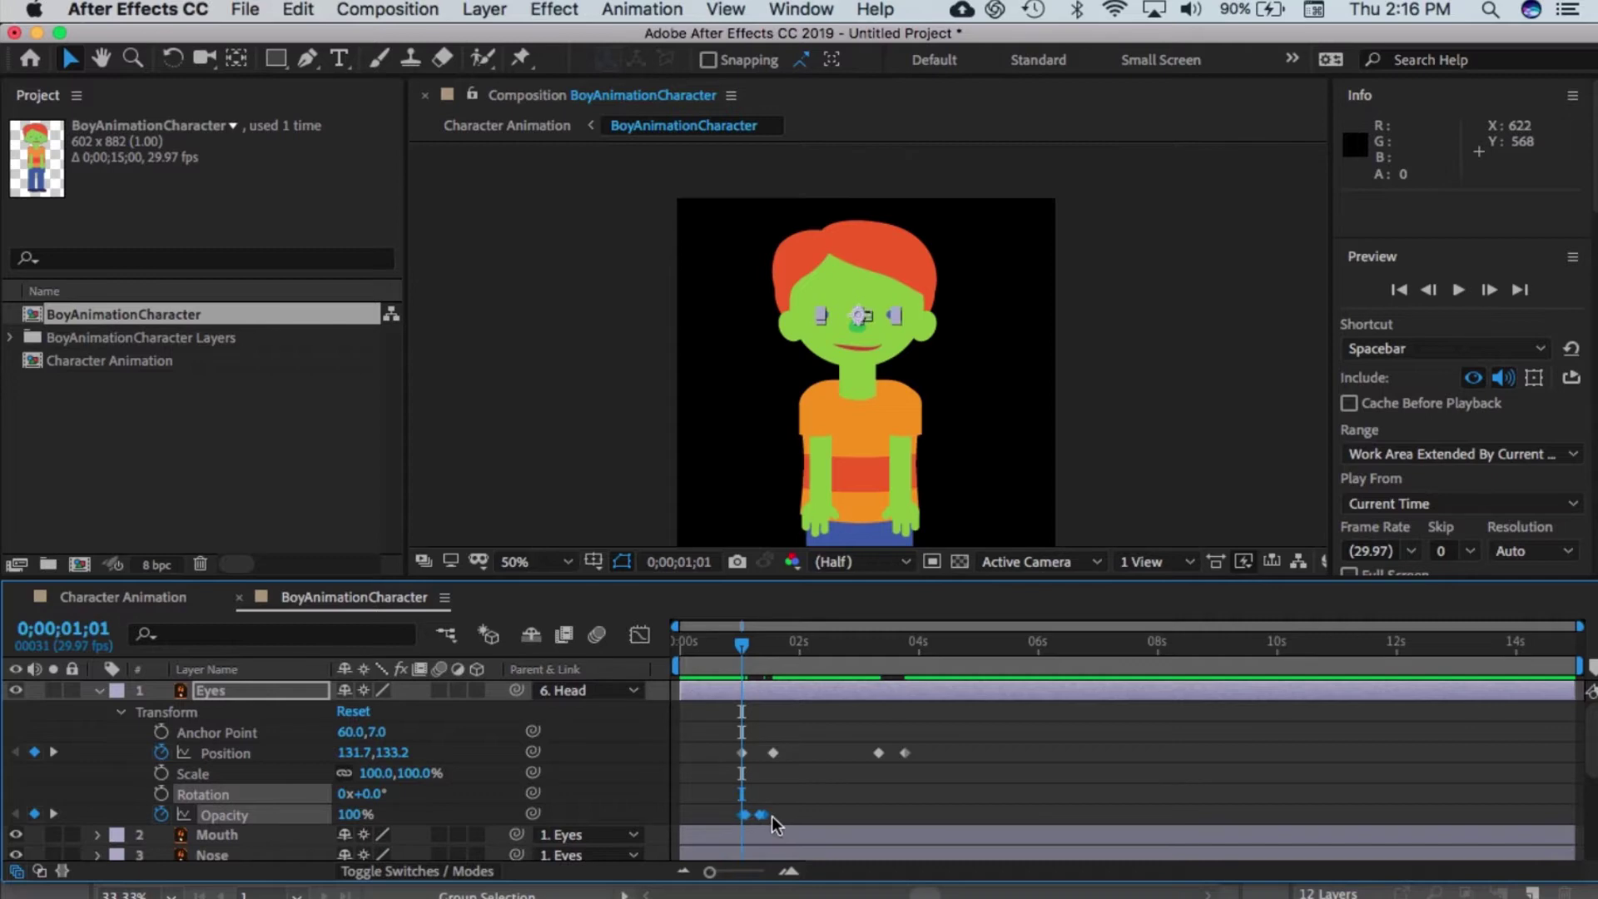
{"action": "key", "text": "super+c"}
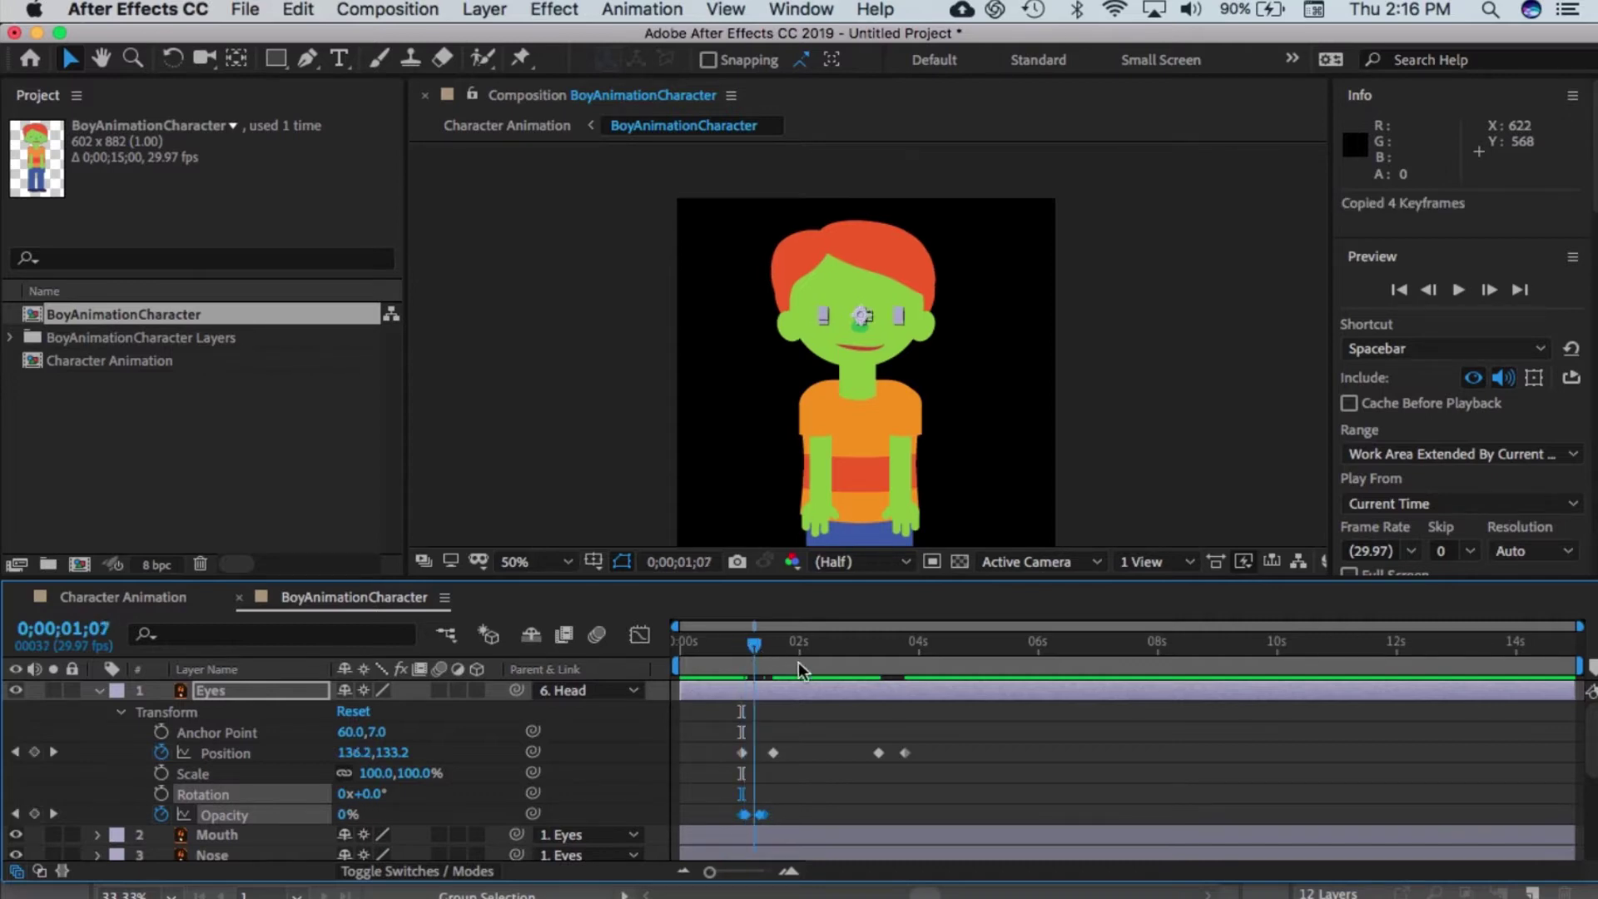
{"action": "left_click_drag", "start_coordinate": [798, 666], "coordinate": [877, 678]}
{"action": "key", "text": "cmd+v"}
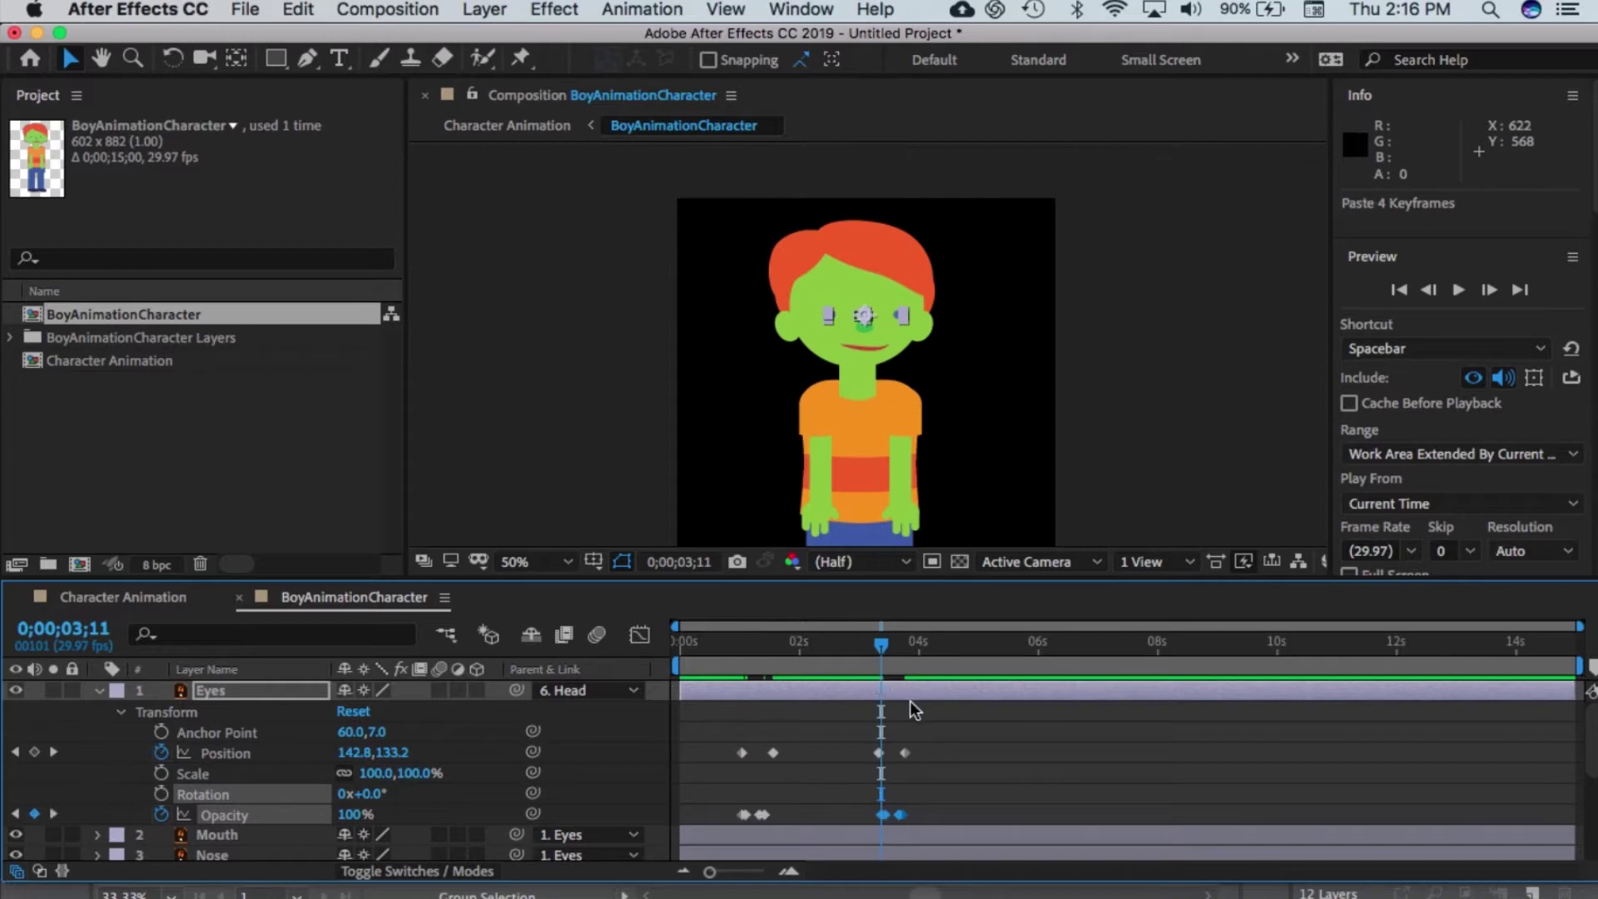
{"action": "left_click", "coordinate": [953, 709]}
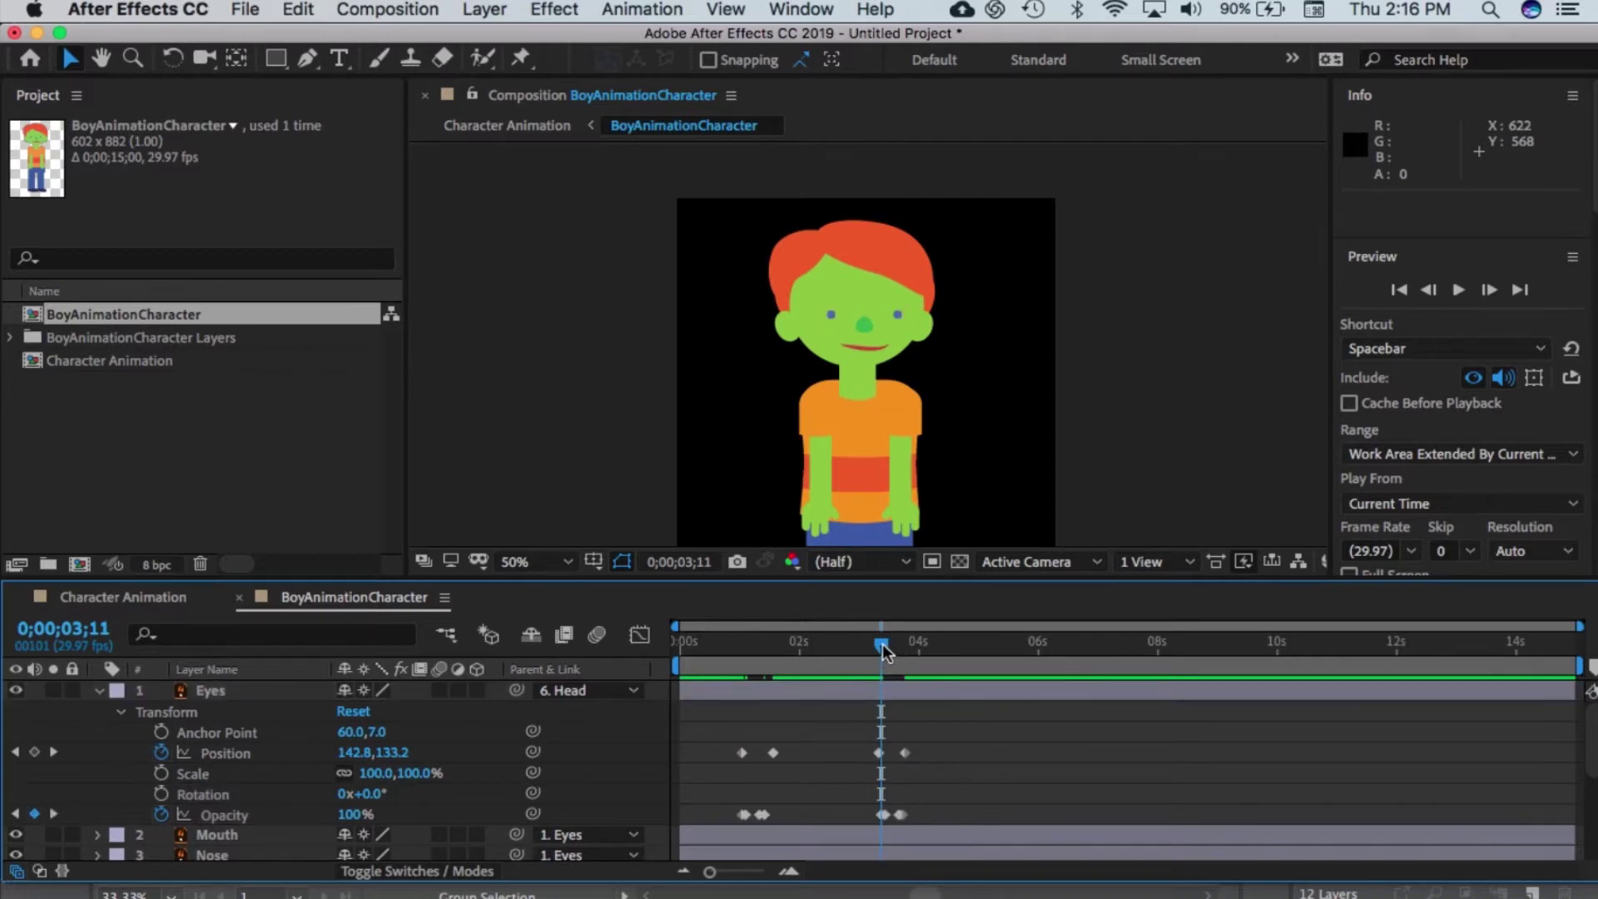
{"action": "left_click_drag", "start_coordinate": [884, 652], "coordinate": [736, 709]}
Step: Keyframe the Head layer's Rotation, tilting it to 9° at about 1;16
{"action": "left_click", "coordinate": [99, 690]}
{"action": "left_click", "coordinate": [96, 794]}
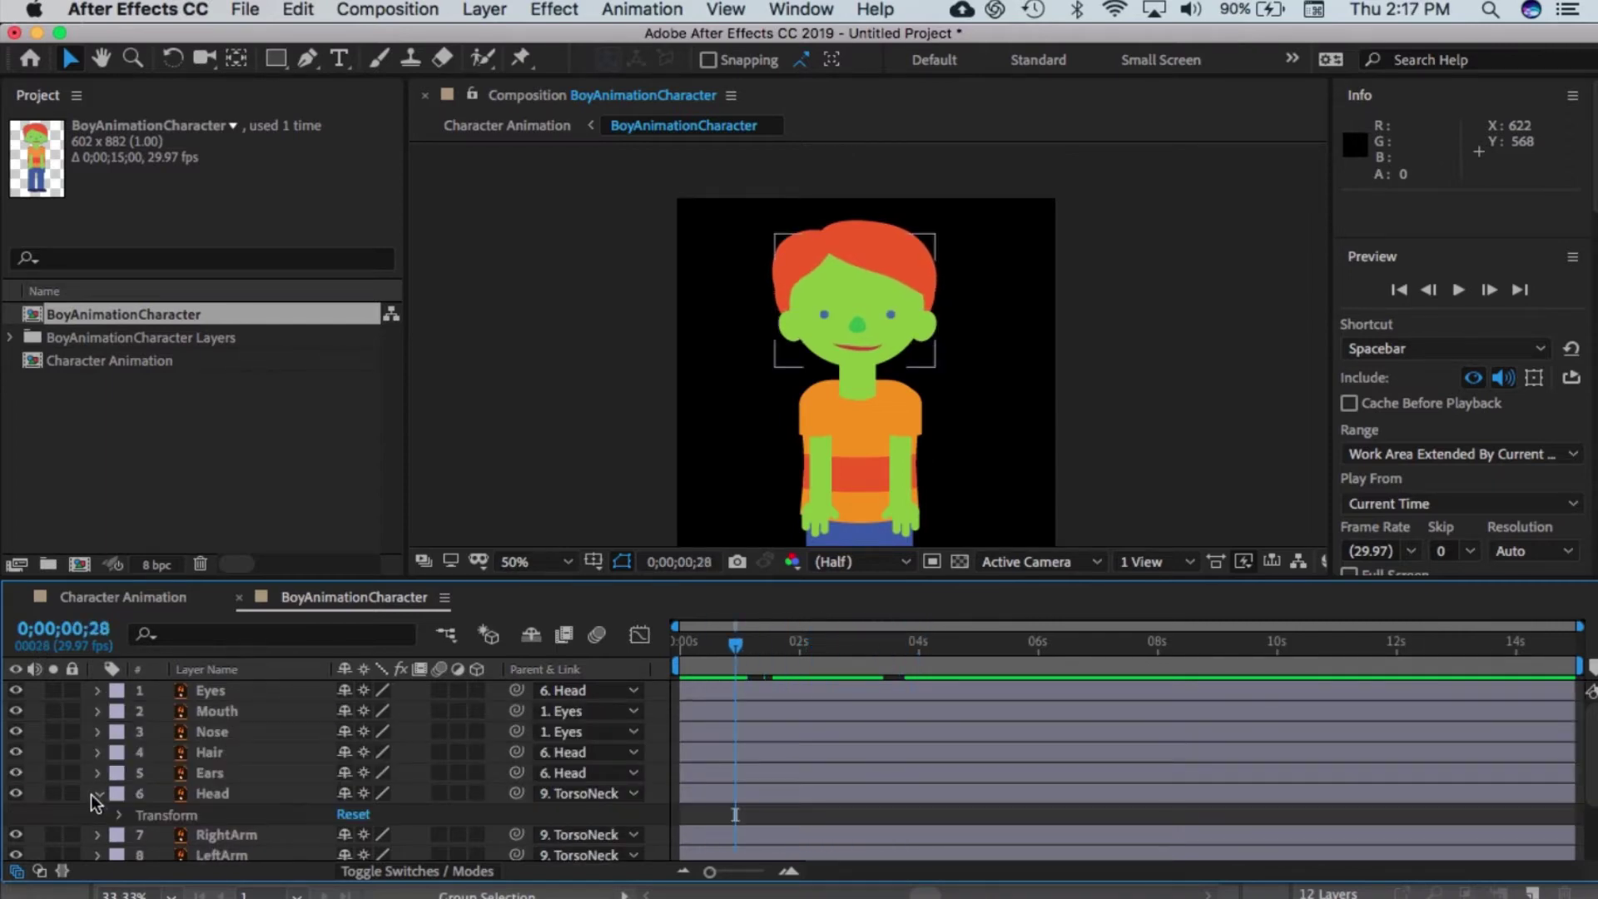
{"action": "left_click", "coordinate": [120, 815]}
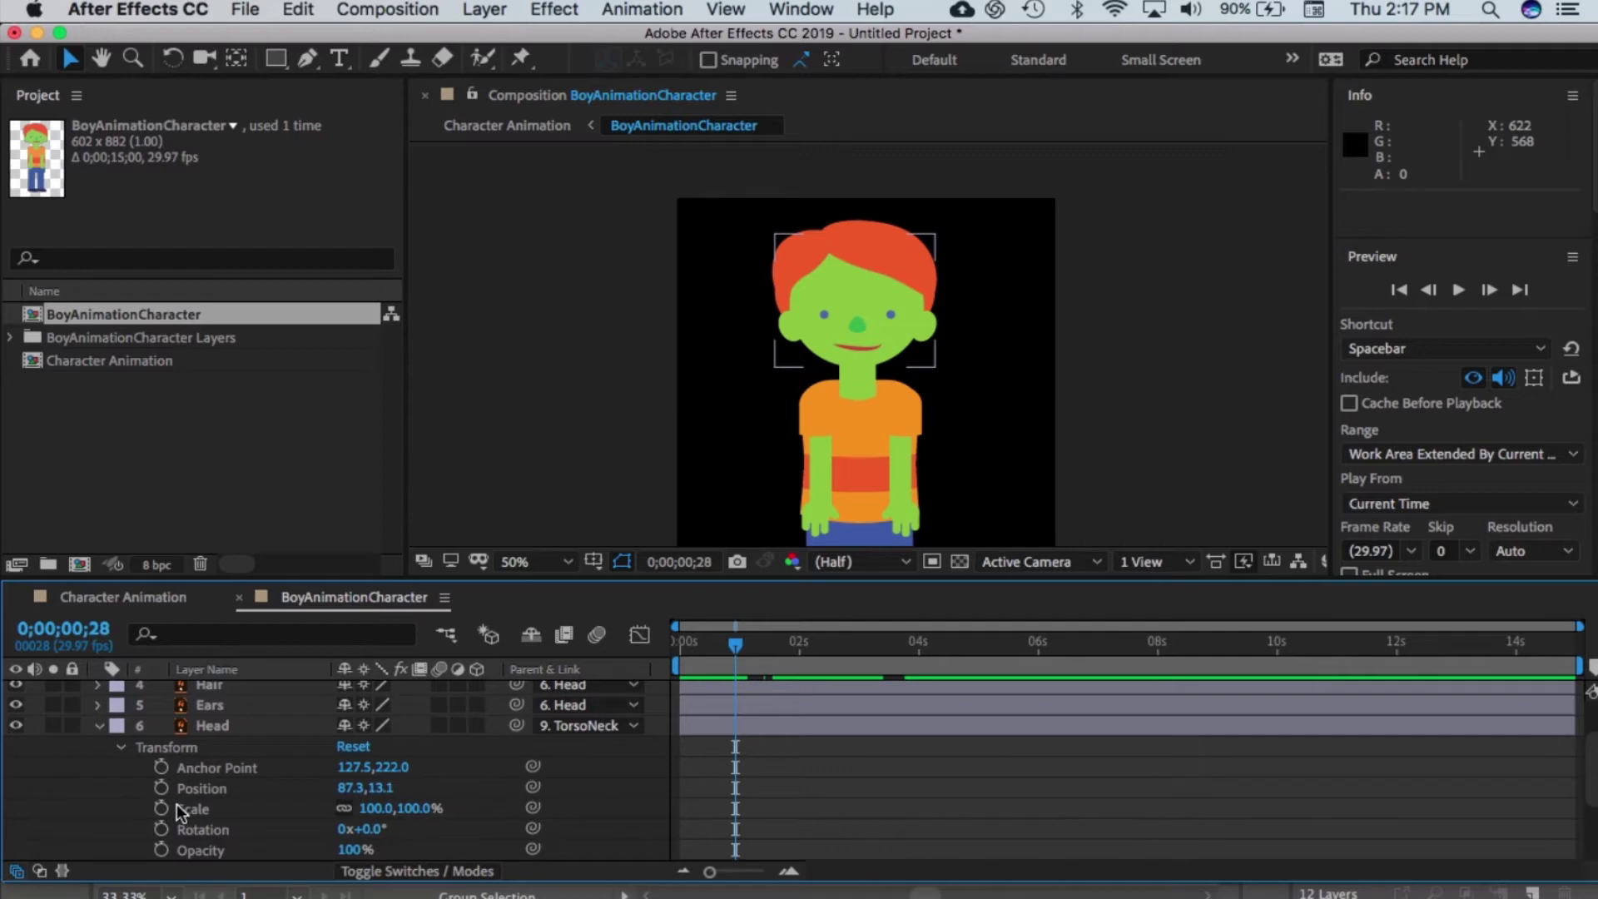
{"action": "left_click", "coordinate": [162, 829]}
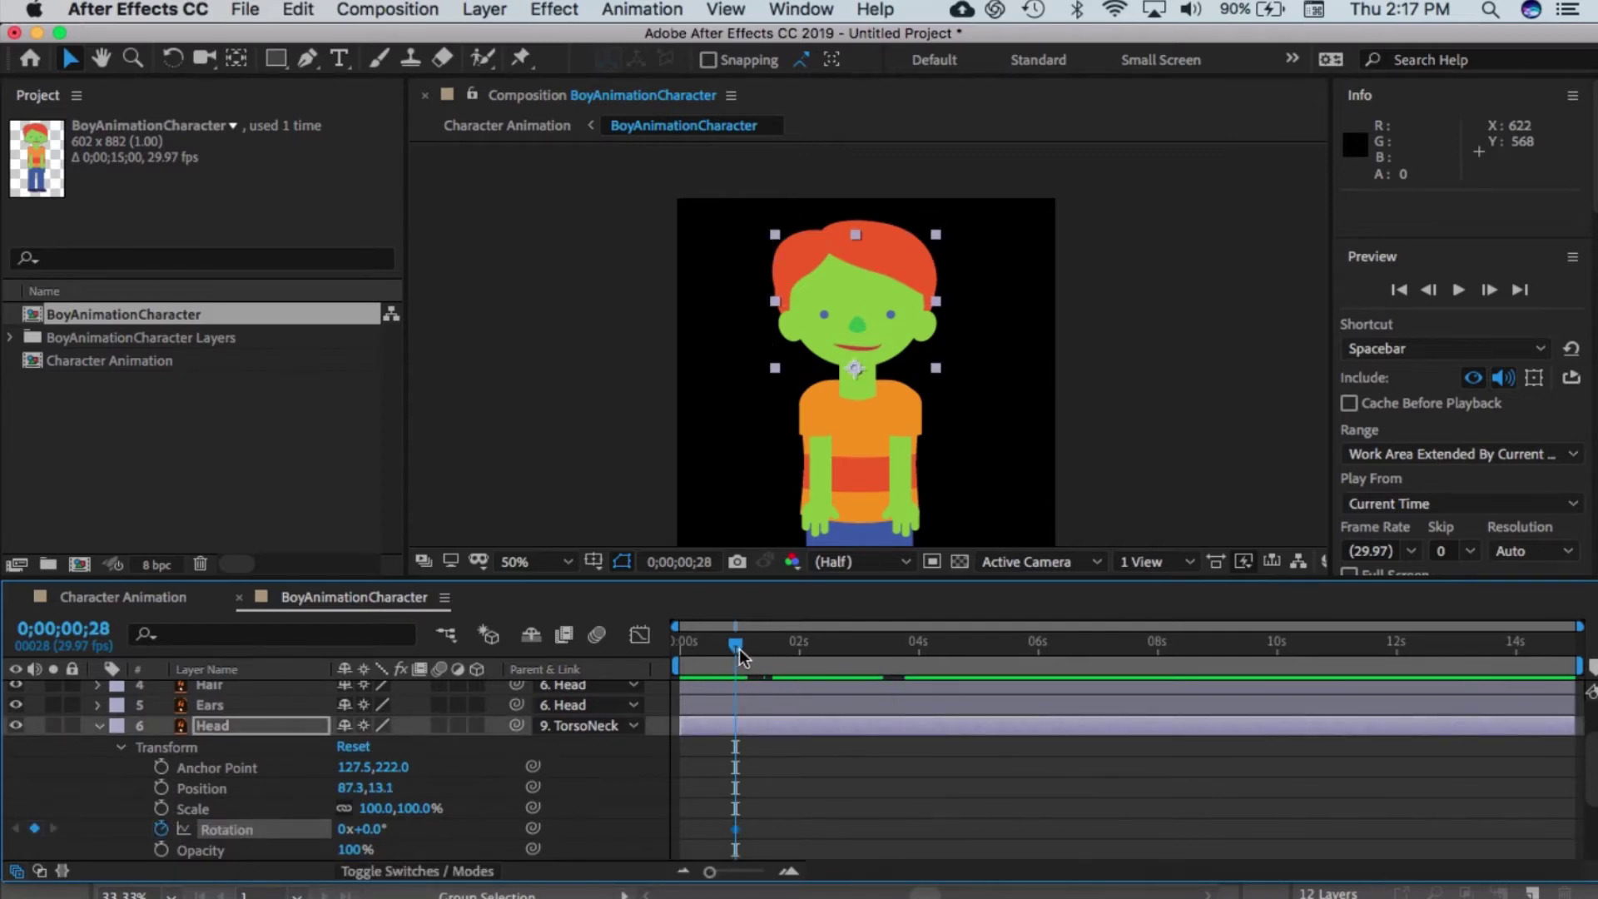
{"action": "left_click_drag", "start_coordinate": [739, 648], "coordinate": [762, 649]}
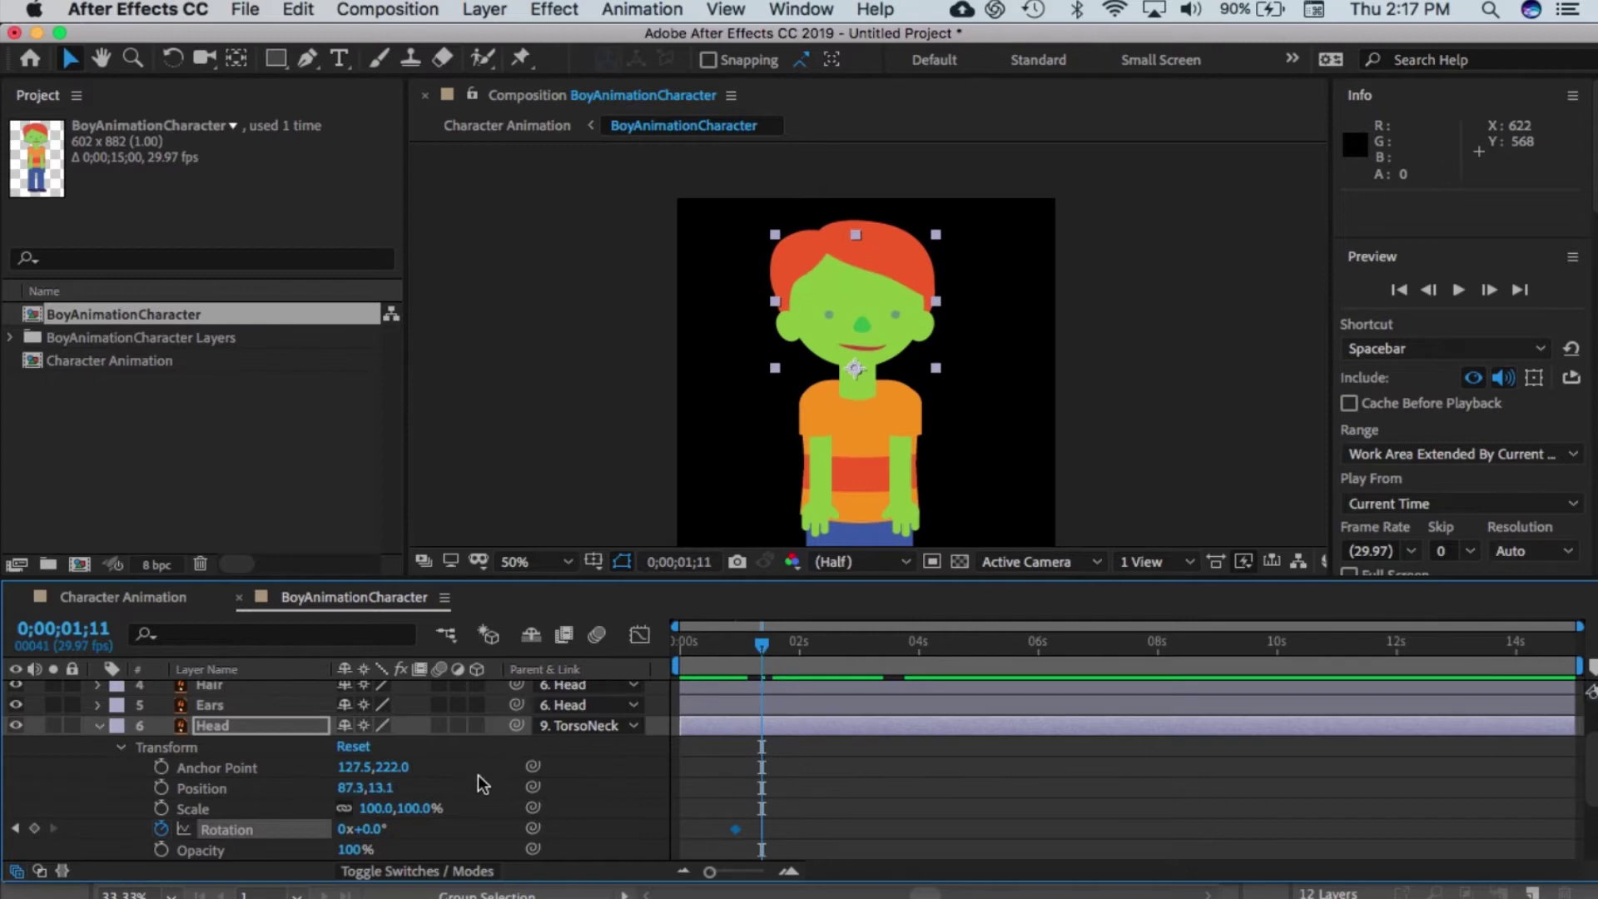
{"action": "left_click_drag", "start_coordinate": [376, 829], "coordinate": [388, 831]}
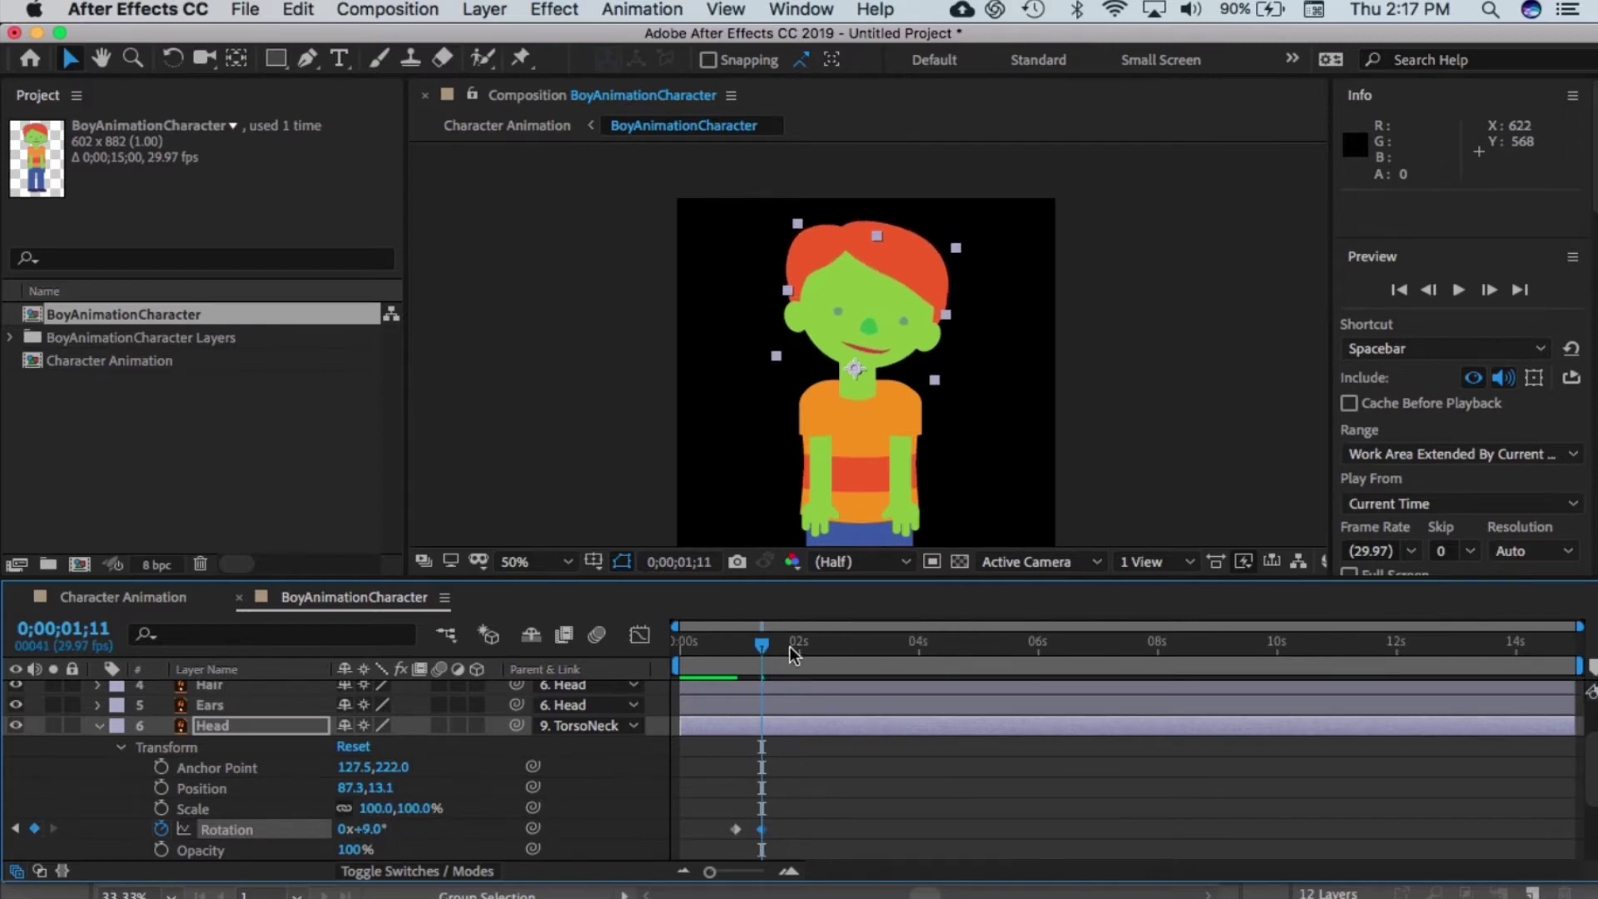
{"action": "mouse_move", "coordinate": [761, 642]}
{"action": "left_mouse_down"}
{"action": "mouse_move", "coordinate": [726, 658]}
{"action": "mouse_move", "coordinate": [789, 654]}
{"action": "mouse_move", "coordinate": [757, 659]}
{"action": "mouse_move", "coordinate": [774, 658]}
{"action": "left_mouse_up"}
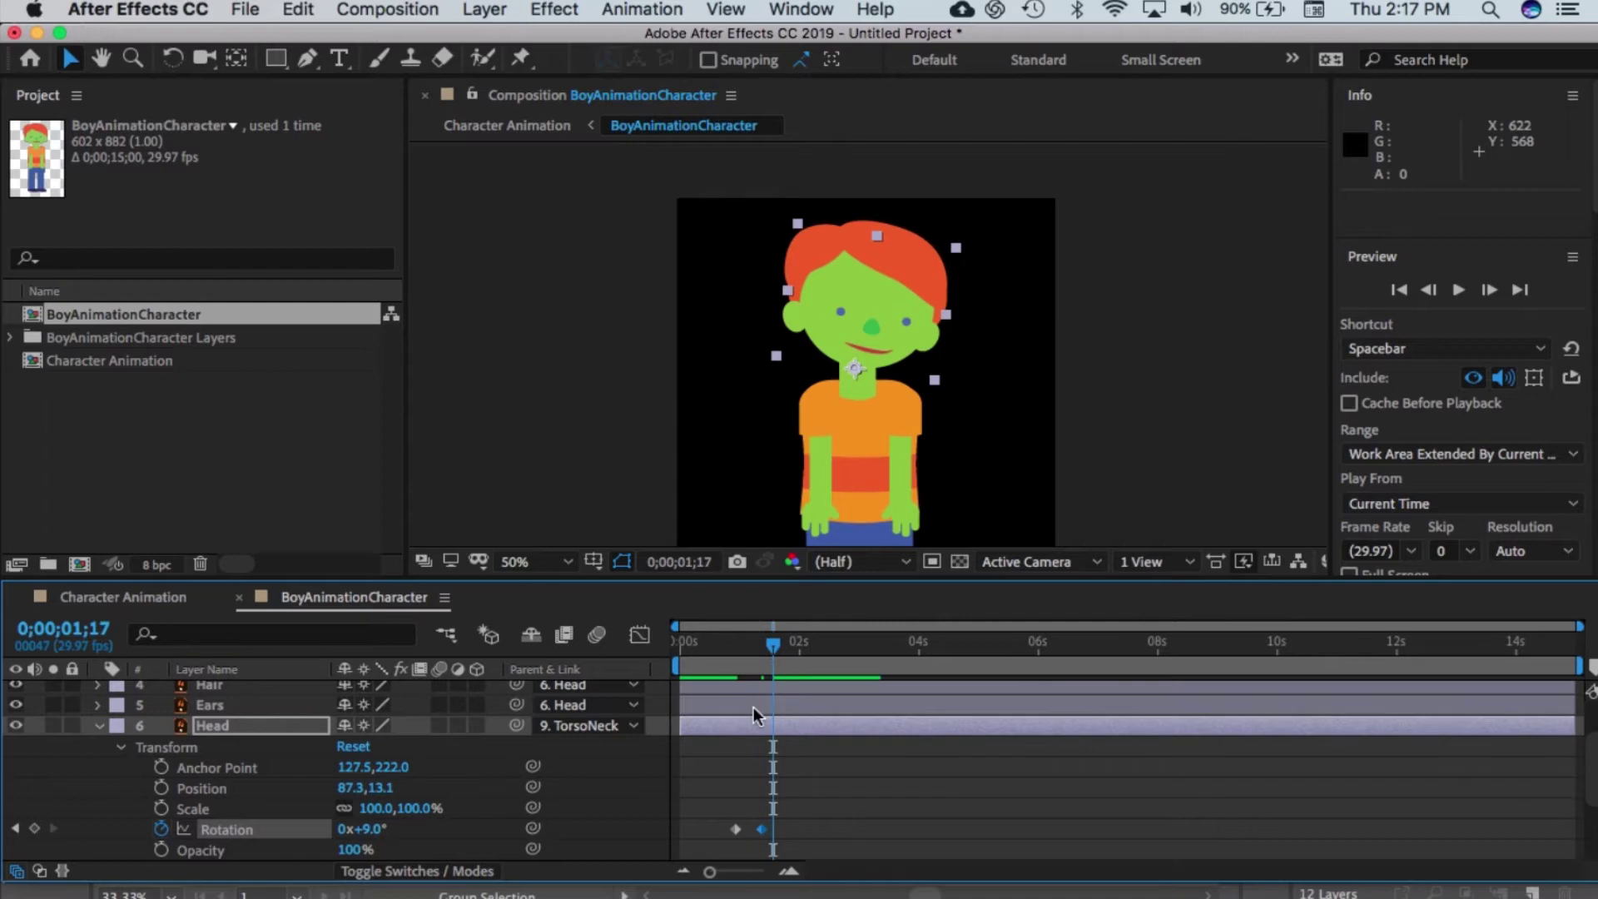
{"action": "left_click_drag", "start_coordinate": [759, 834], "coordinate": [766, 832]}
Step: Hold the tilt with a keyframe near 3;22, then swing the head to -5° at 4;08
{"action": "left_click_drag", "start_coordinate": [775, 643], "coordinate": [858, 667]}
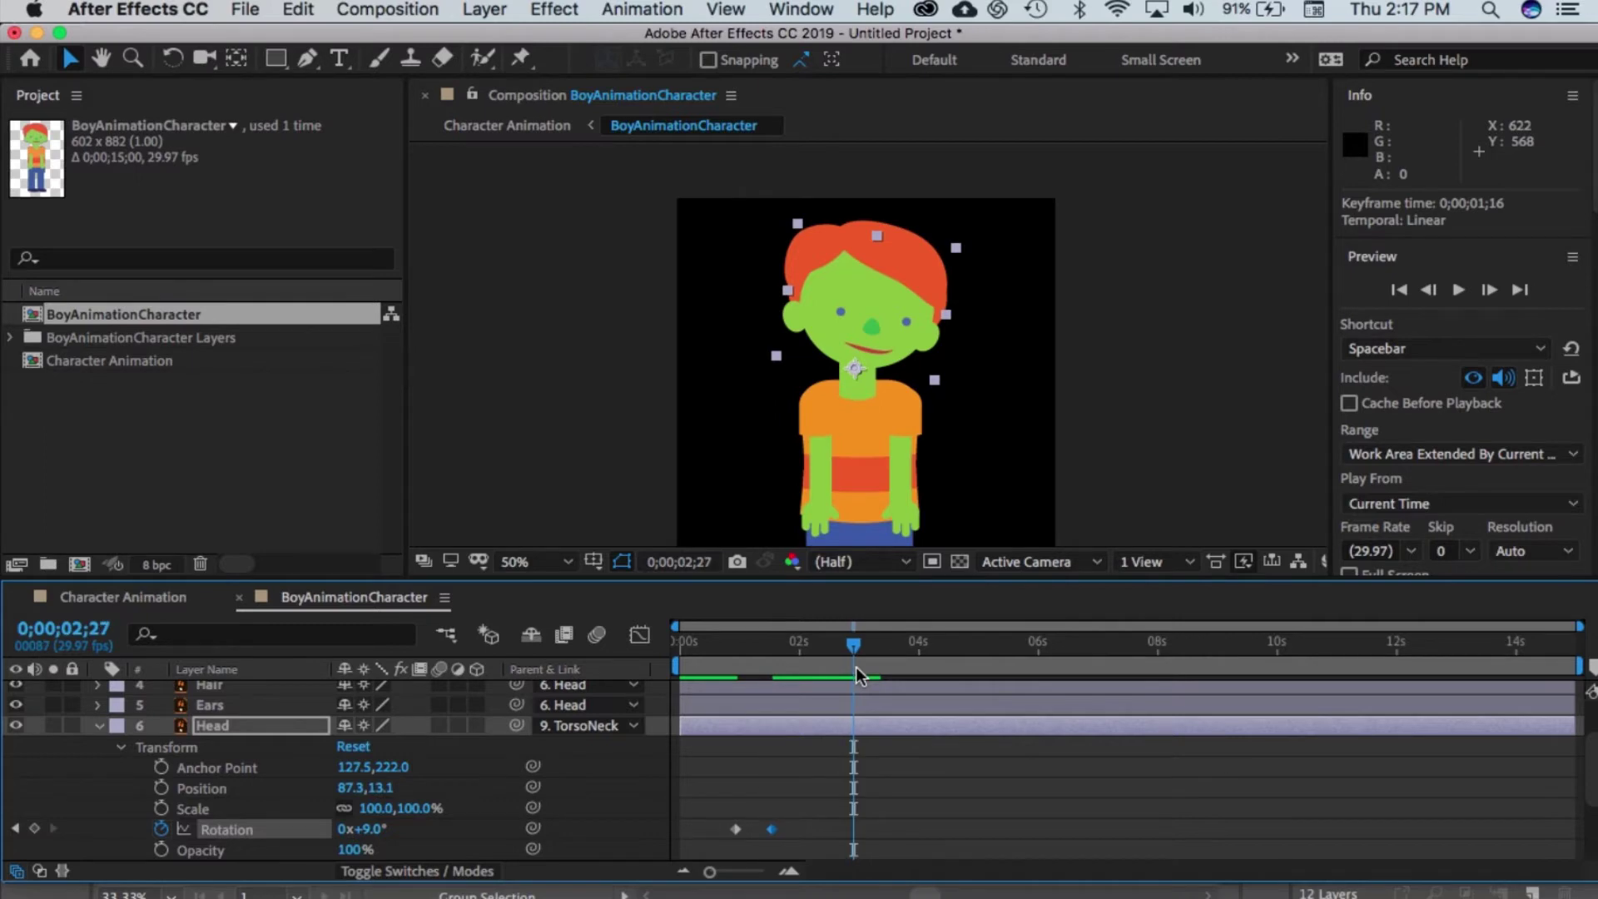
{"action": "left_click", "coordinate": [34, 828]}
{"action": "left_click_drag", "start_coordinate": [853, 829], "coordinate": [896, 830]}
{"action": "left_click_drag", "start_coordinate": [856, 646], "coordinate": [910, 656]}
{"action": "left_click_drag", "start_coordinate": [897, 830], "coordinate": [904, 831]}
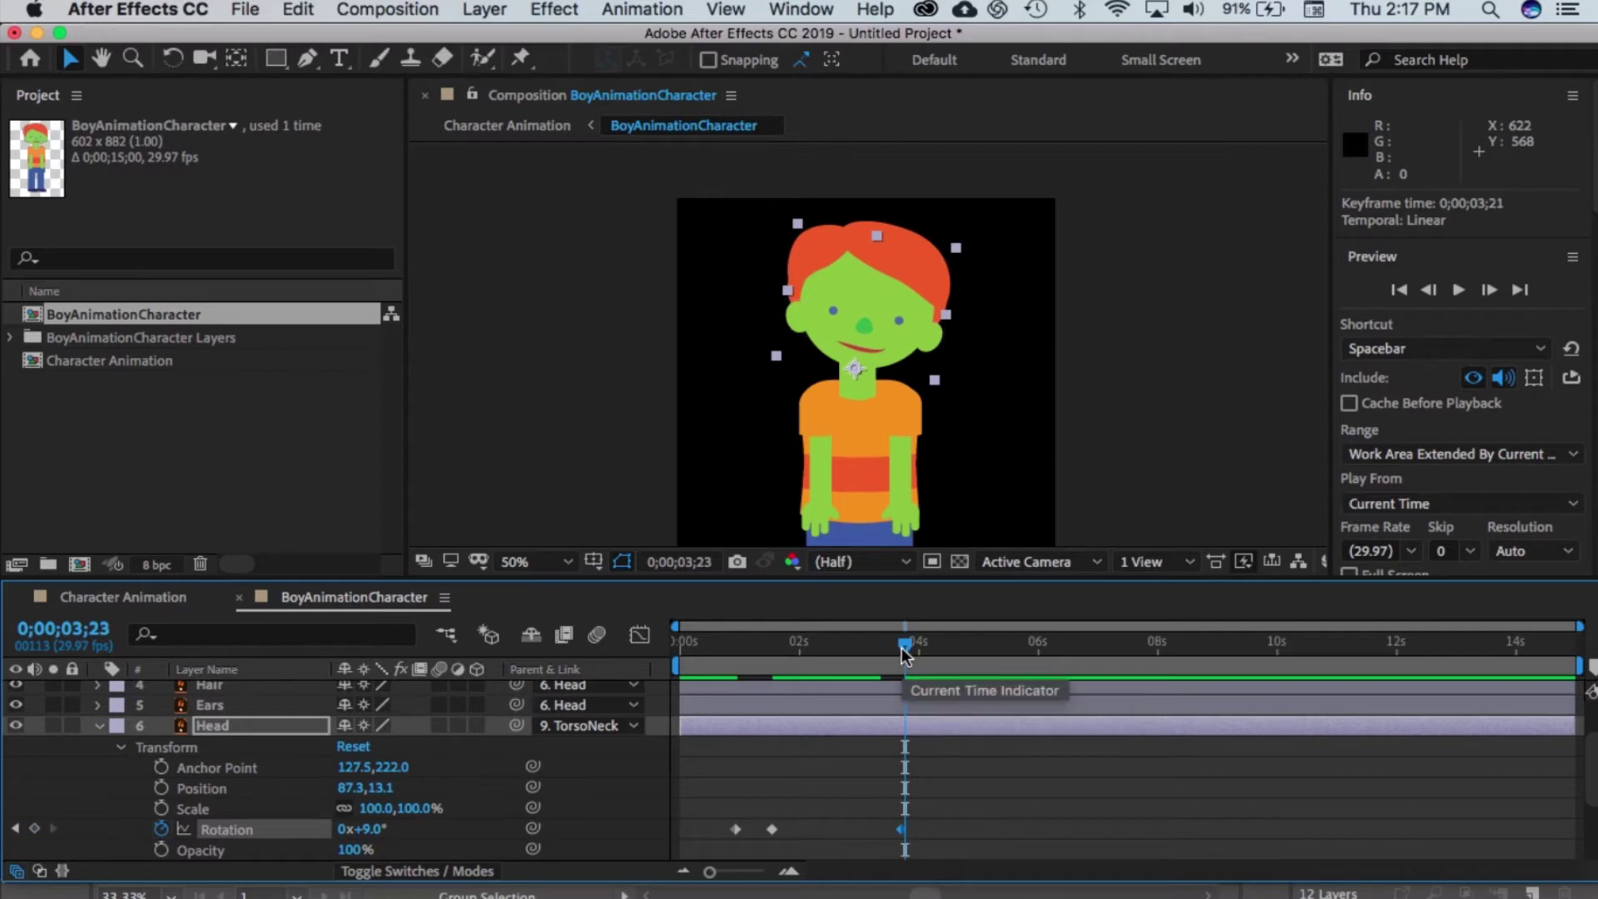
{"action": "left_click_drag", "start_coordinate": [902, 647], "coordinate": [933, 649]}
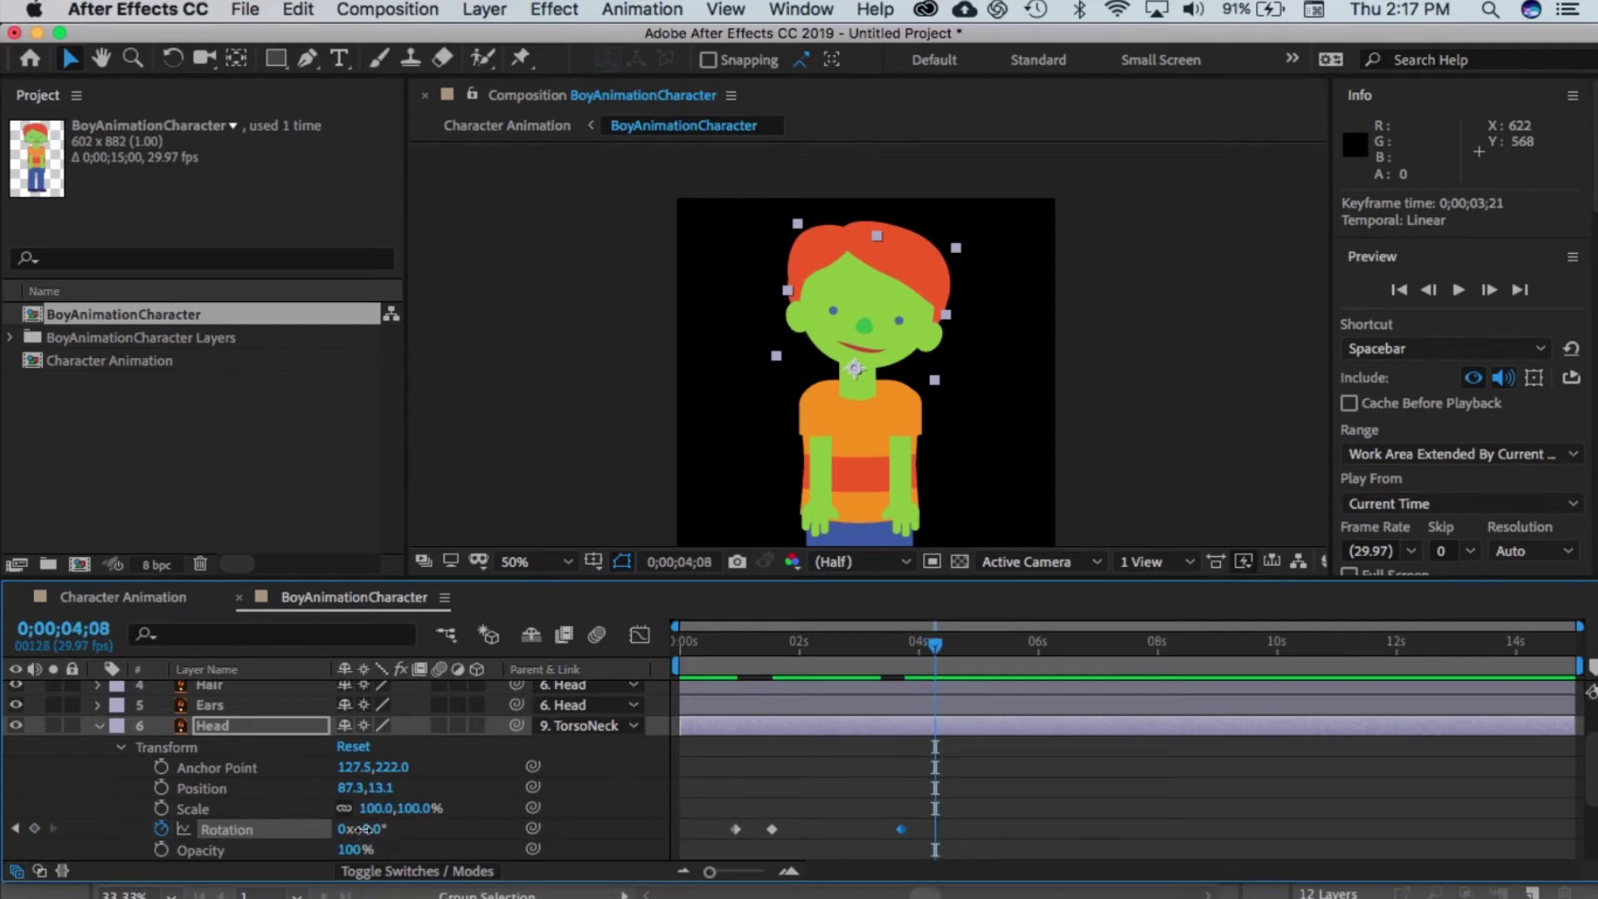
{"action": "left_click_drag", "start_coordinate": [363, 829], "coordinate": [356, 834]}
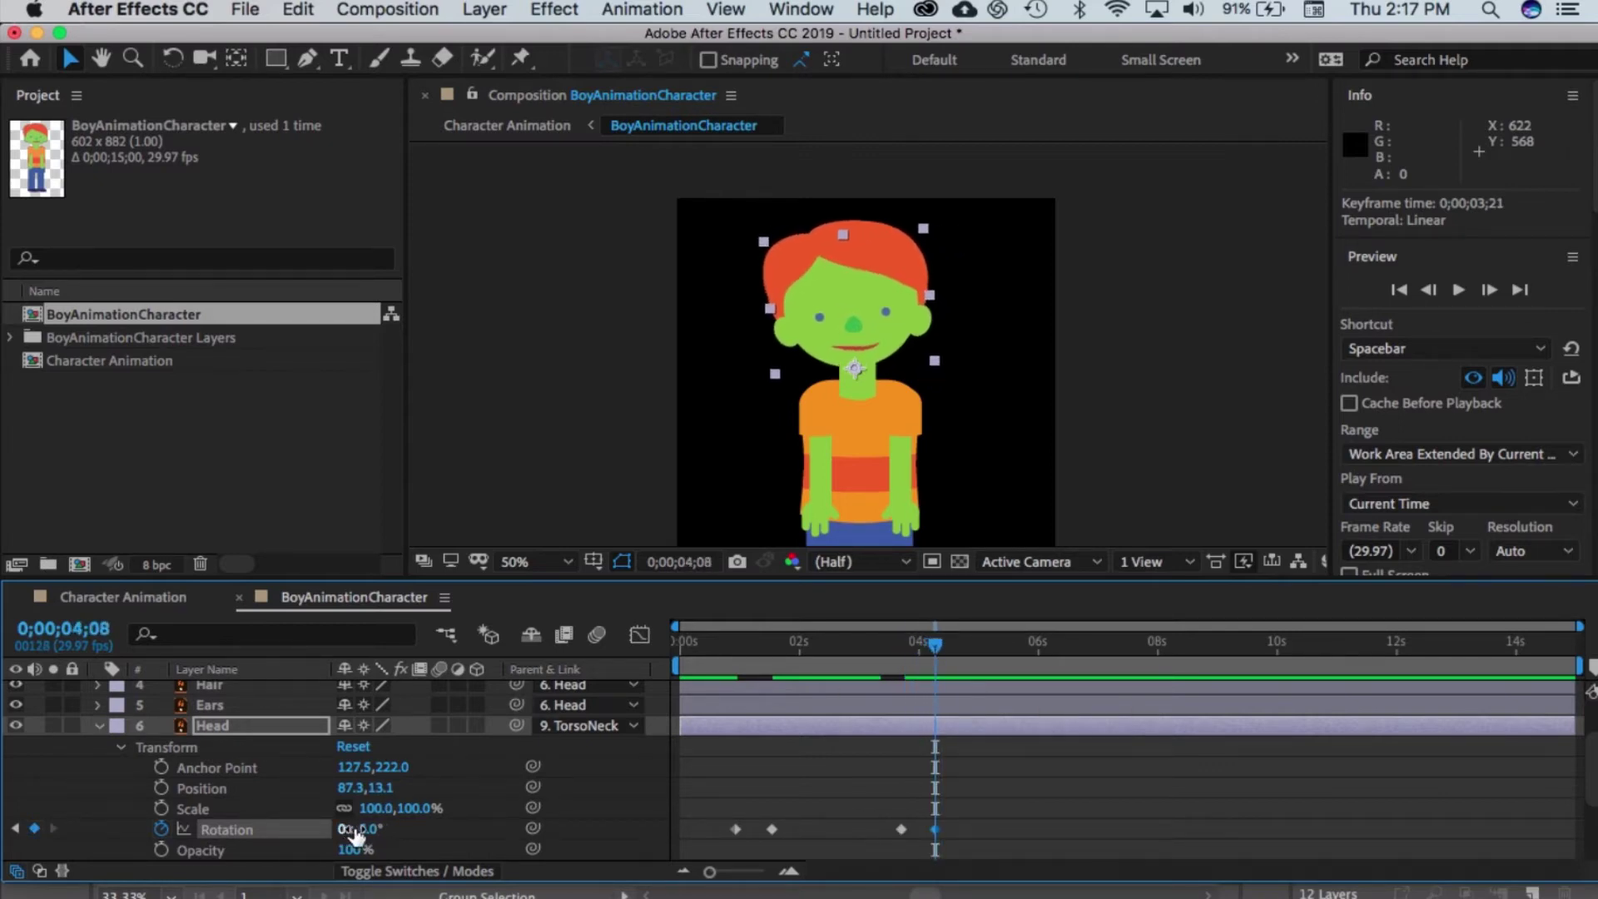
{"action": "left_click_drag", "start_coordinate": [937, 649], "coordinate": [941, 713]}
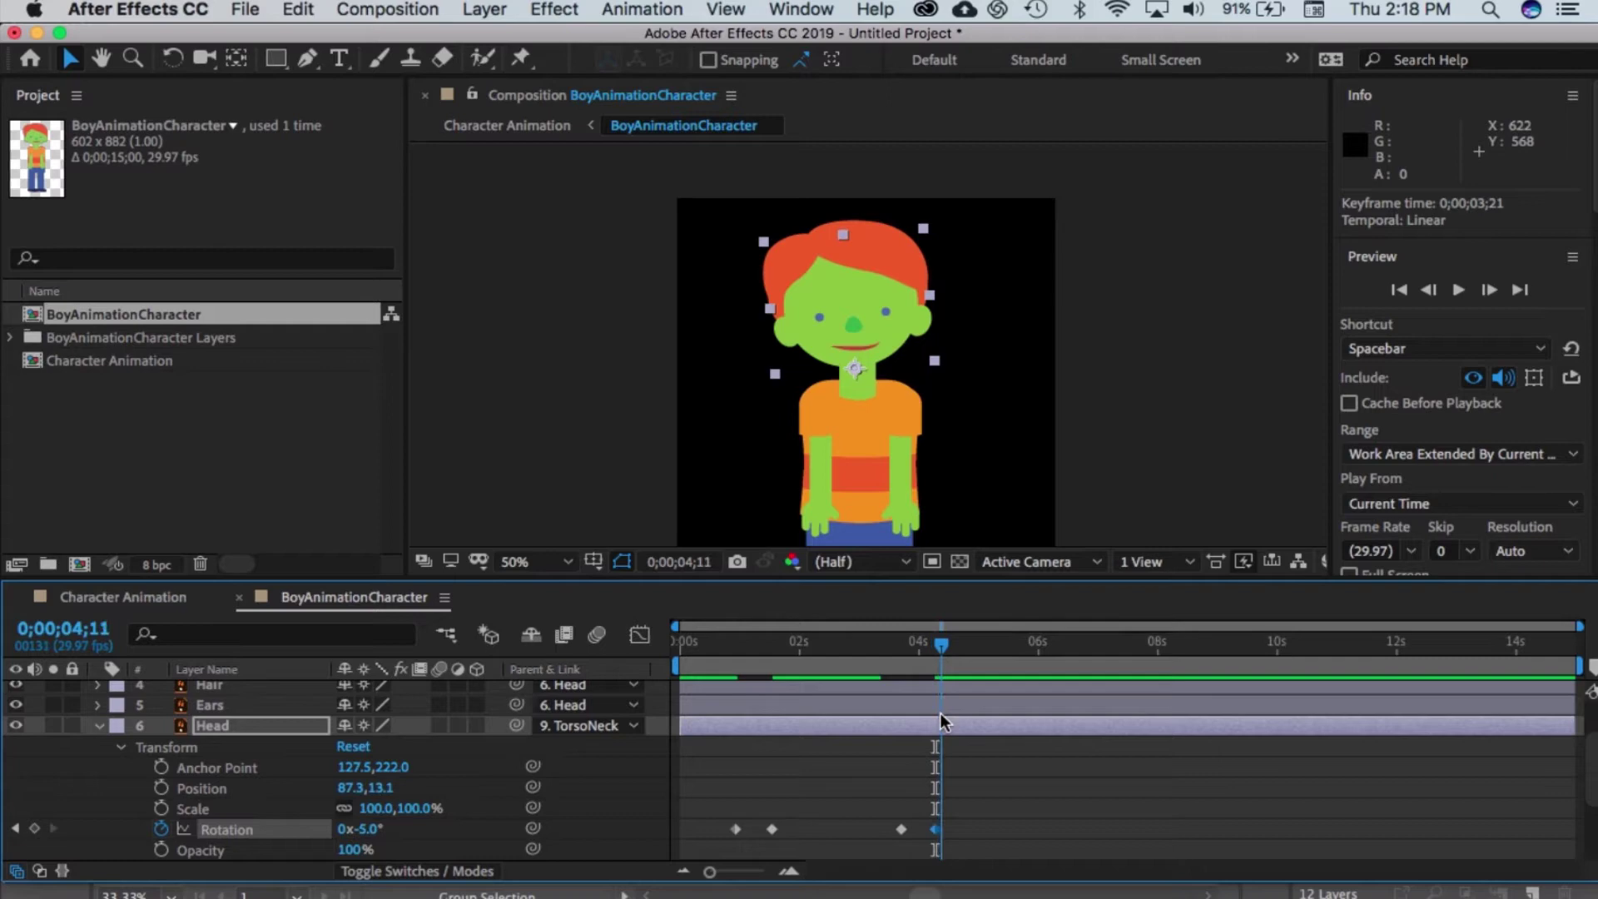
Step: Keyframe TorsoNeck Rotation at 4;09 and lean the torso 5° at 2;21
{"action": "key", "text": "u"}
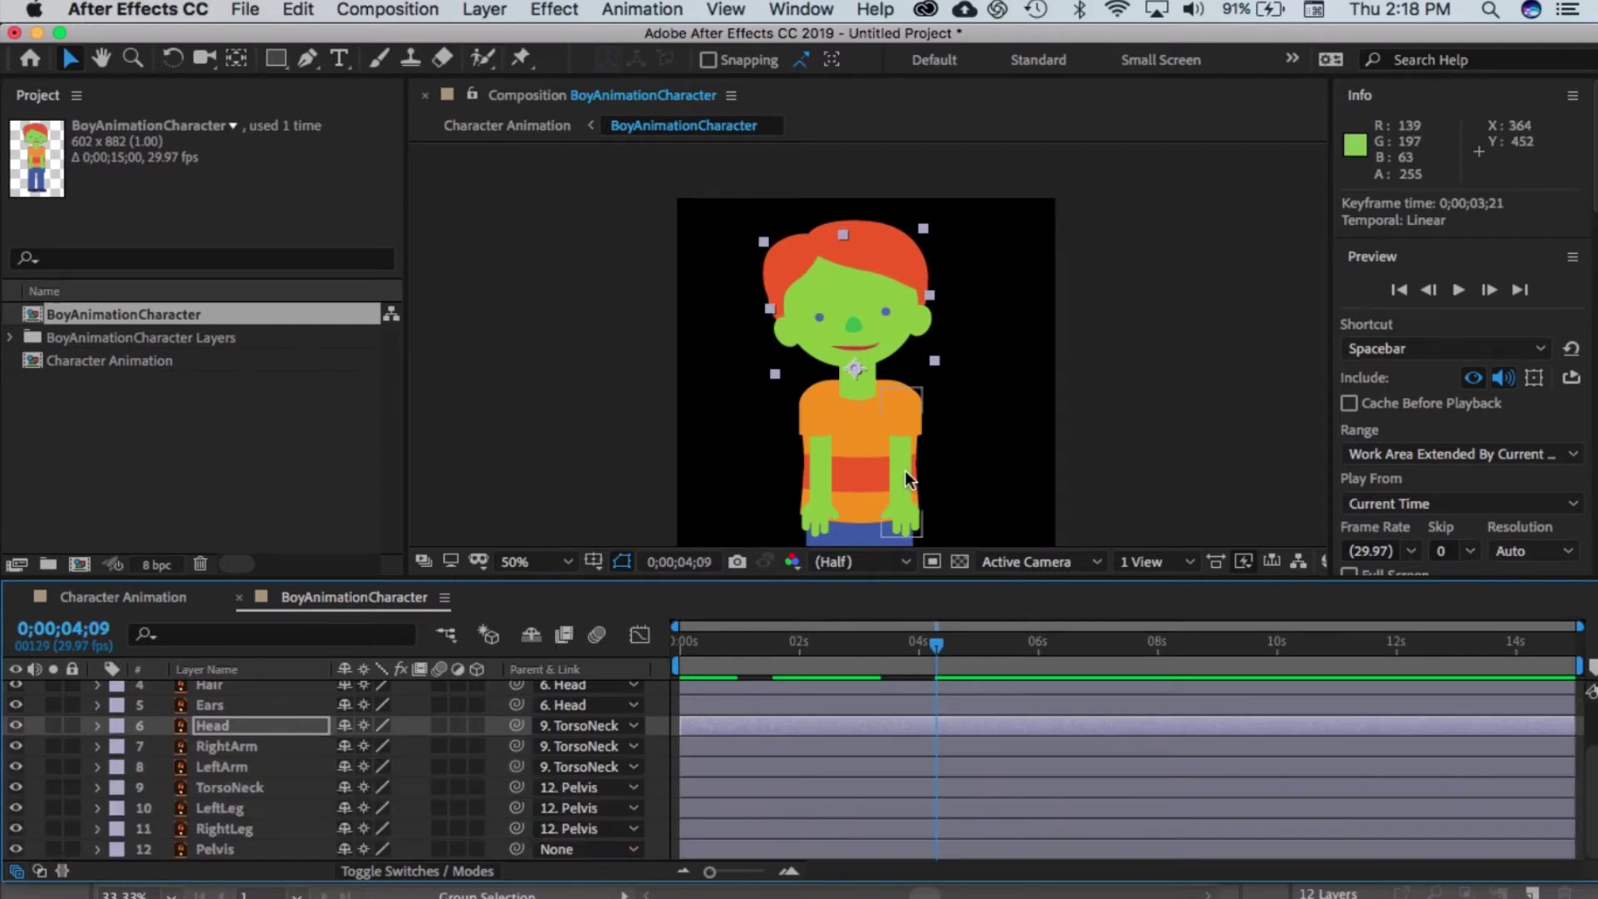
{"action": "scroll", "coordinate": [905, 471], "scroll_direction": "down", "scroll_amount": 2}
{"action": "left_click", "coordinate": [910, 787]}
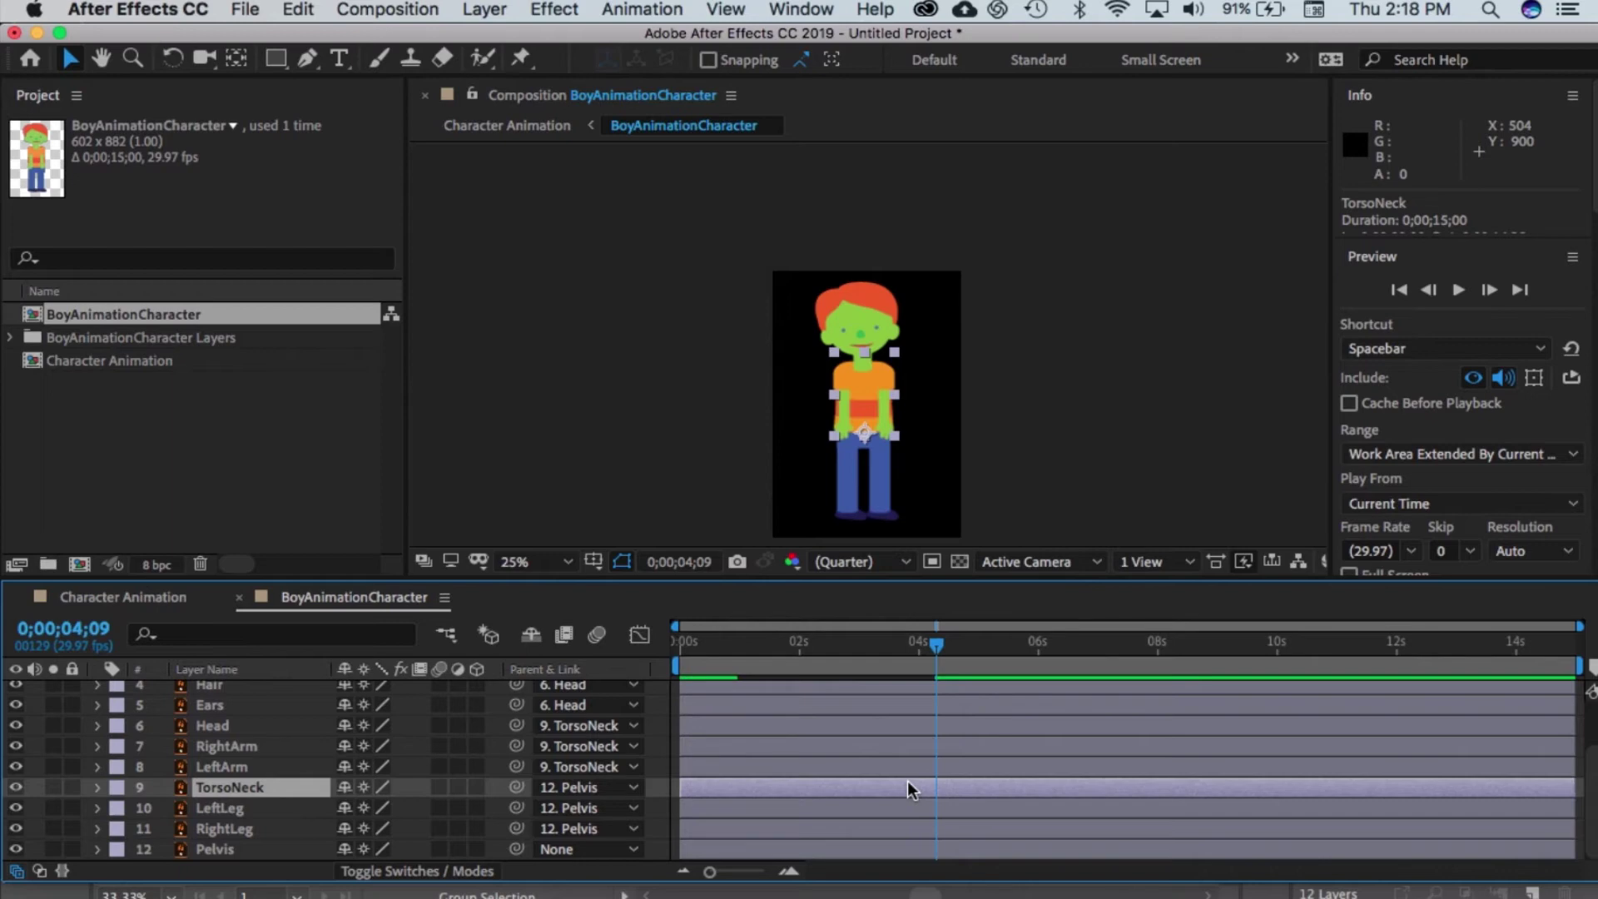
{"action": "left_click", "coordinate": [96, 788]}
{"action": "left_click", "coordinate": [121, 809]}
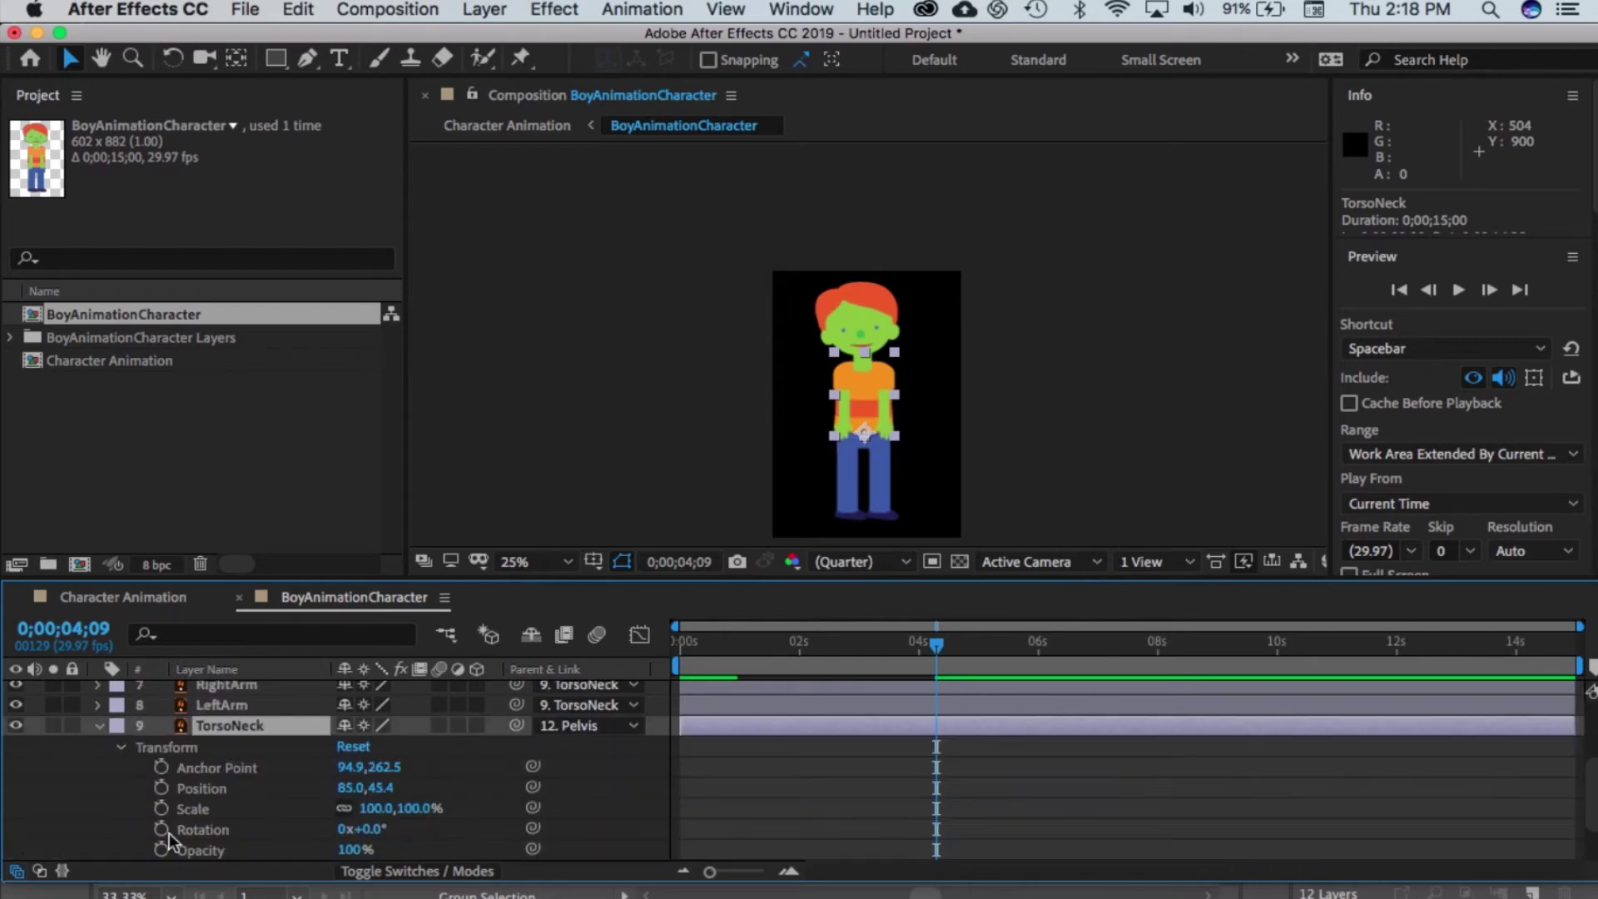
{"action": "left_click", "coordinate": [161, 829]}
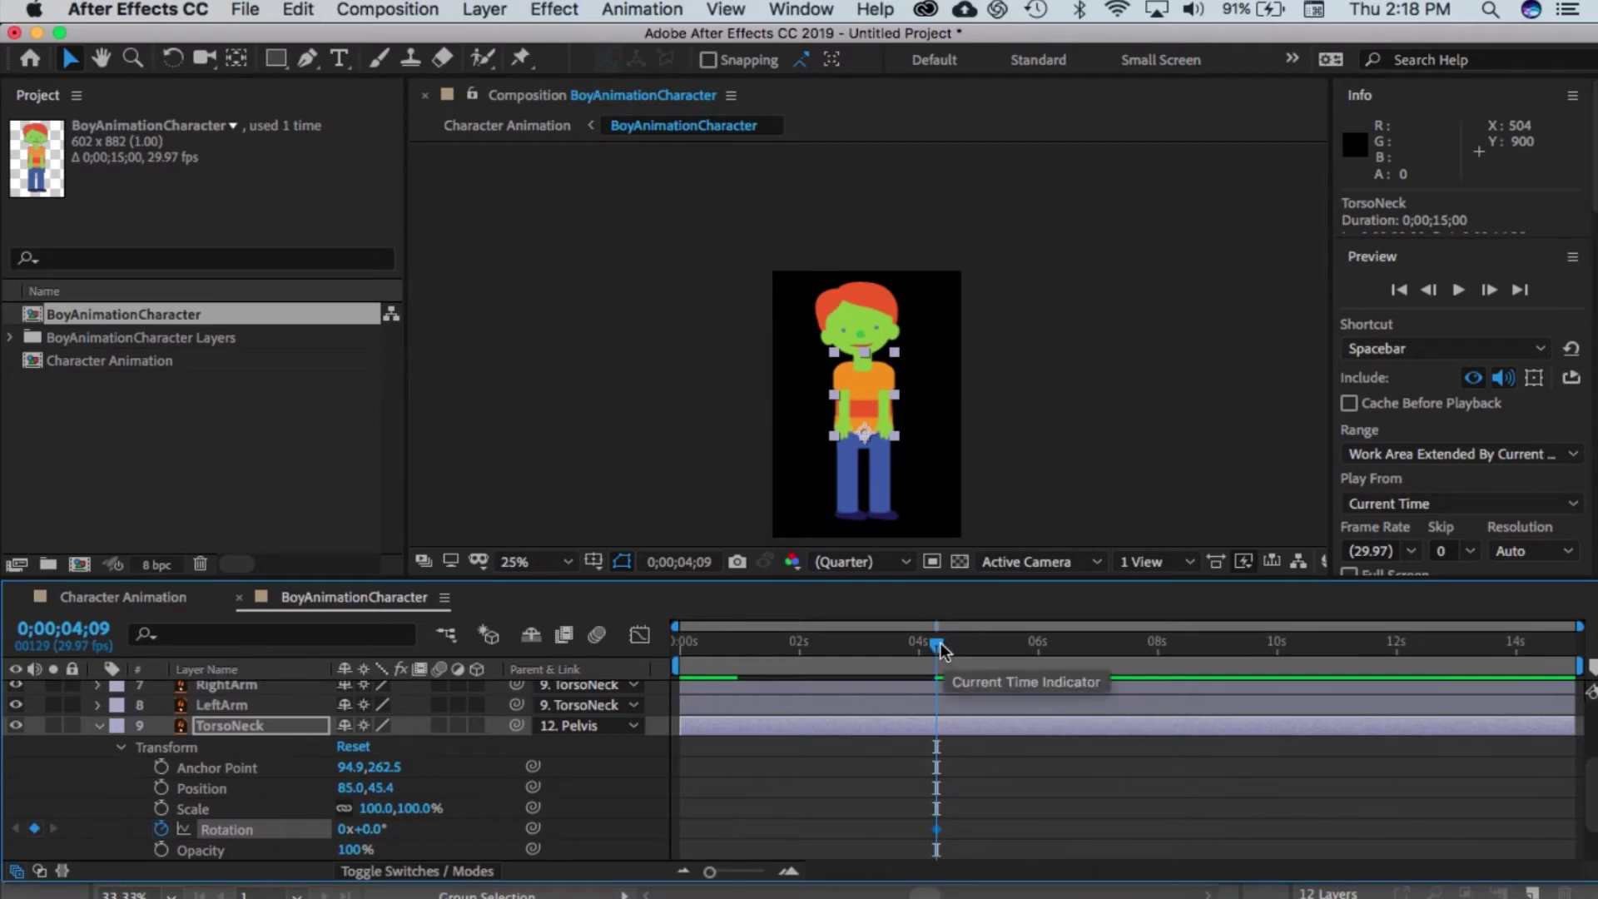
{"action": "left_click_drag", "start_coordinate": [943, 651], "coordinate": [848, 652]}
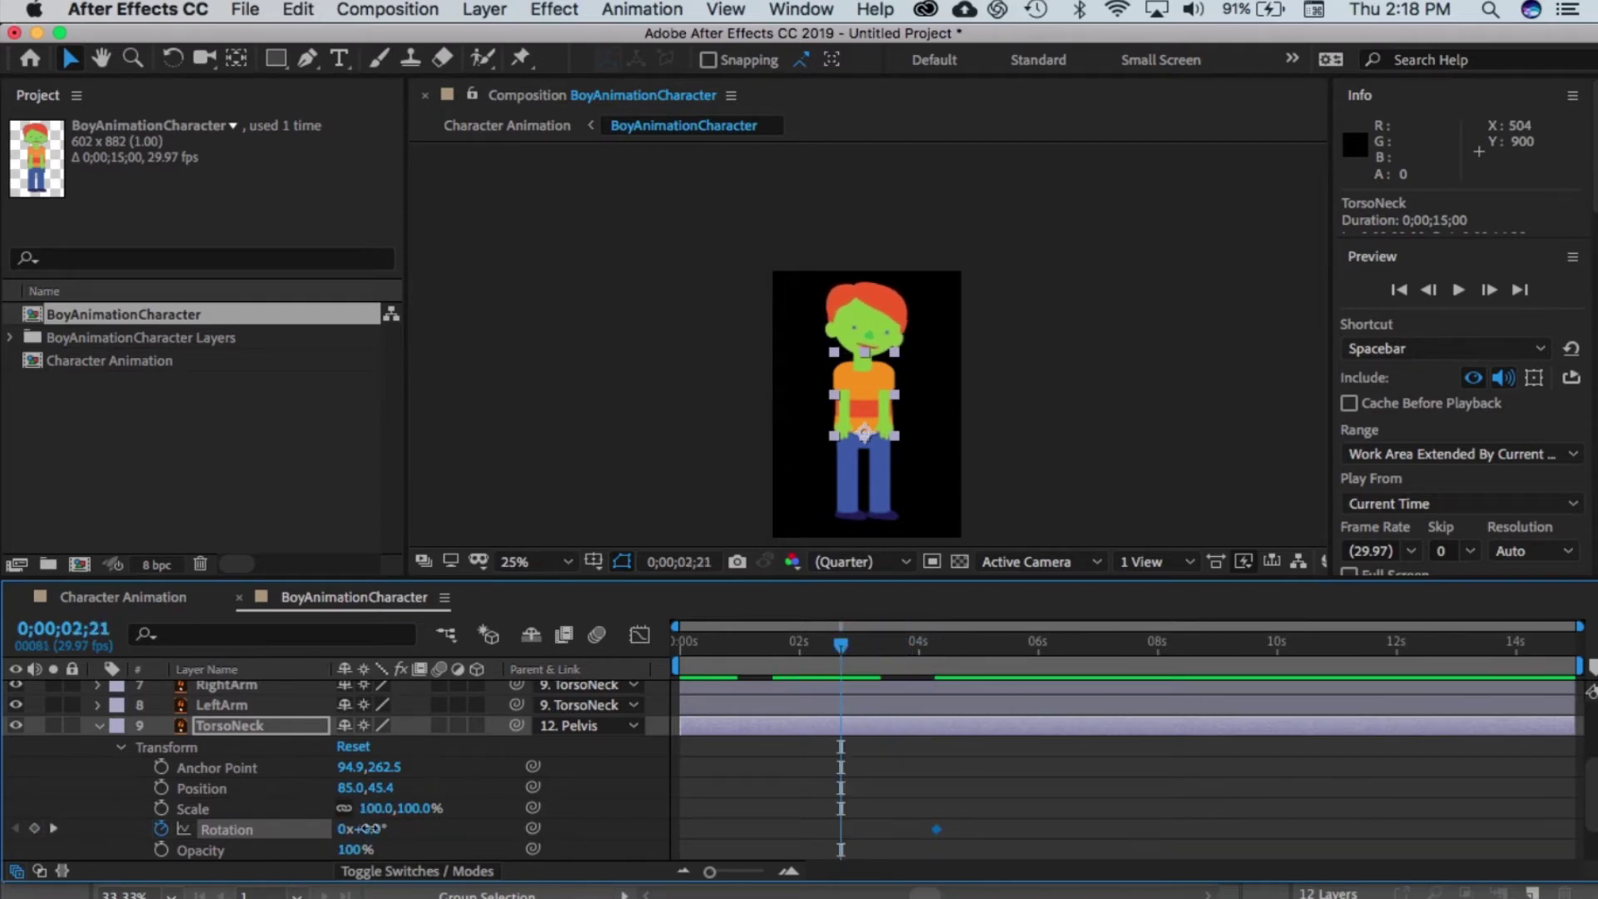
{"action": "left_click_drag", "start_coordinate": [356, 829], "coordinate": [361, 828]}
{"action": "left_click_drag", "start_coordinate": [841, 683], "coordinate": [936, 717]}
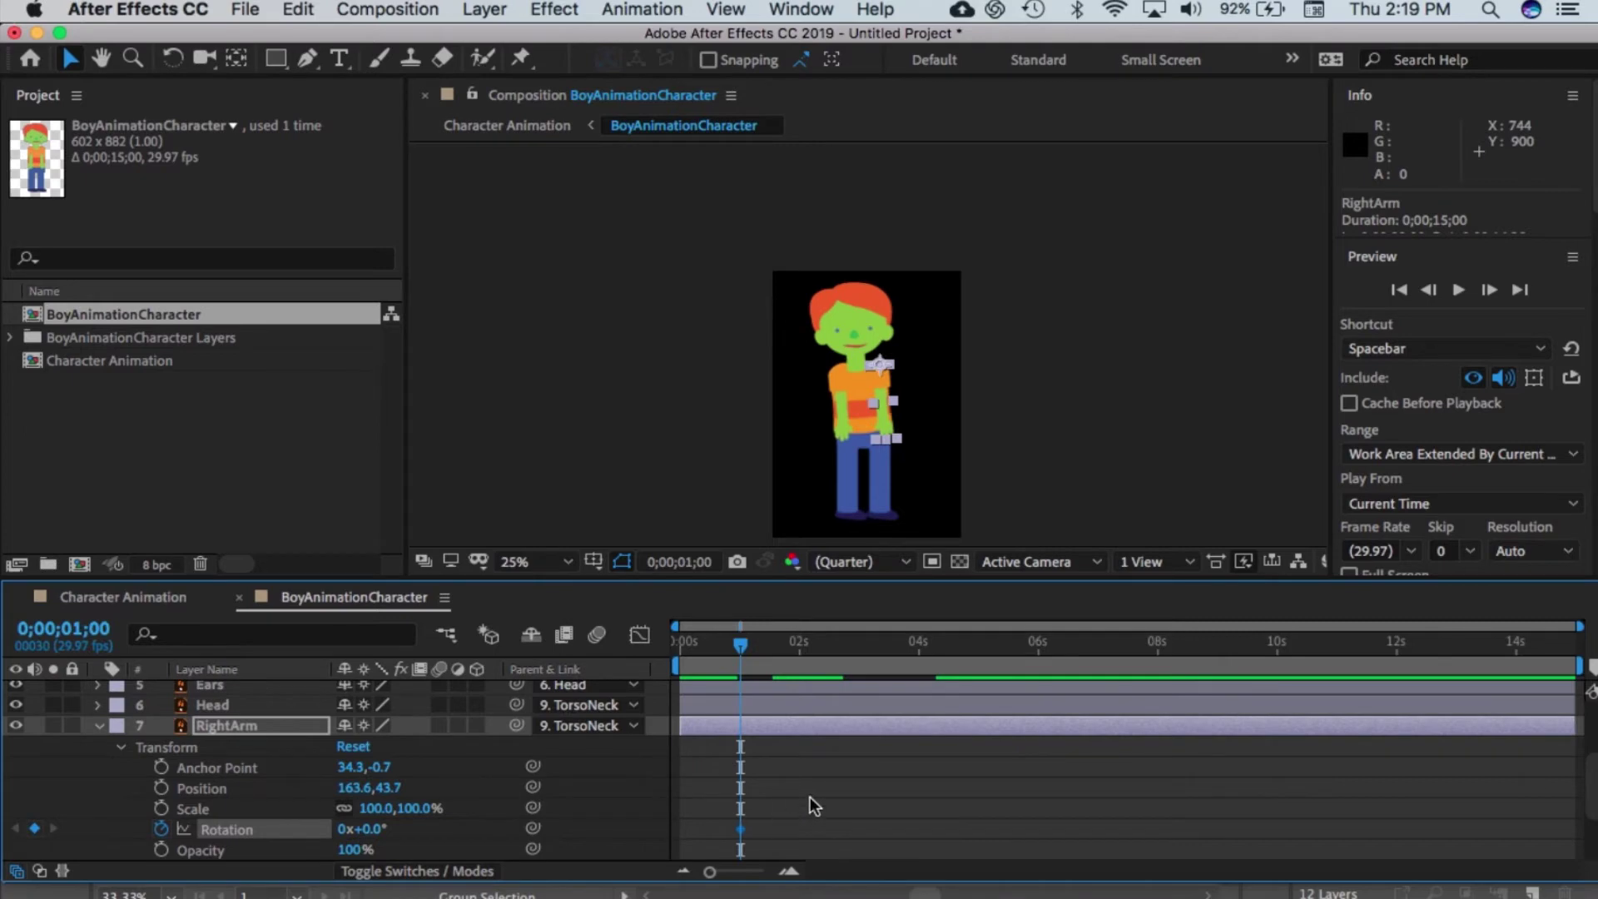
{"action": "scroll", "coordinate": [811, 794], "scroll_direction": "down", "scroll_amount": 4}
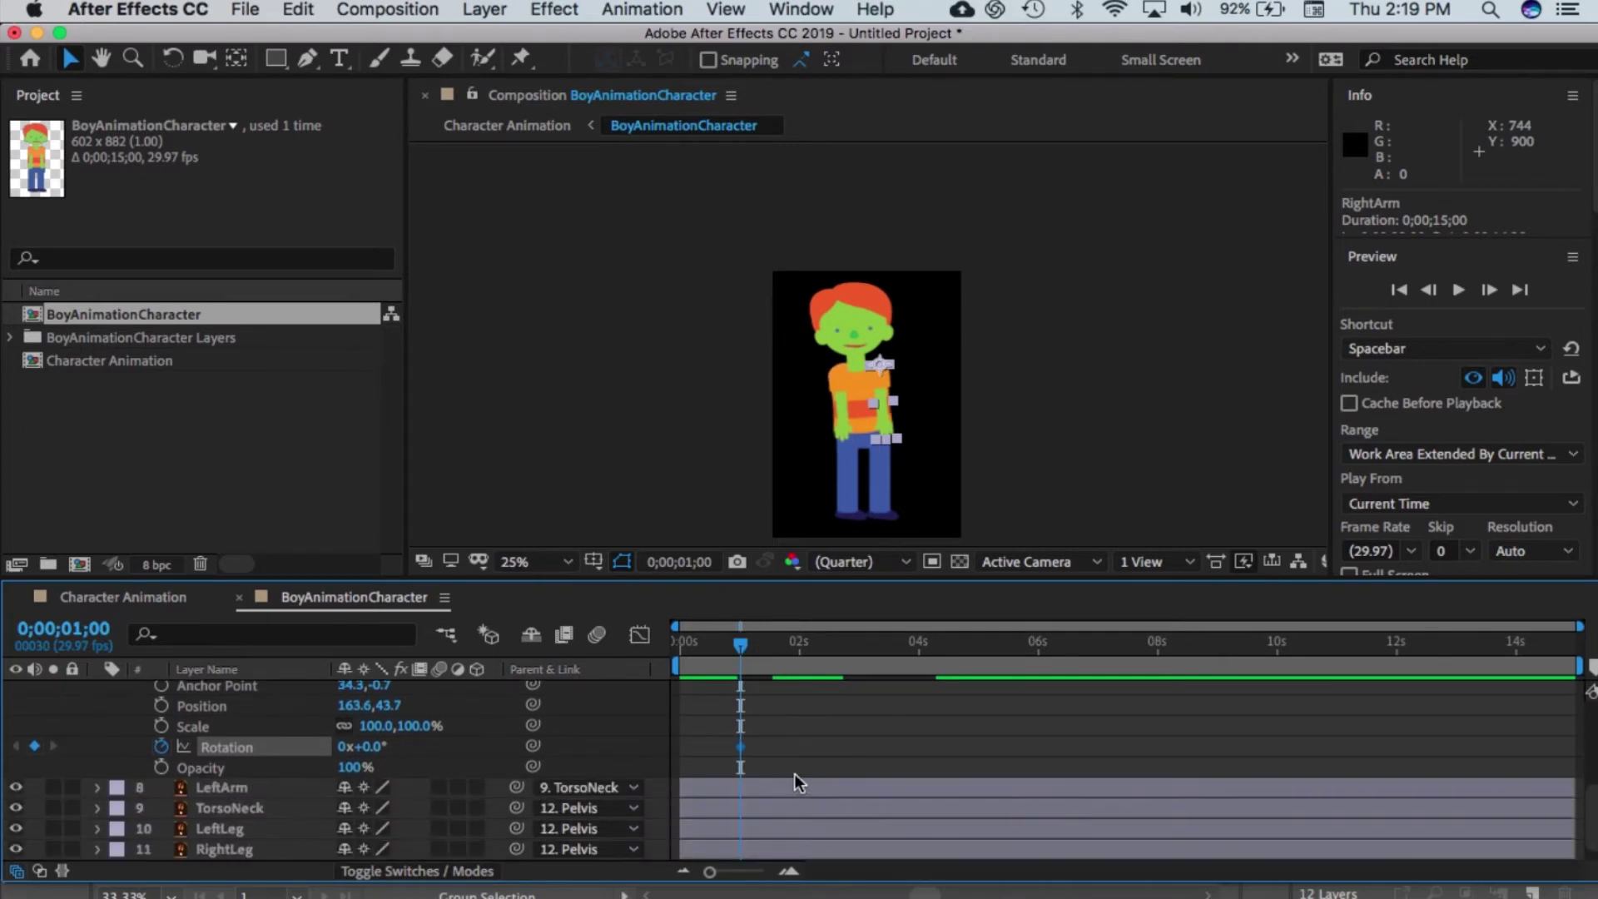
Step: At 1;11, swing LeftArm outward and rotate the layer above it the opposite way
{"action": "left_click", "coordinate": [785, 785]}
{"action": "key", "text": "r"}
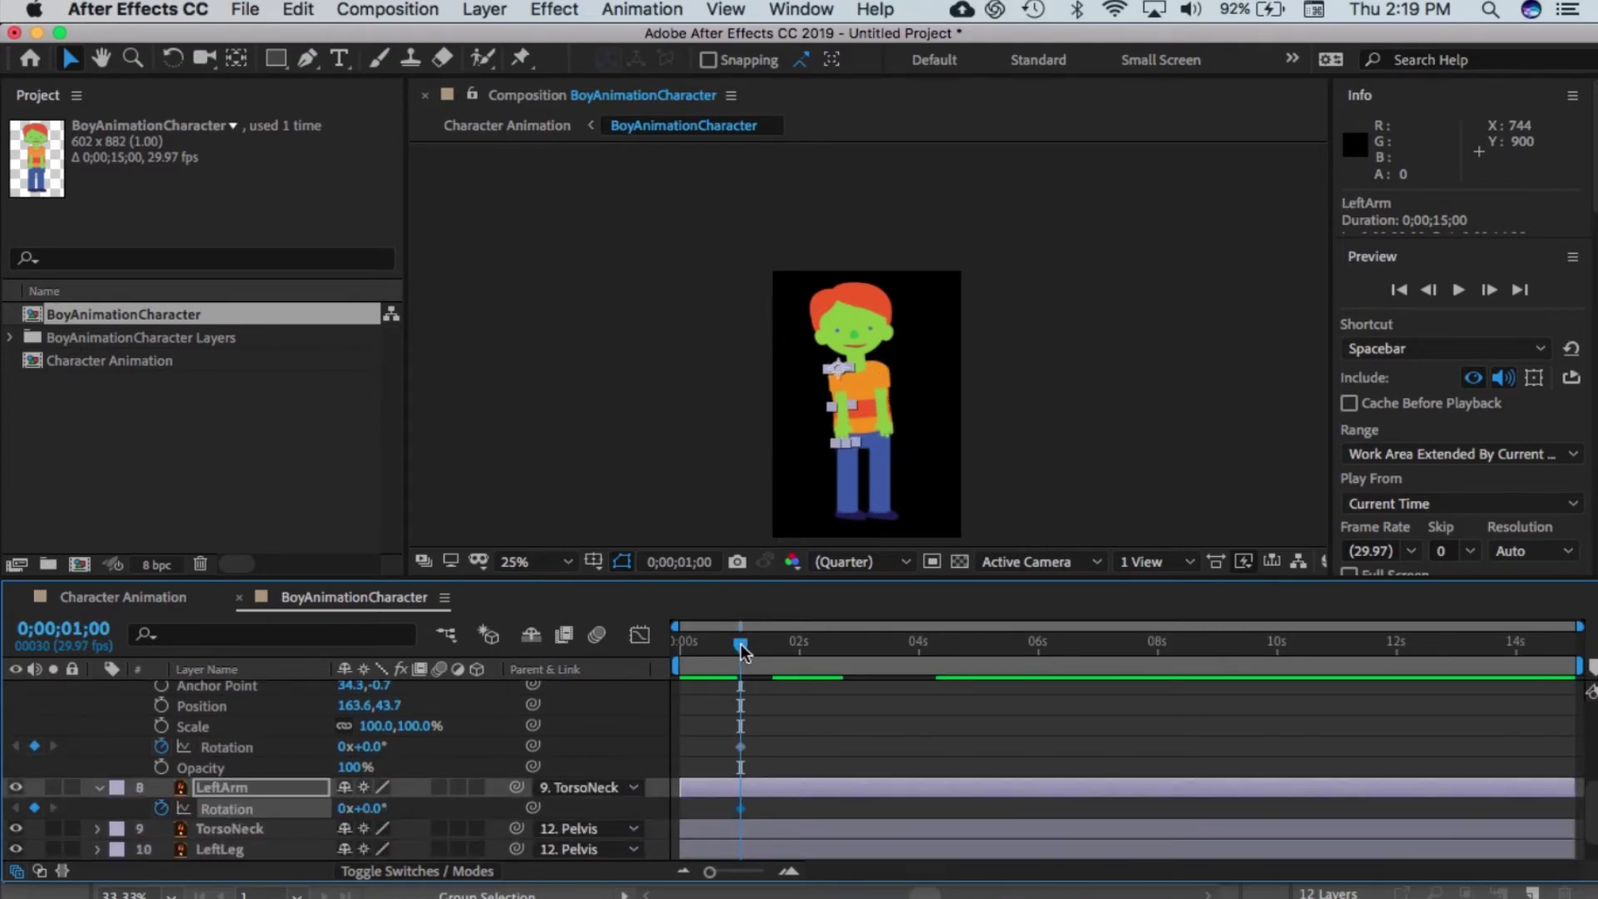
{"action": "left_click_drag", "start_coordinate": [740, 642], "coordinate": [782, 646]}
{"action": "left_click", "coordinate": [799, 807]}
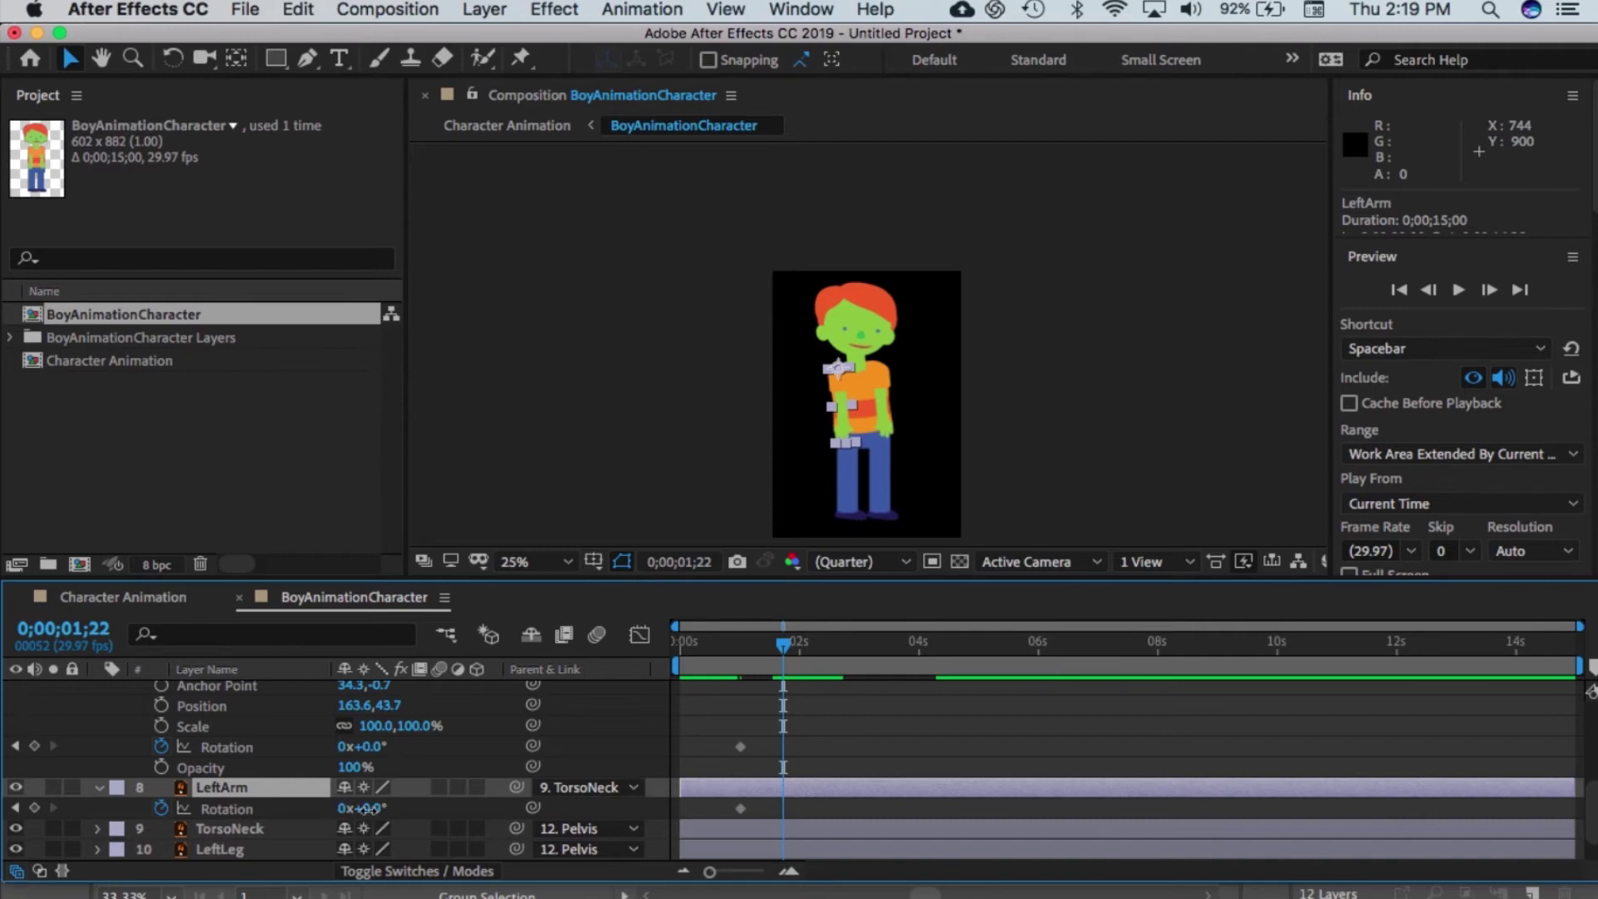
{"action": "left_click_drag", "start_coordinate": [353, 809], "coordinate": [395, 810]}
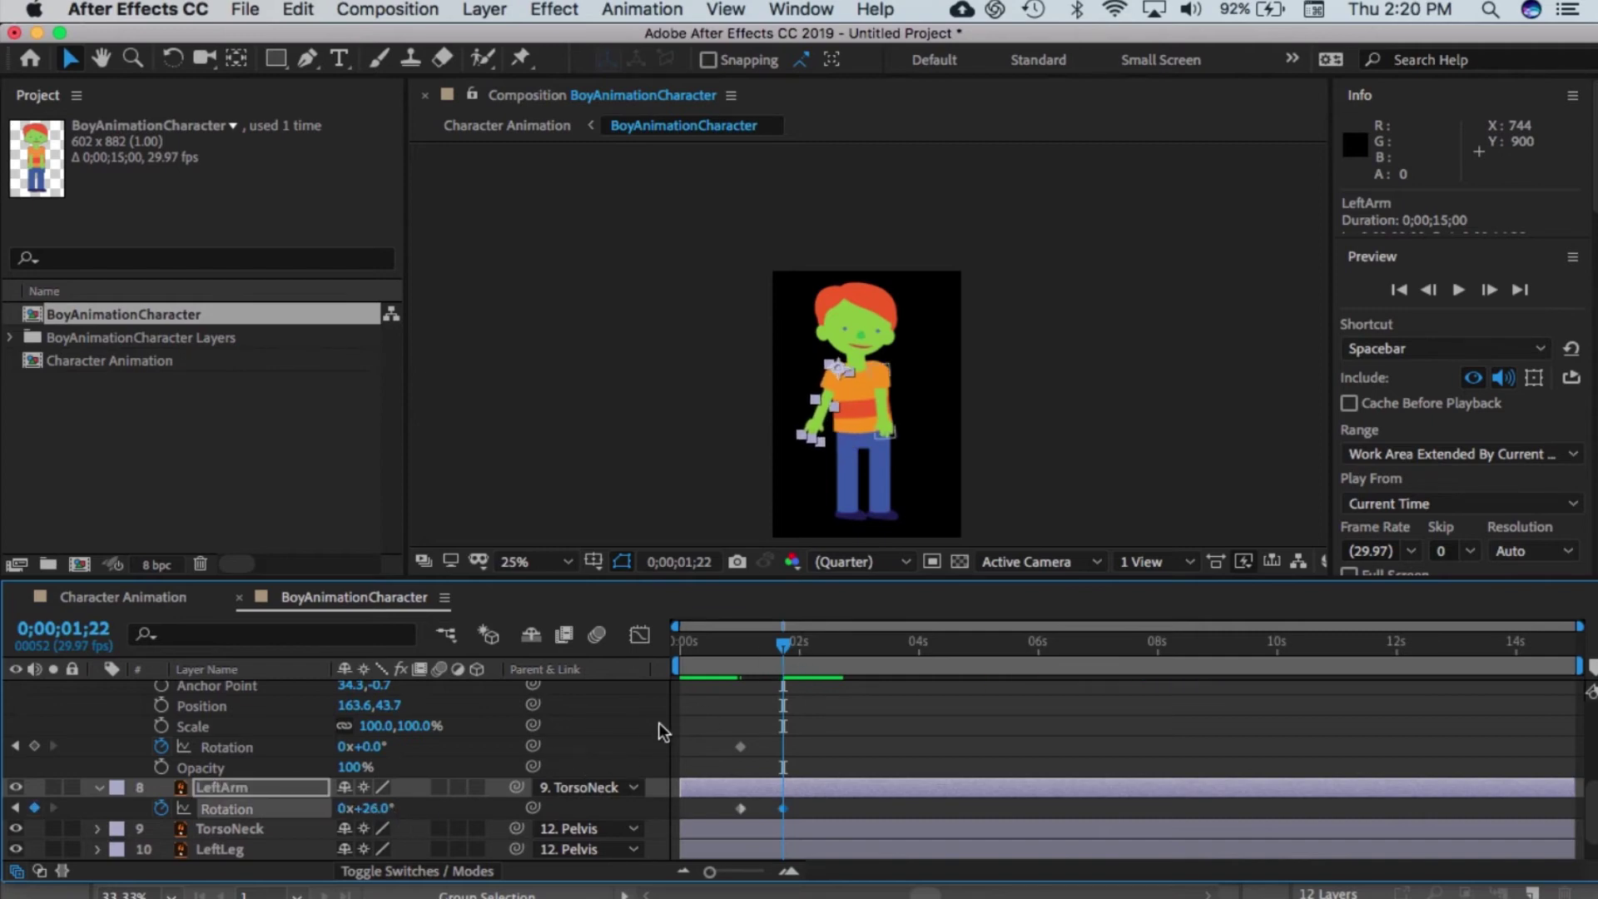
{"action": "left_click_drag", "start_coordinate": [349, 746], "coordinate": [337, 747]}
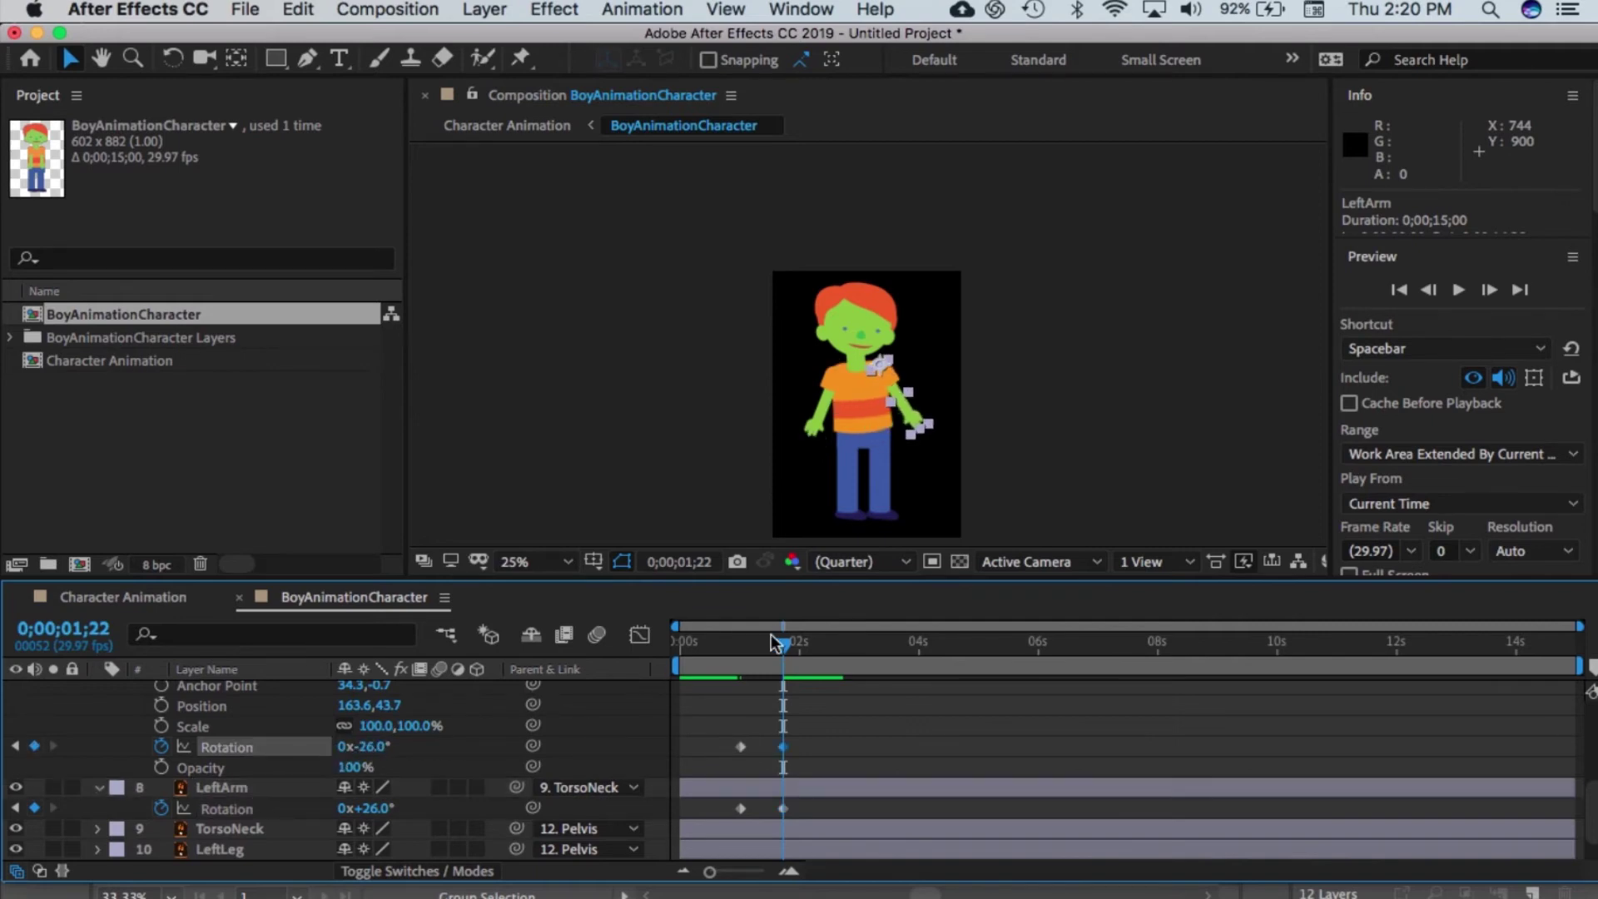
{"action": "left_click_drag", "start_coordinate": [784, 644], "coordinate": [746, 683]}
Step: Set LeftArm's rotation at 1 second and increase its swing to 31°
{"action": "left_click", "coordinate": [740, 808]}
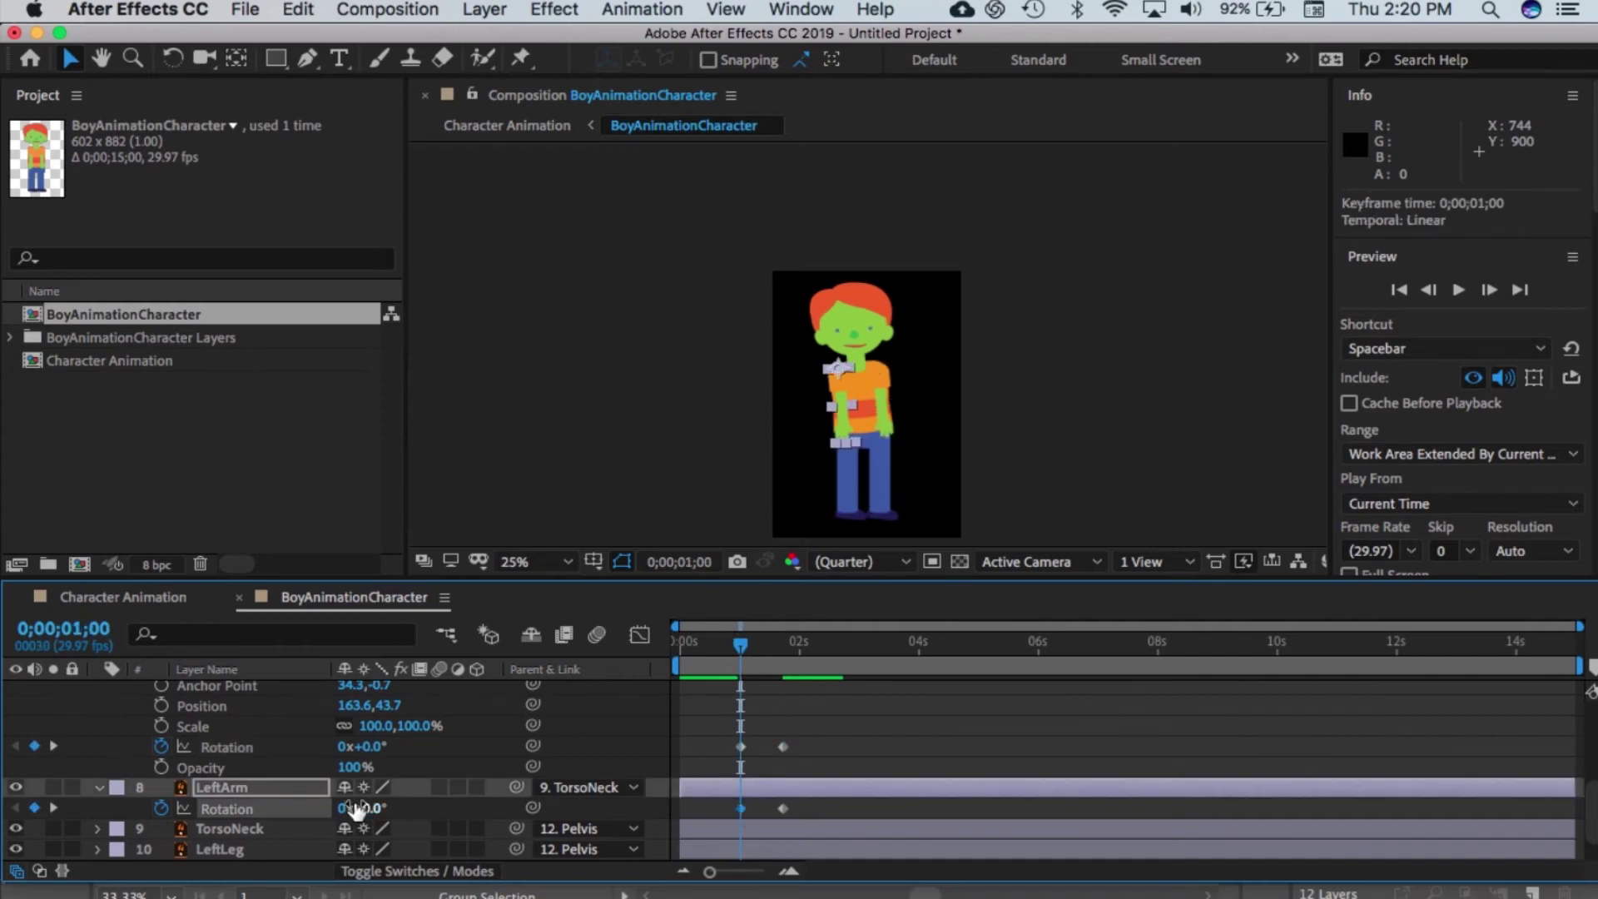
{"action": "left_click_drag", "start_coordinate": [359, 809], "coordinate": [393, 808]}
{"action": "left_click_drag", "start_coordinate": [741, 652], "coordinate": [785, 654]}
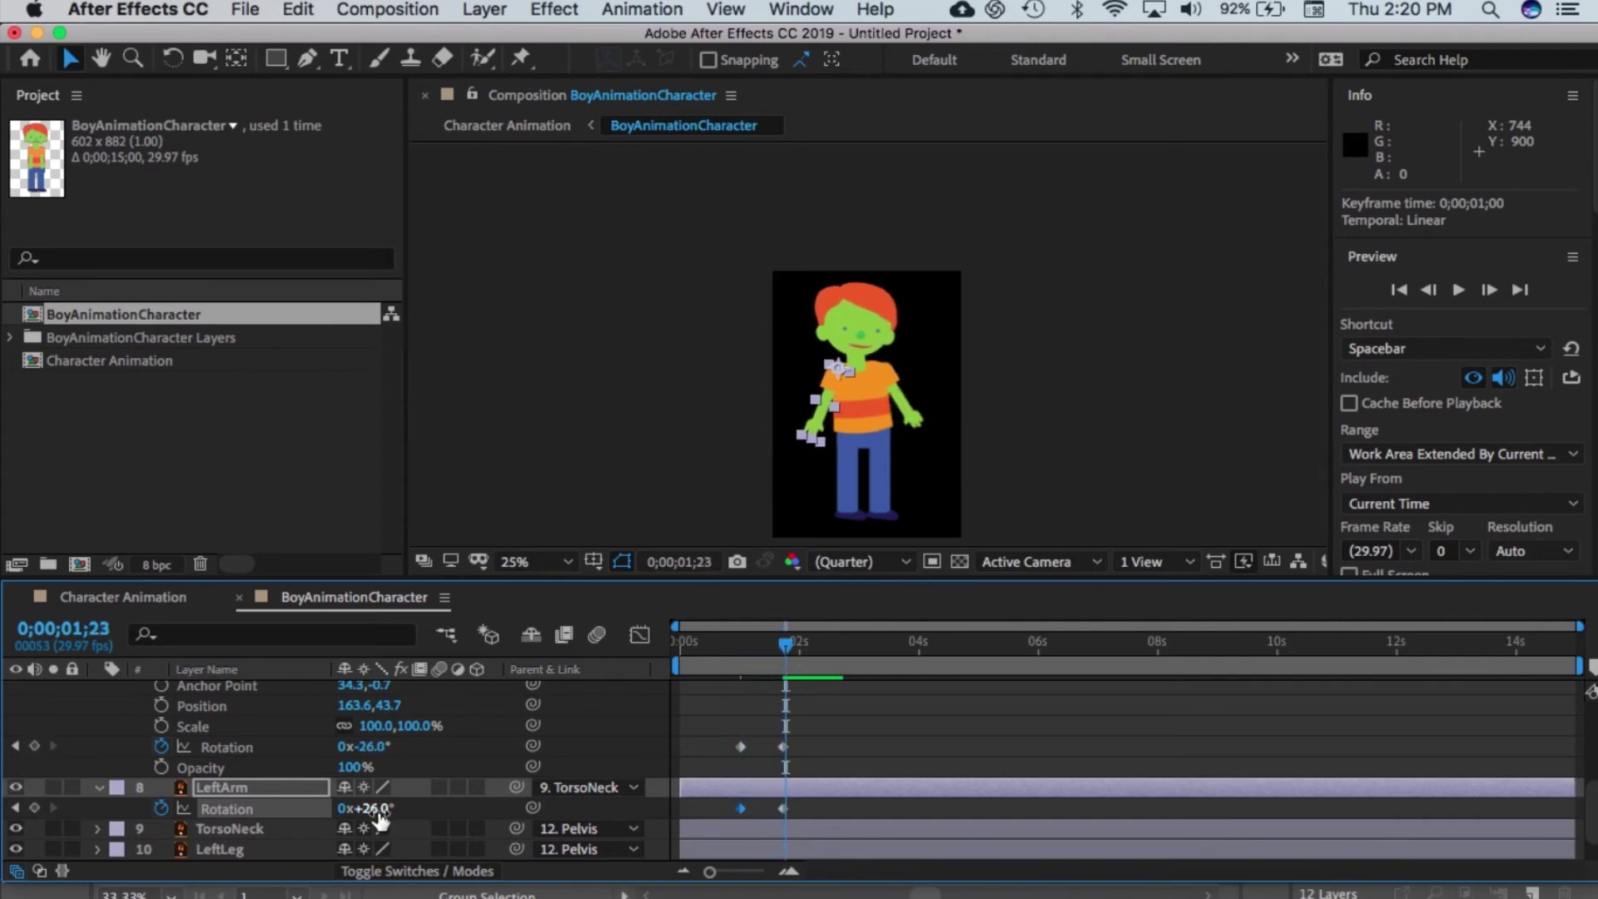
{"action": "left_click_drag", "start_coordinate": [373, 809], "coordinate": [388, 812]}
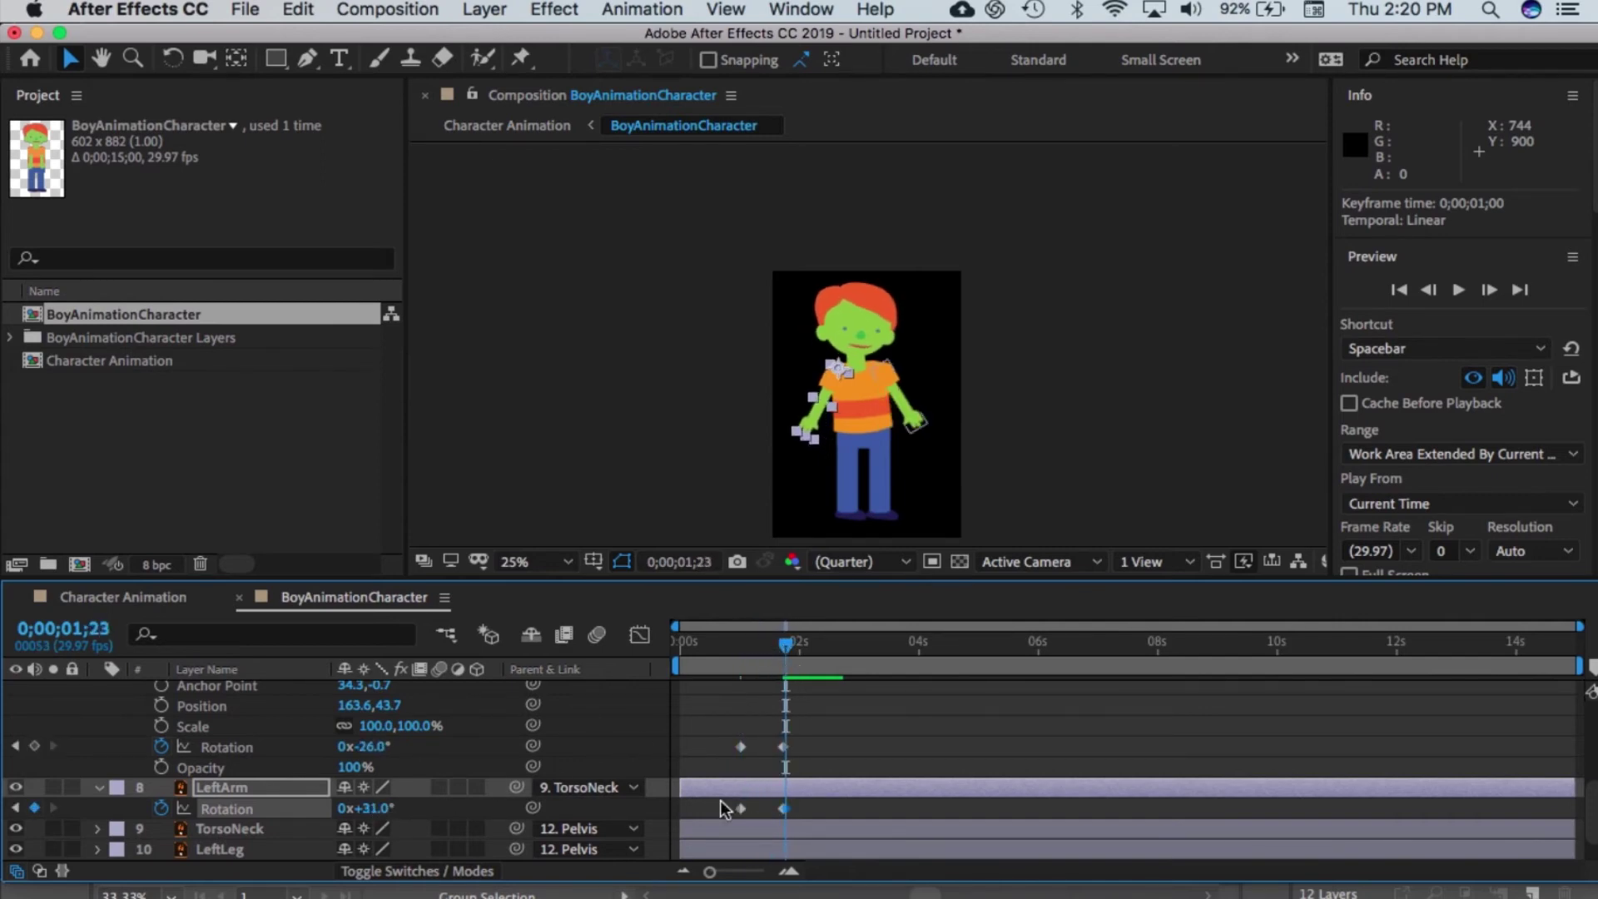
{"action": "mouse_move", "coordinate": [784, 811]}
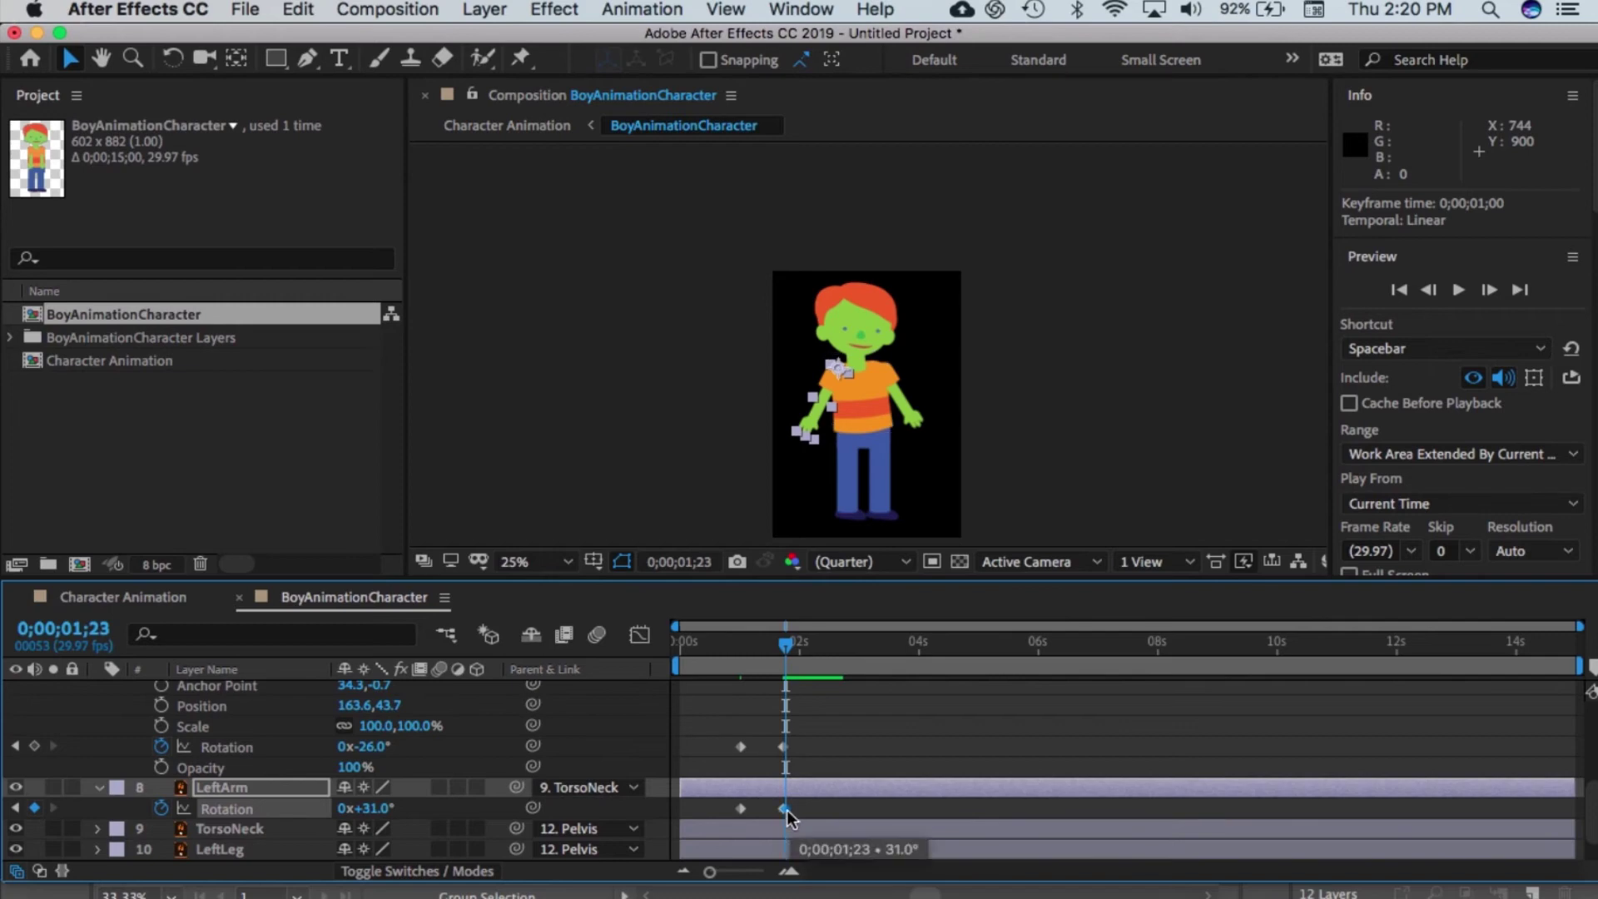
{"action": "left_click", "coordinate": [784, 810]}
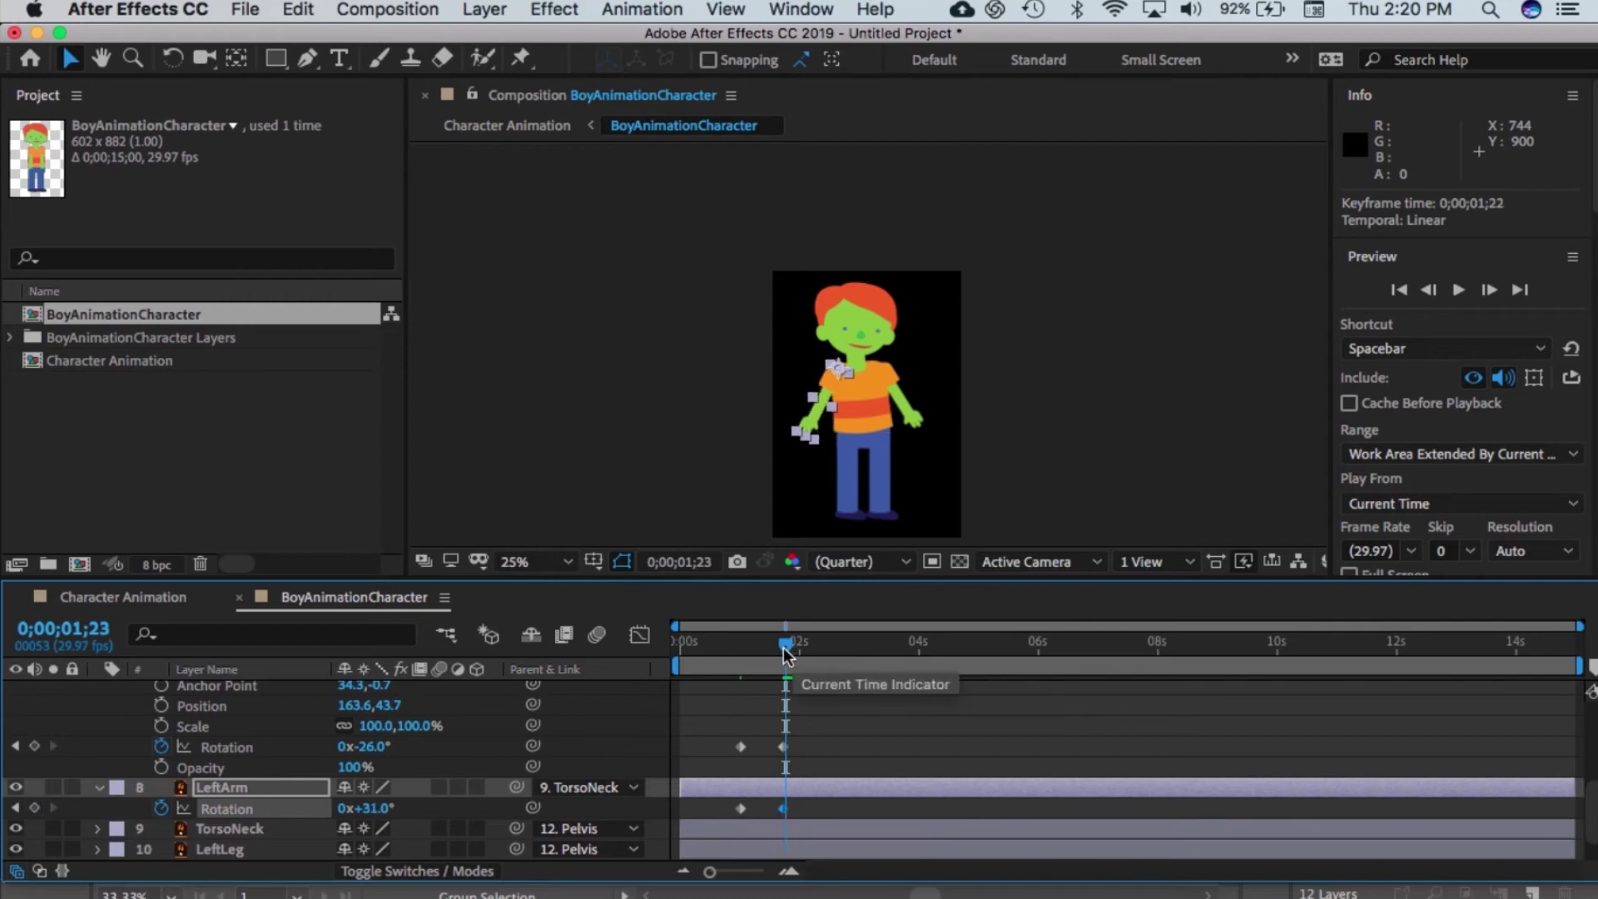
Step: Rotate LeftArm to 17° and the layer above to -11°, then key both at 4;18
{"action": "left_click_drag", "start_coordinate": [782, 648], "coordinate": [843, 666]}
{"action": "left_click_drag", "start_coordinate": [375, 808], "coordinate": [363, 824]}
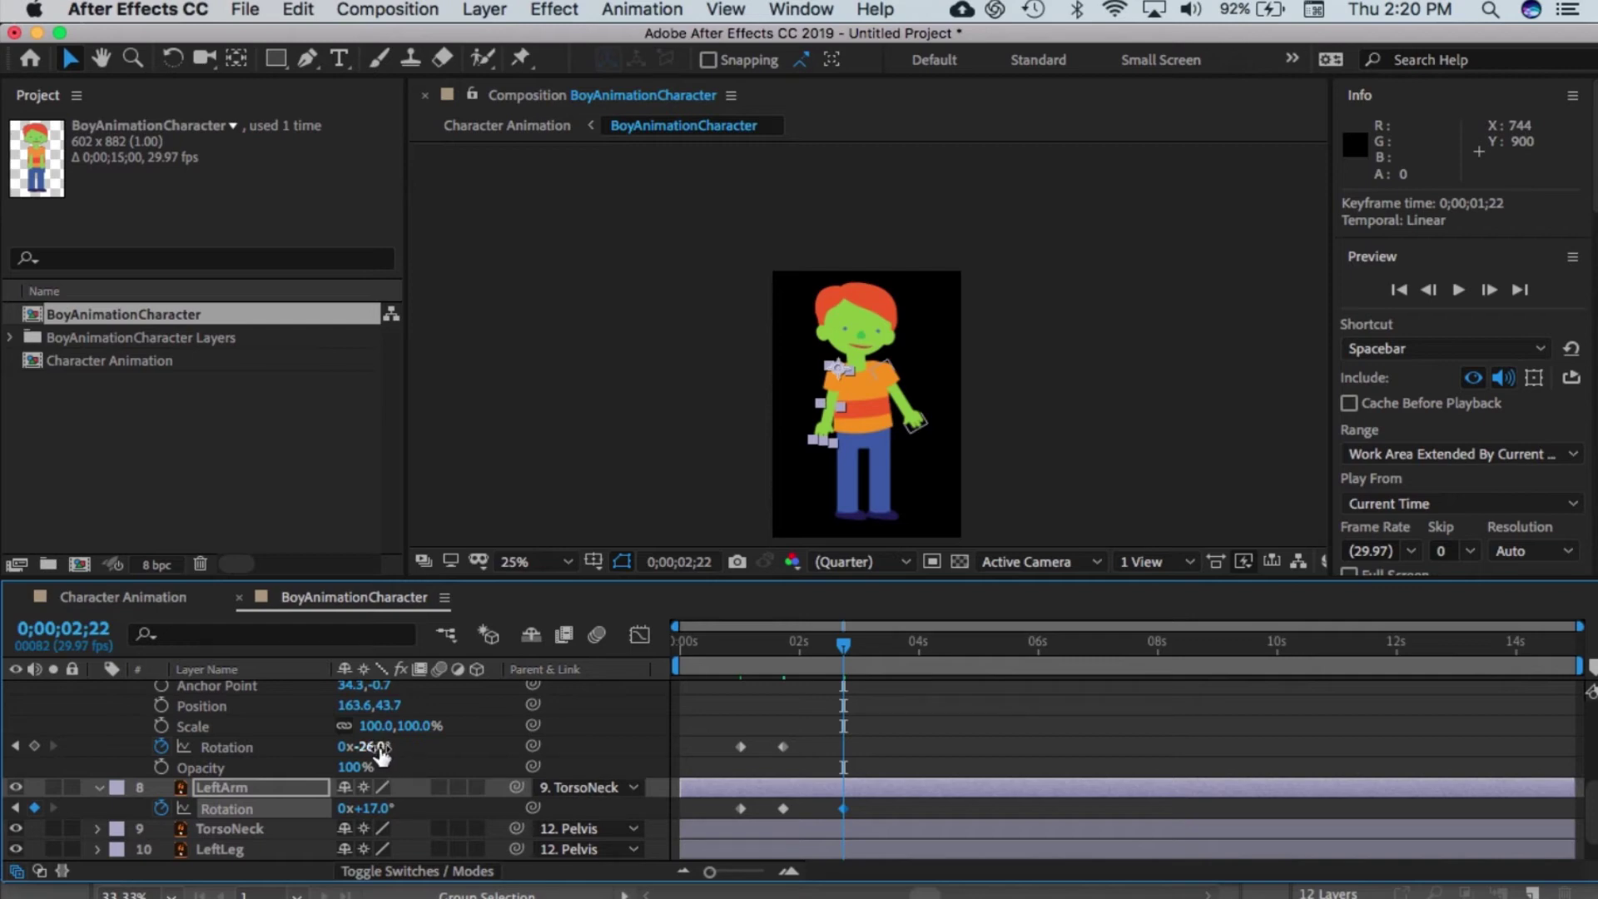
{"action": "left_click_drag", "start_coordinate": [363, 747], "coordinate": [380, 747]}
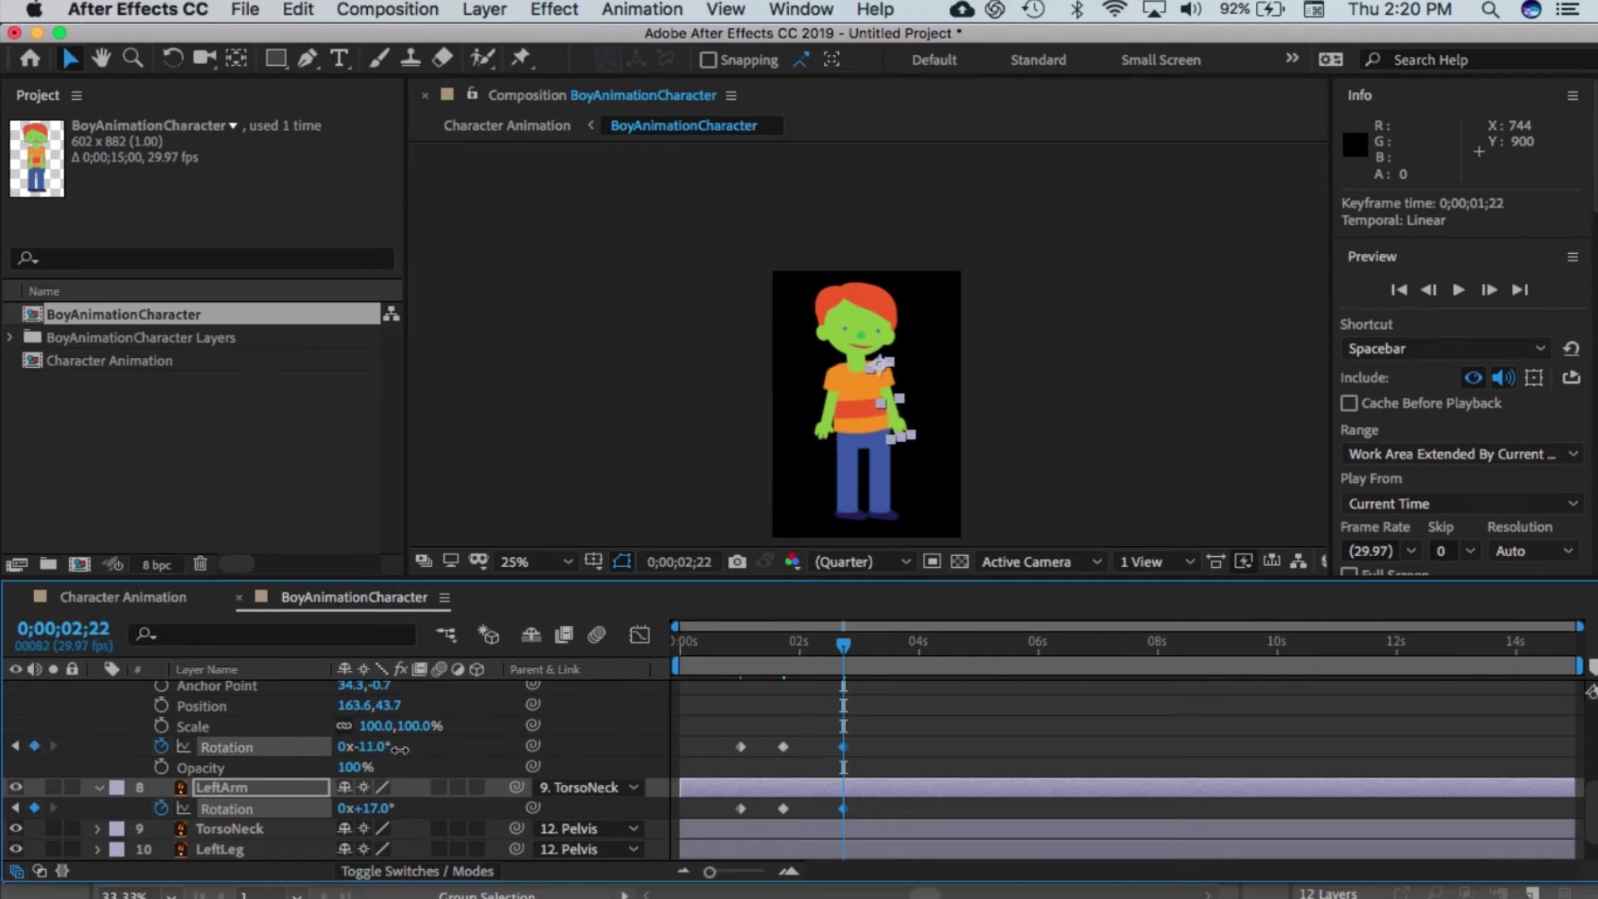
{"action": "left_click_drag", "start_coordinate": [844, 651], "coordinate": [956, 707]}
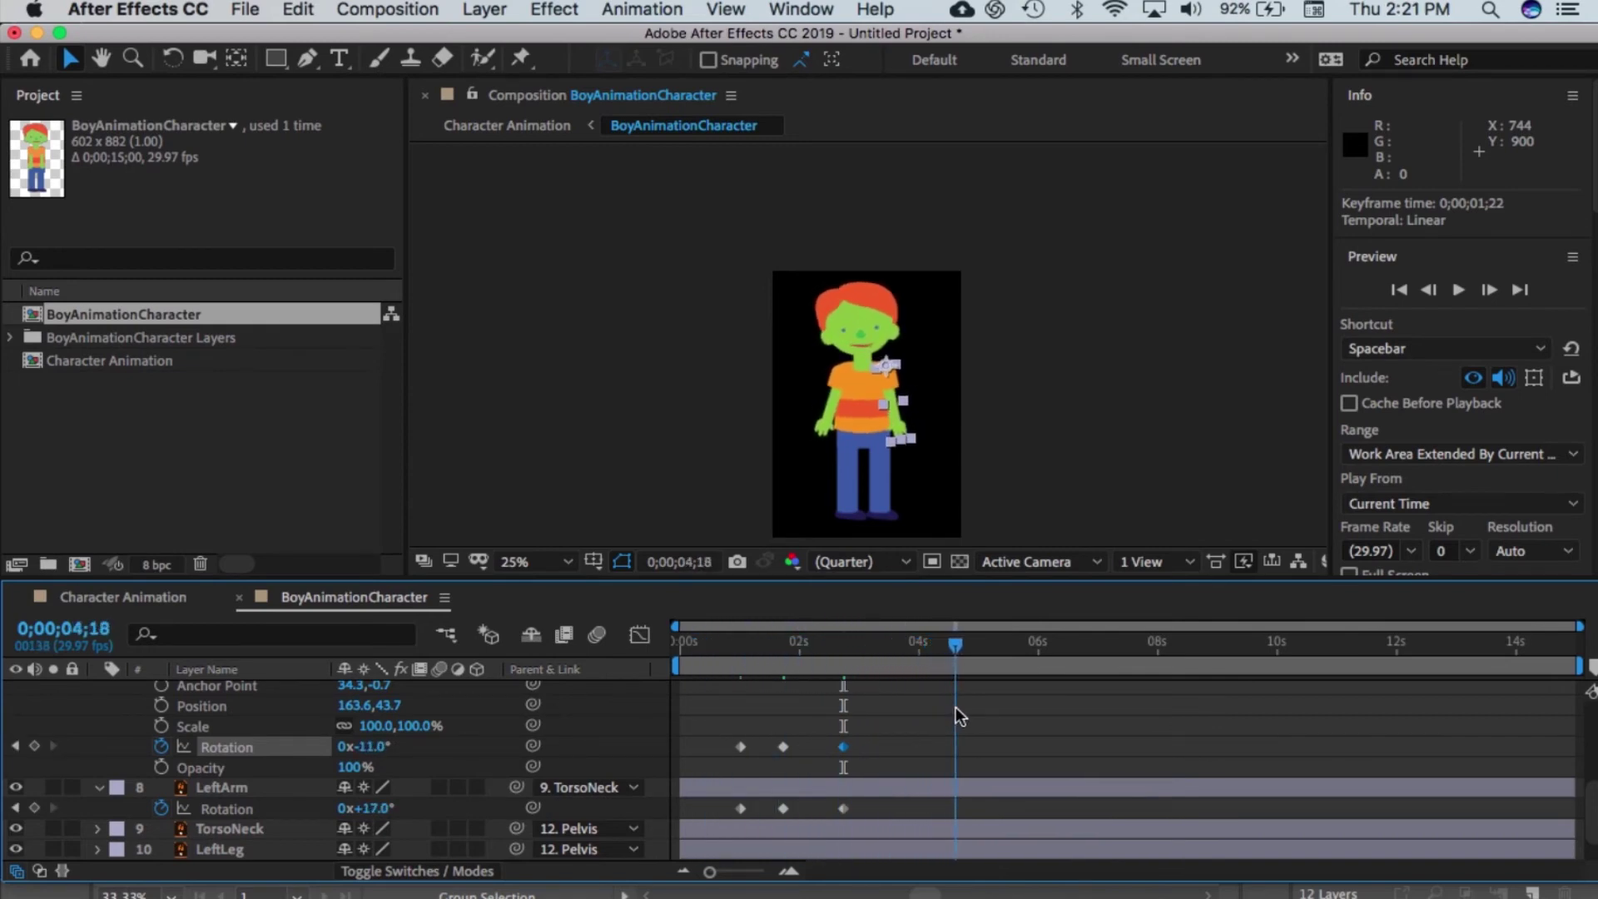
{"action": "left_click", "coordinate": [34, 745]}
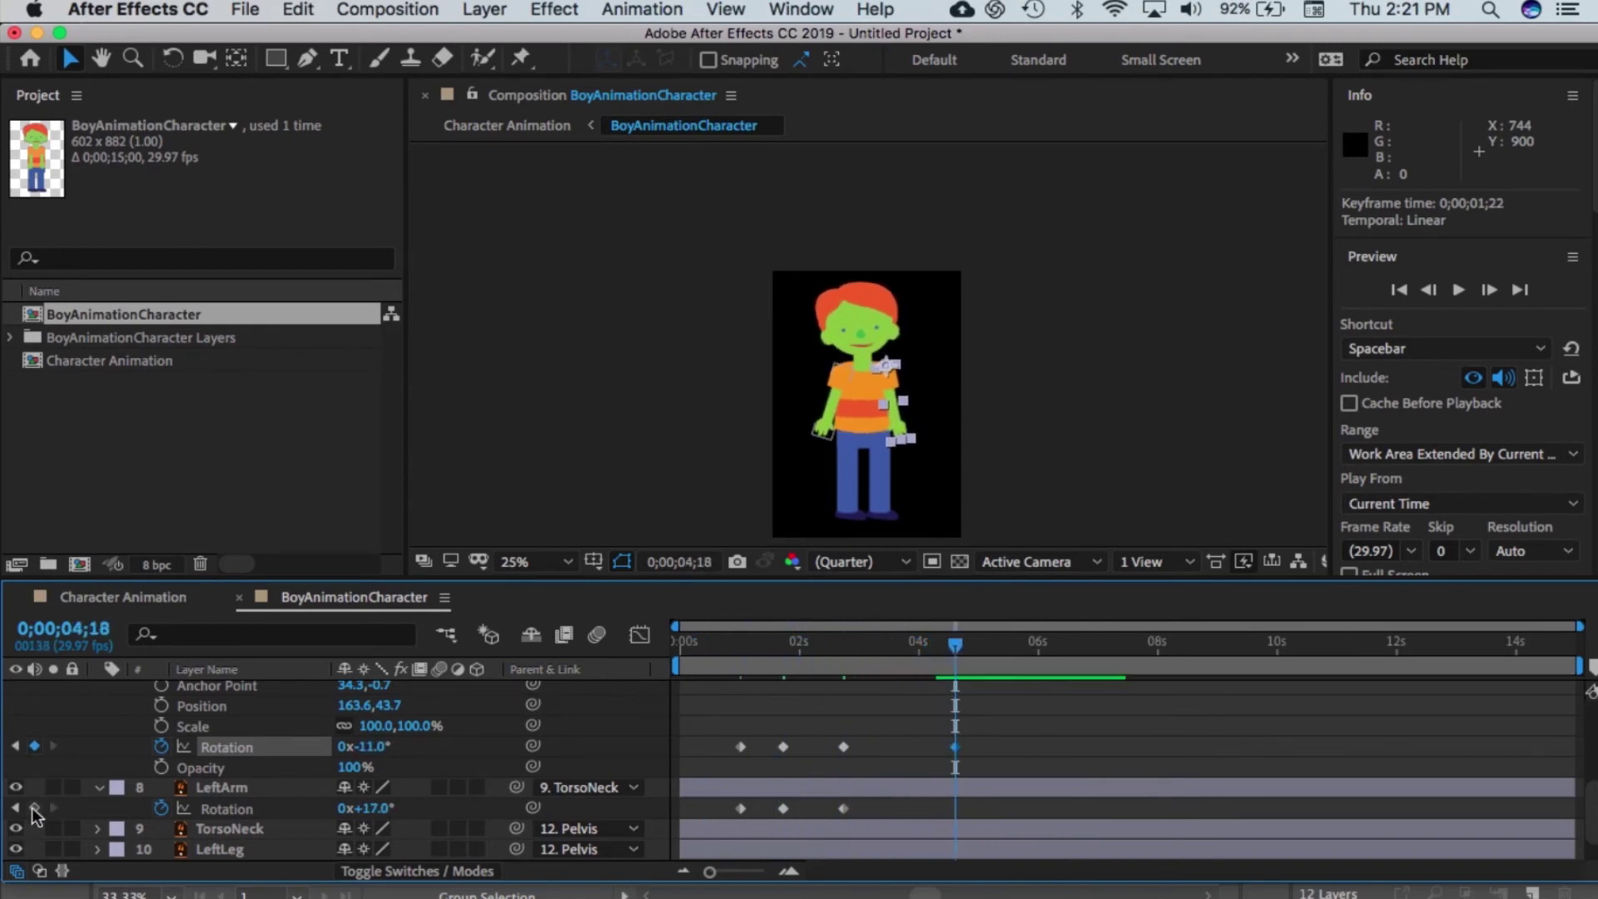
{"action": "left_click", "coordinate": [35, 808]}
Step: At 5;11, set the upper arm to -6° and LeftArm to 32°, then play back
{"action": "left_click_drag", "start_coordinate": [948, 657], "coordinate": [1001, 648]}
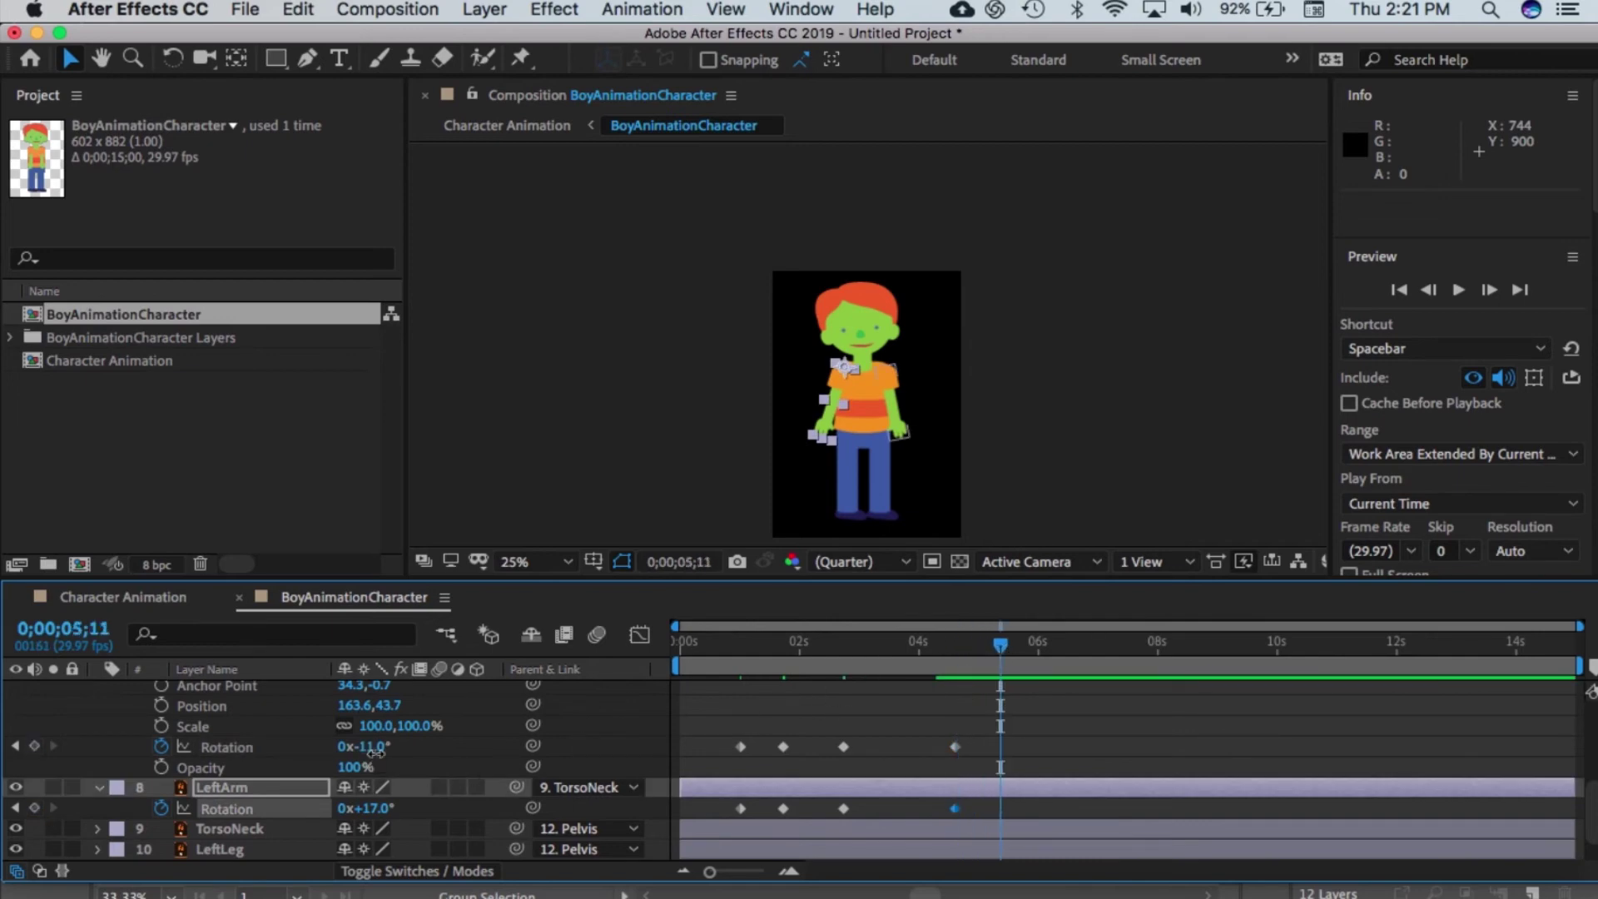
{"action": "left_click_drag", "start_coordinate": [376, 751], "coordinate": [385, 751]}
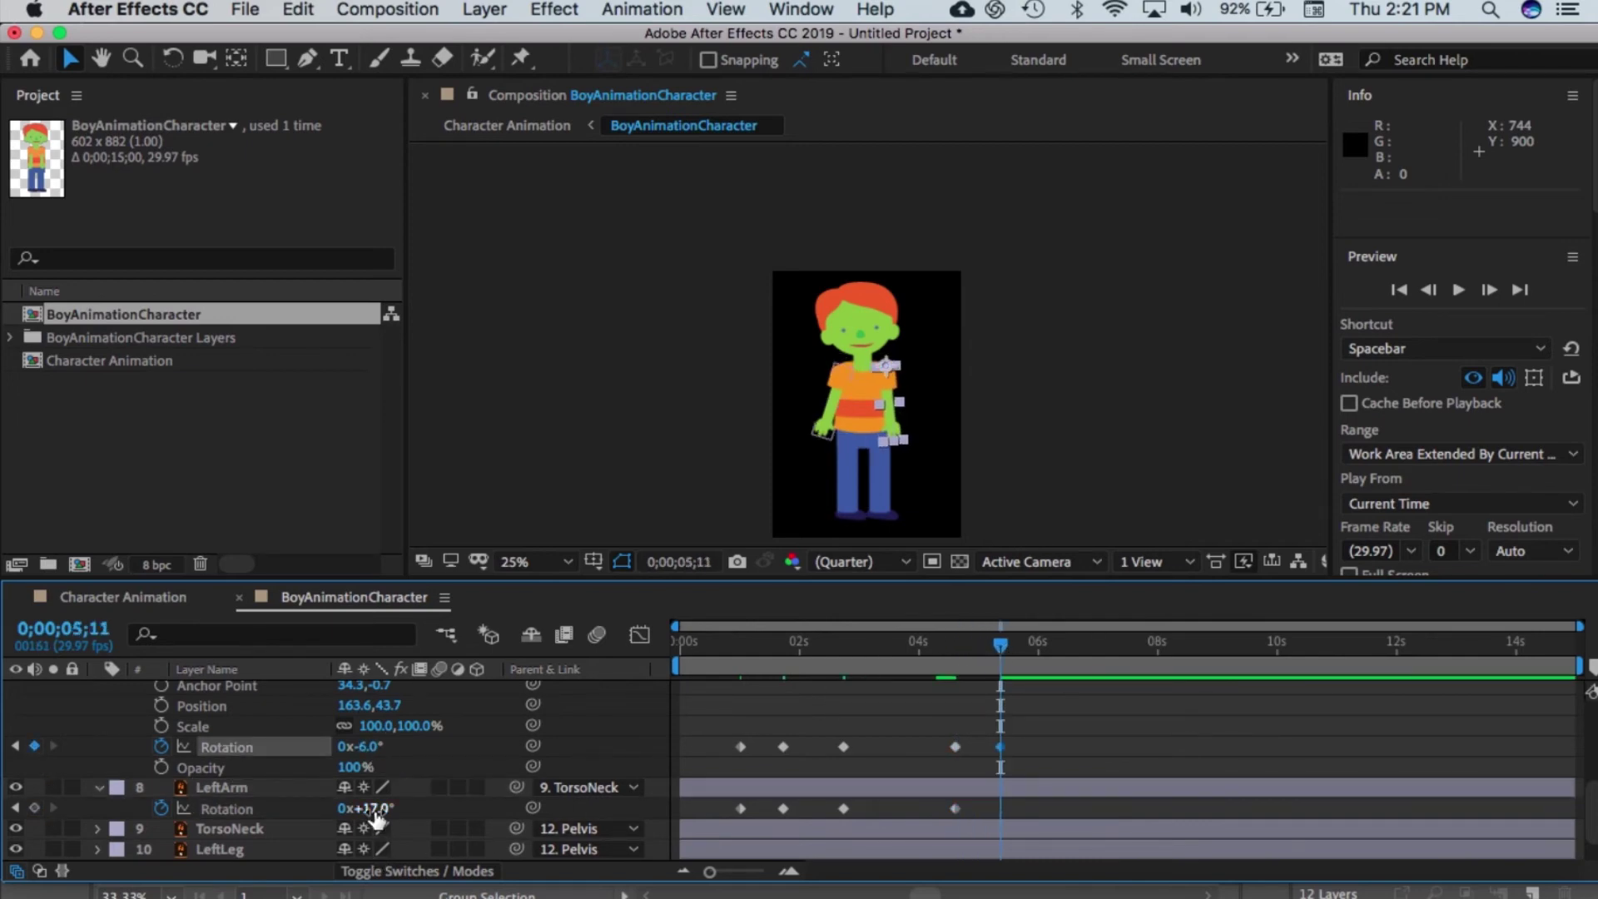
{"action": "left_click_drag", "start_coordinate": [376, 815], "coordinate": [399, 814]}
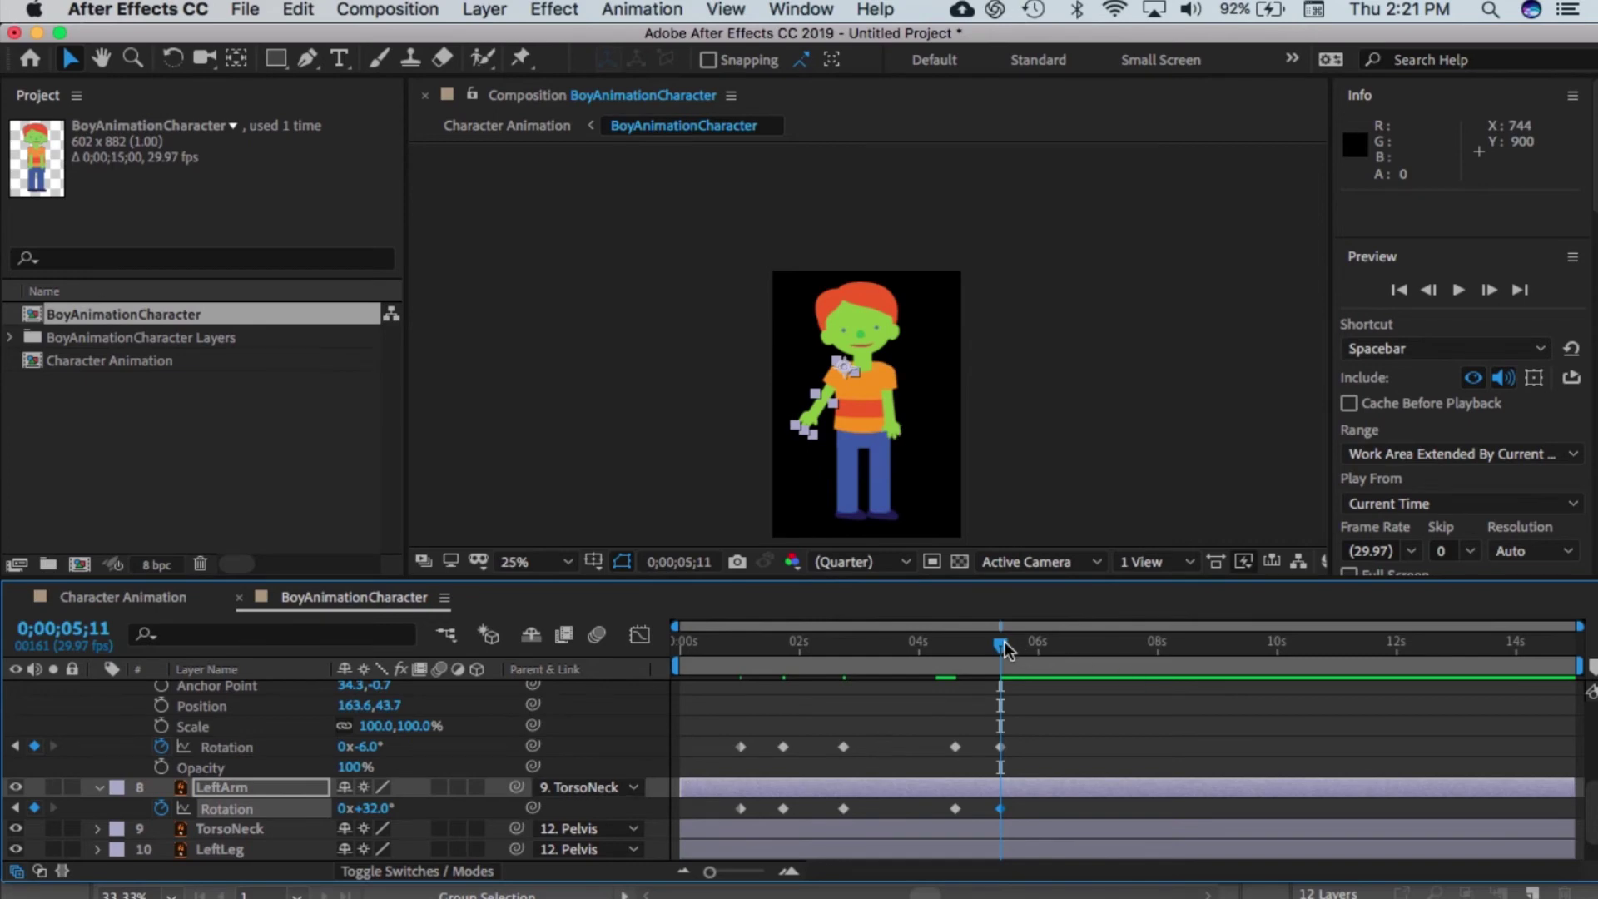
{"action": "left_click_drag", "start_coordinate": [1001, 645], "coordinate": [774, 648]}
{"action": "key", "text": "space"}
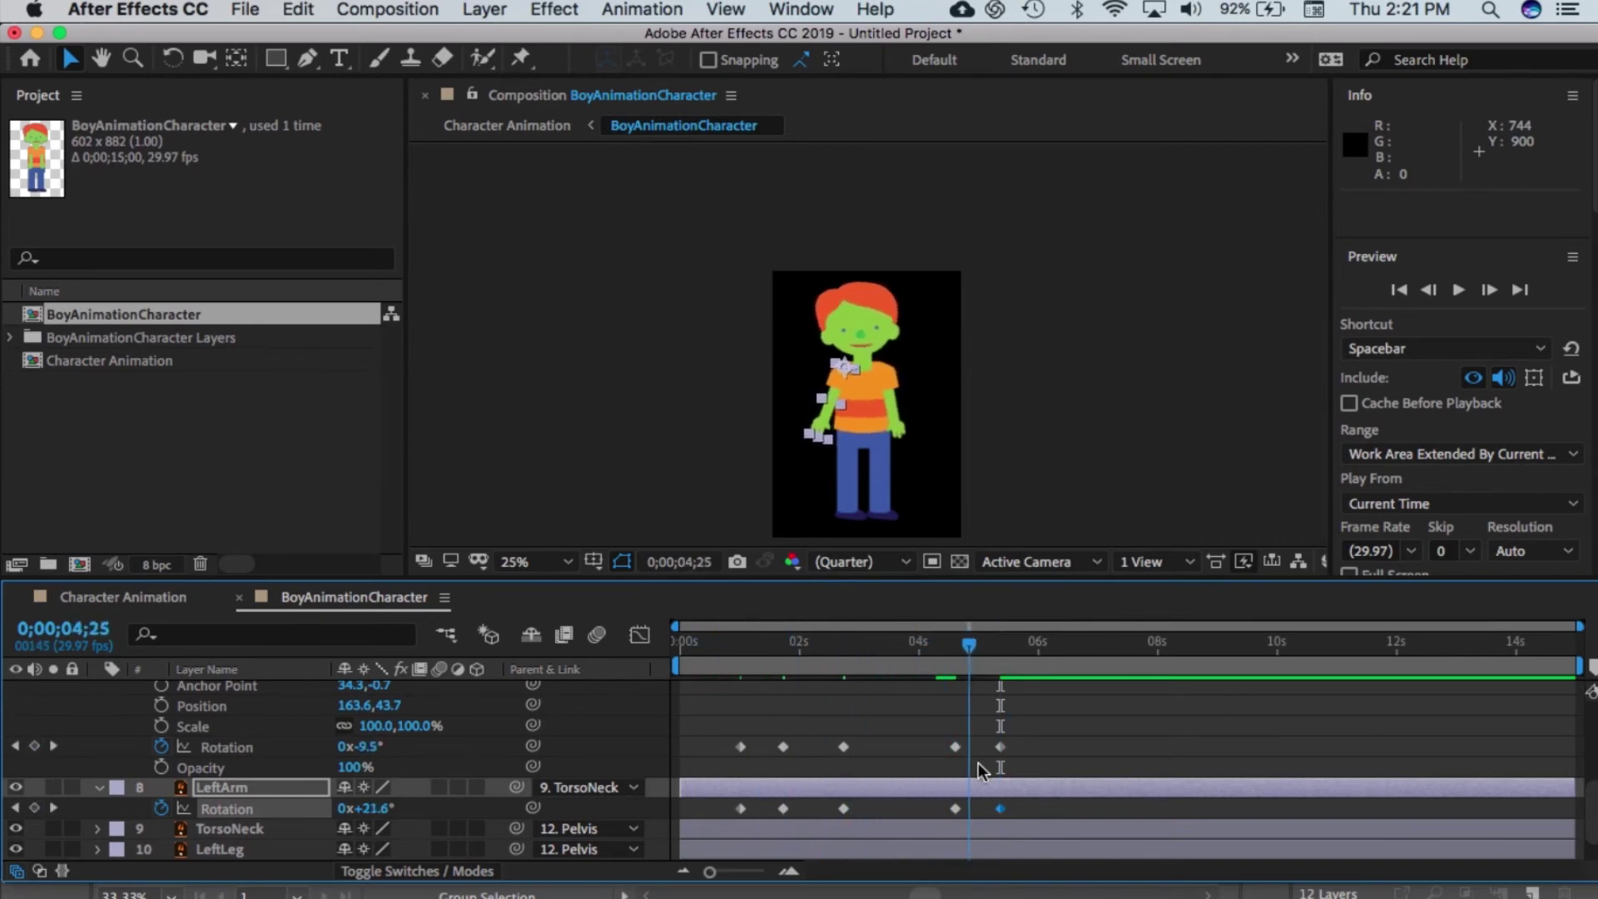
Step: Add starting Rotation keyframes for LeftLeg and RightLeg at 0;00;01;00
{"action": "left_click", "coordinate": [710, 852]}
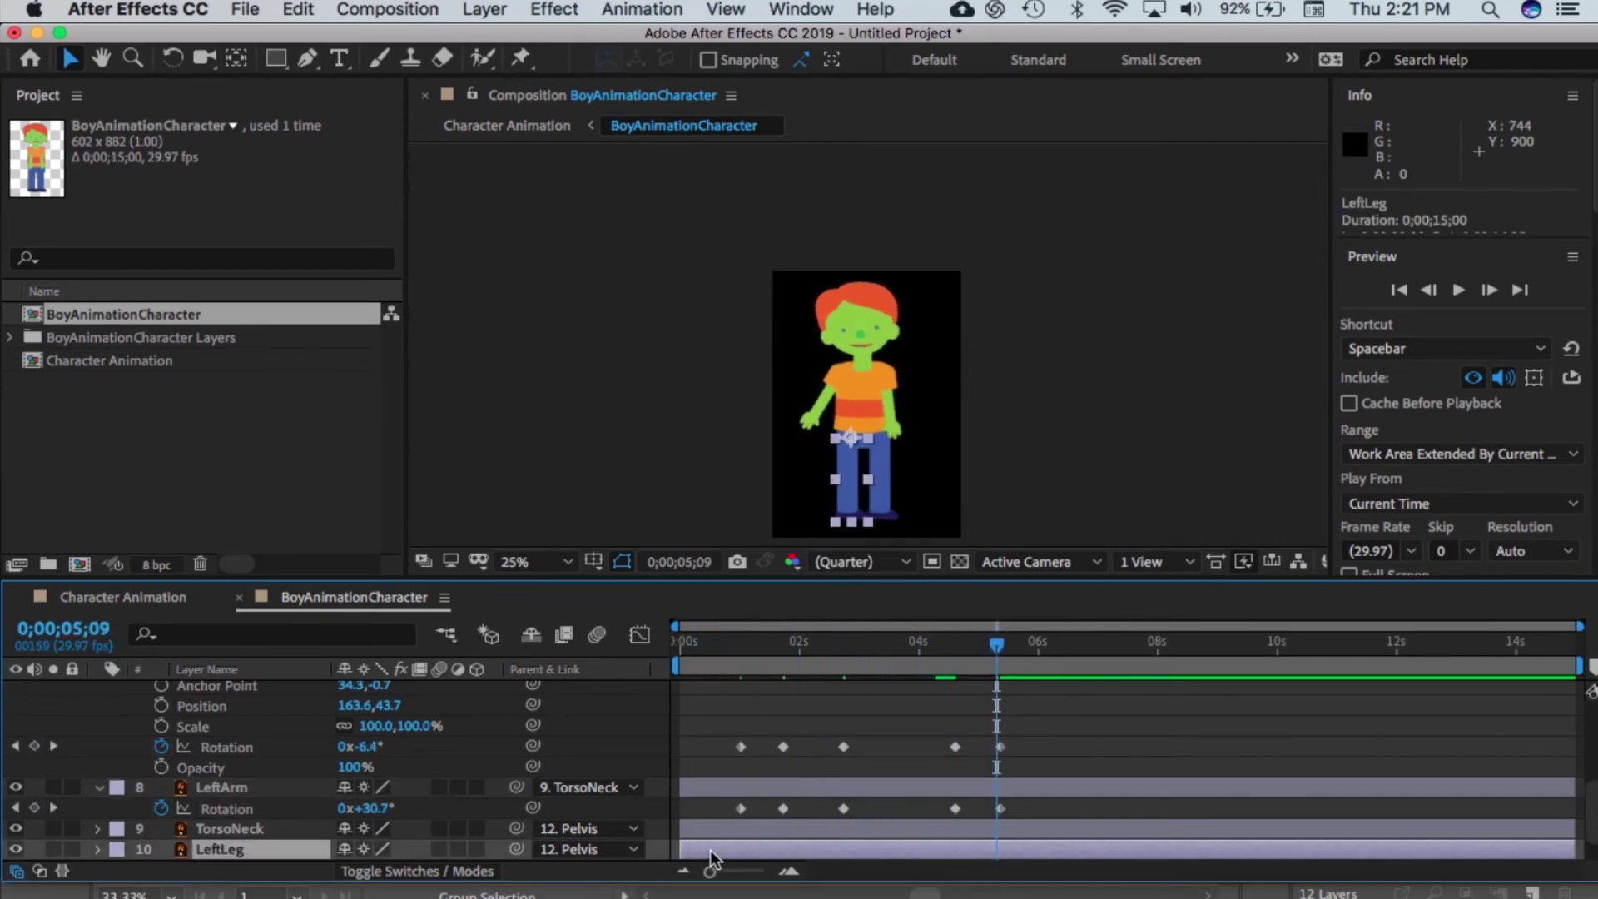
{"action": "scroll", "coordinate": [711, 850], "scroll_direction": "down", "scroll_amount": 2}
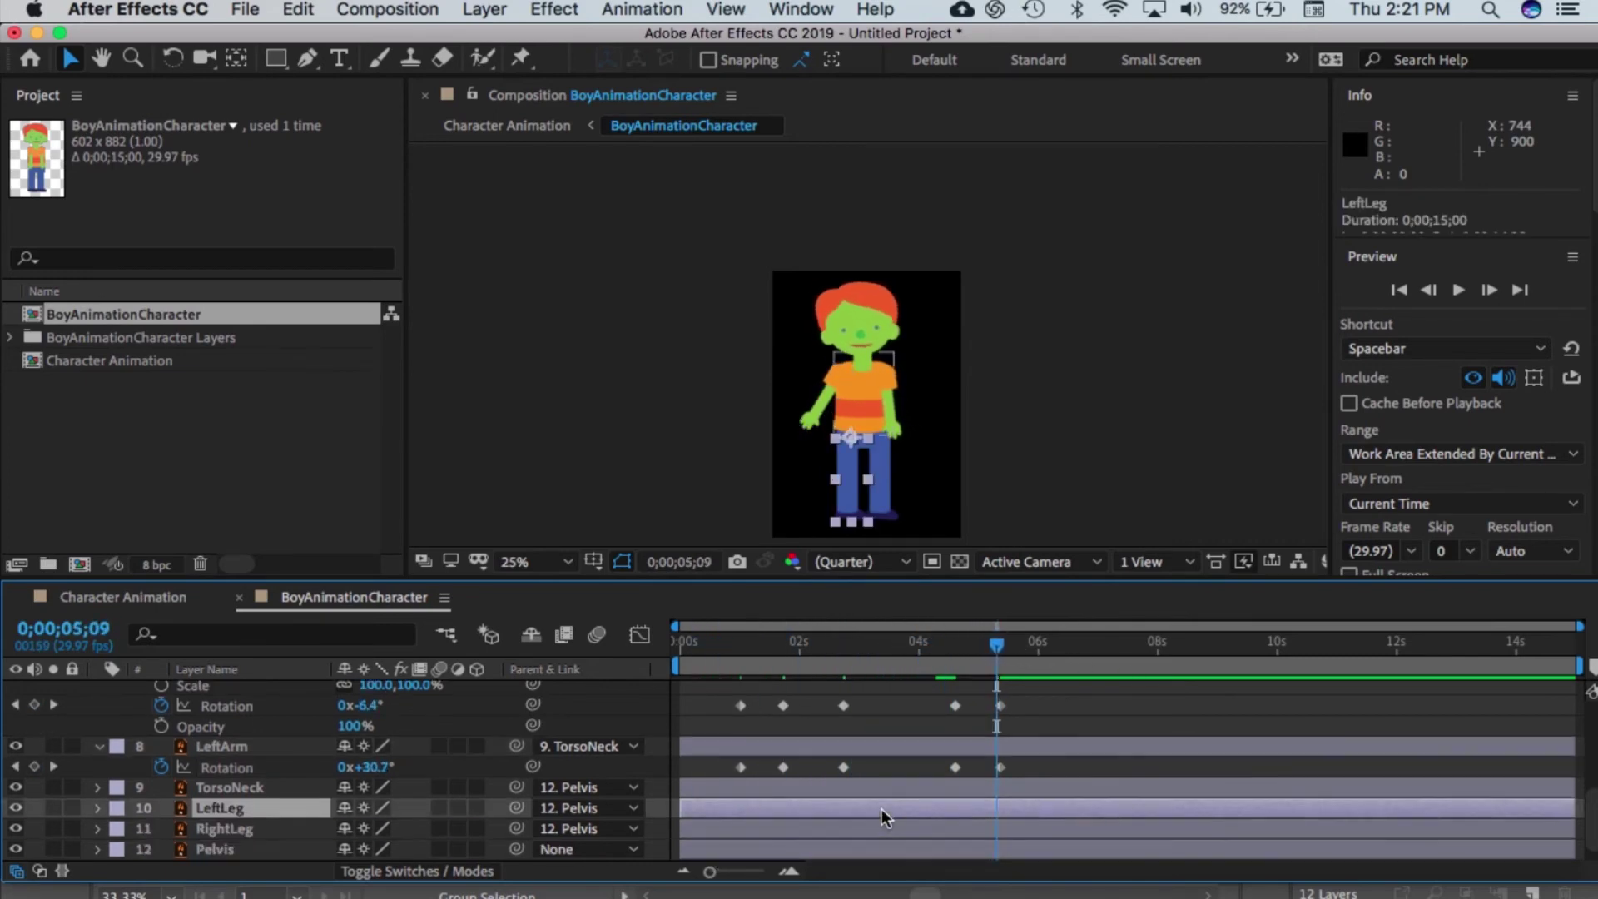
{"action": "left_click", "coordinate": [804, 829], "text": "shift"}
{"action": "key", "text": "r"}
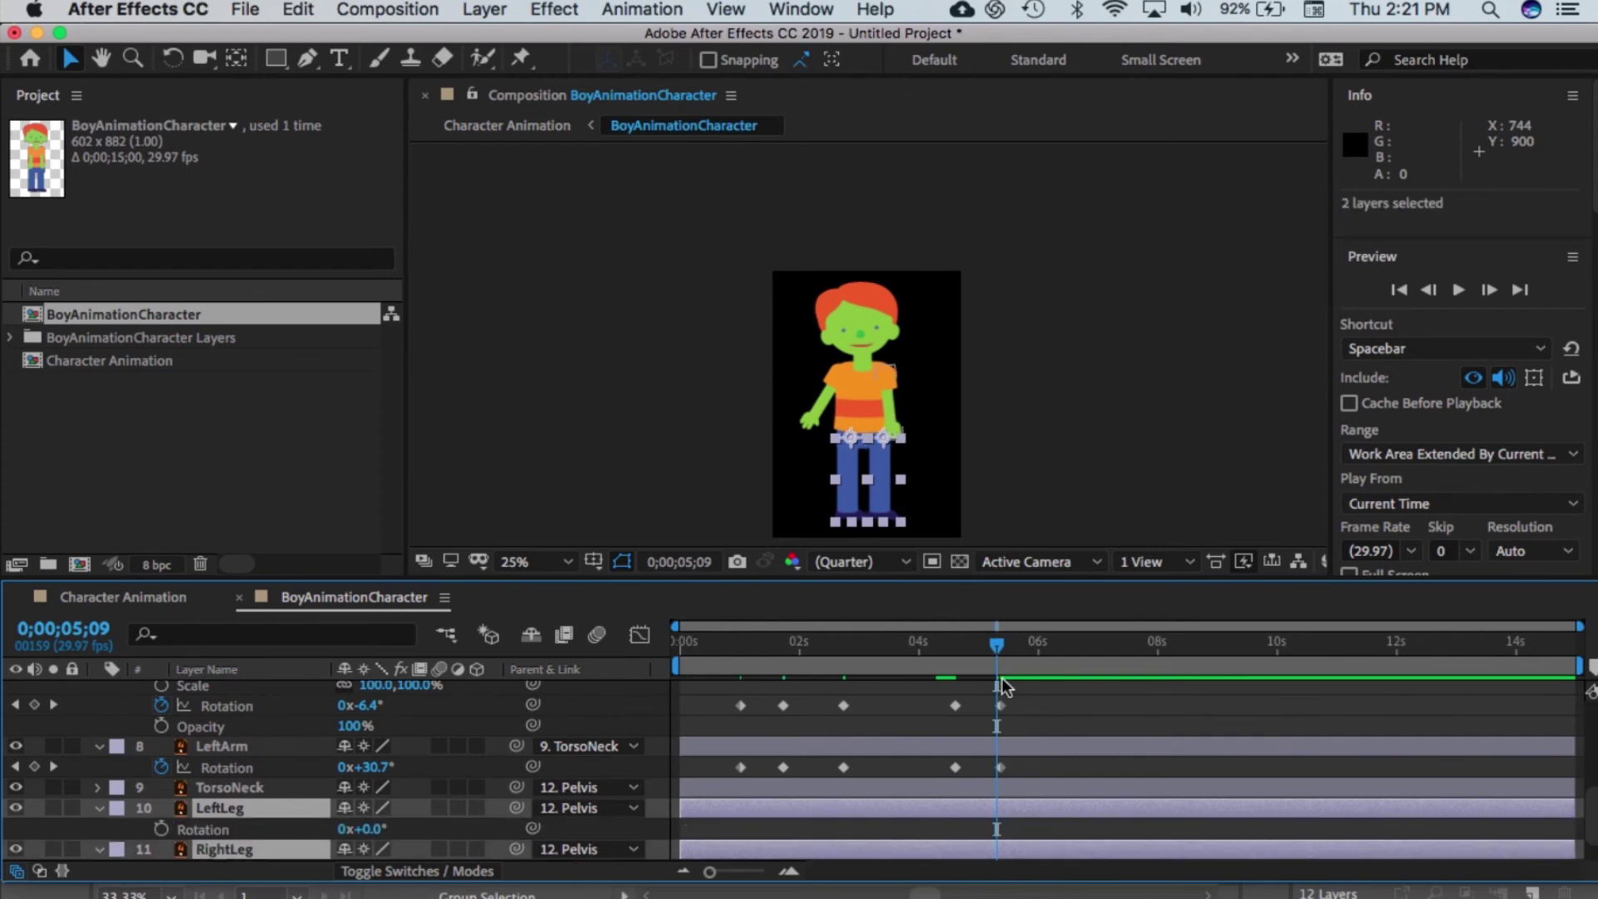
{"action": "left_click_drag", "start_coordinate": [1001, 685], "coordinate": [751, 694]}
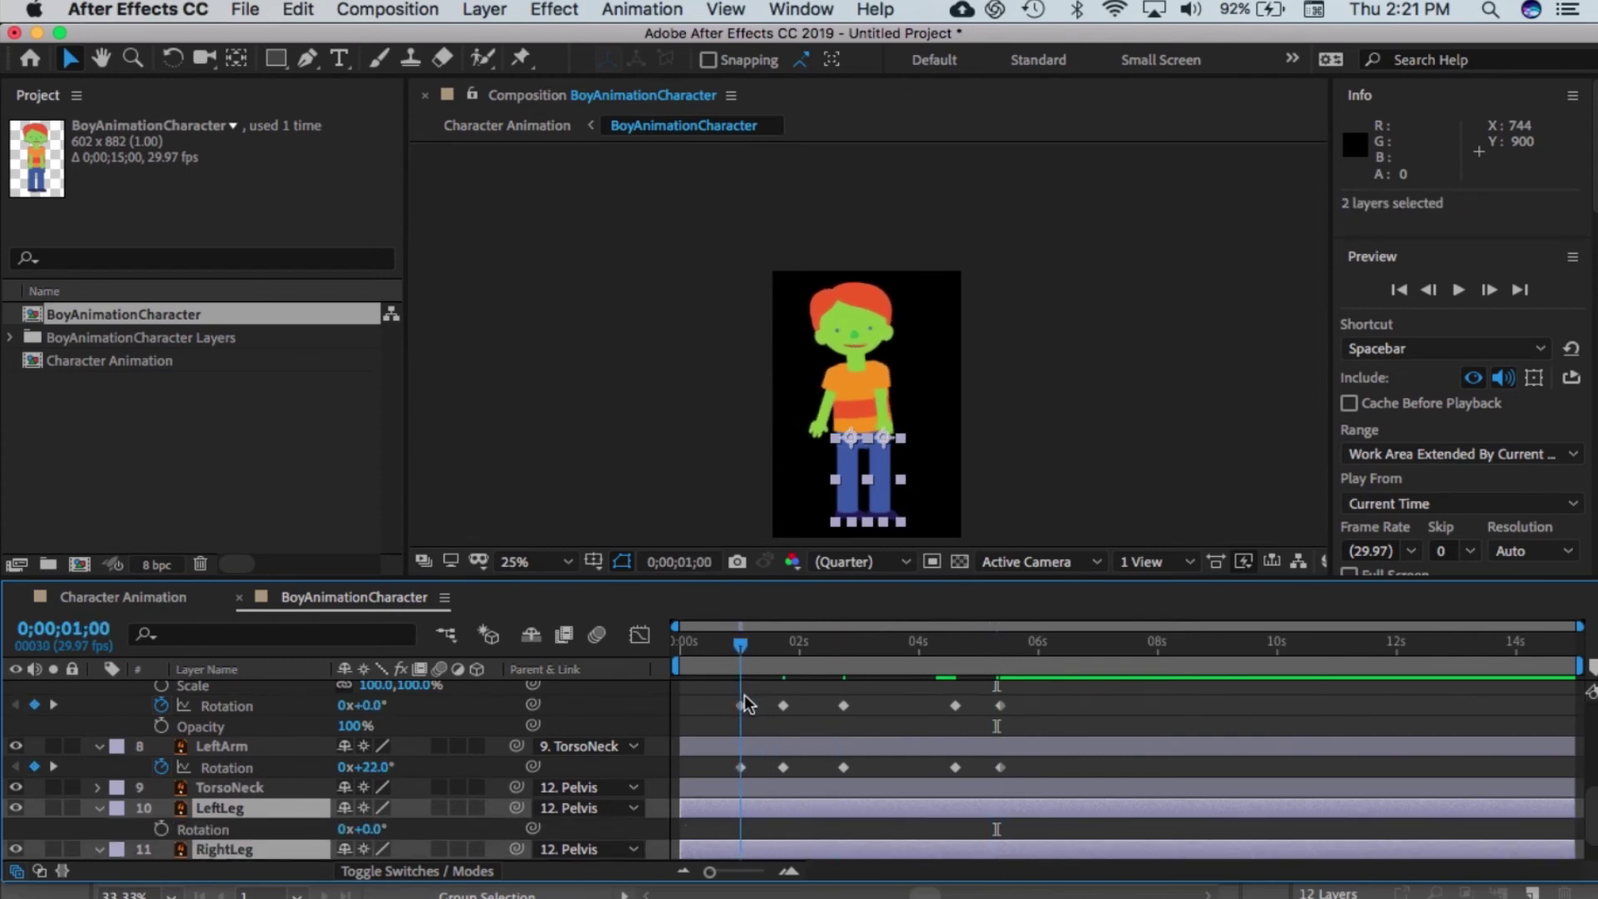
{"action": "key", "text": "alt+shift+r"}
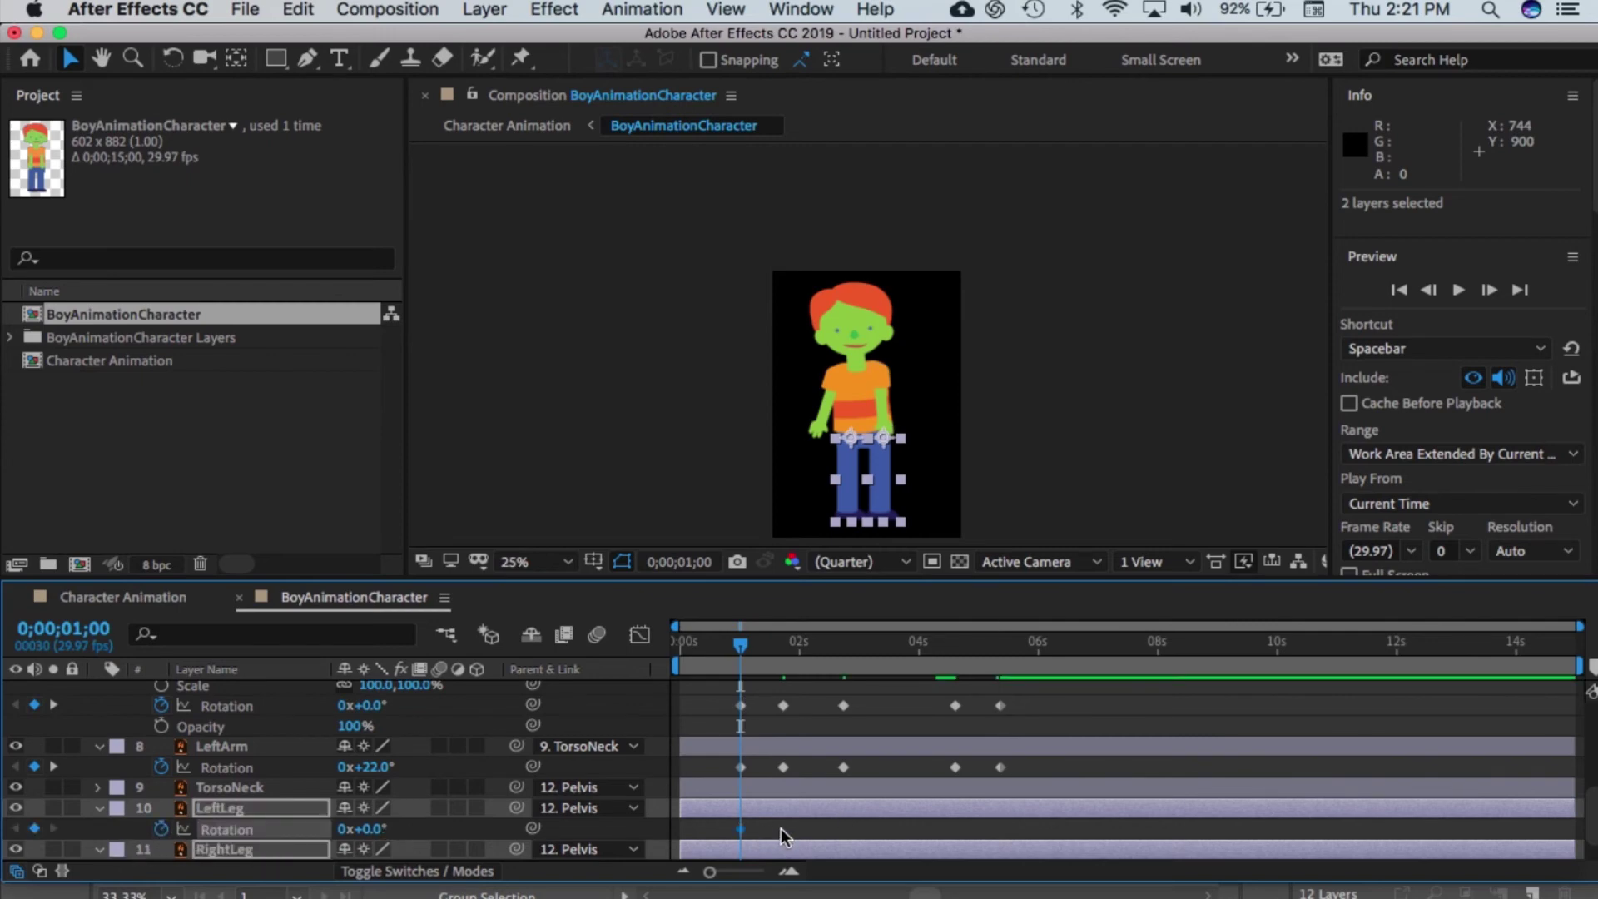
{"action": "left_click", "coordinate": [781, 827]}
Step: Pose the legs at 1;22 (left 16°, right 7°), then swing the left leg to -19° at 2;23
{"action": "left_click_drag", "start_coordinate": [739, 646], "coordinate": [782, 655]}
{"action": "left_click", "coordinate": [376, 831]}
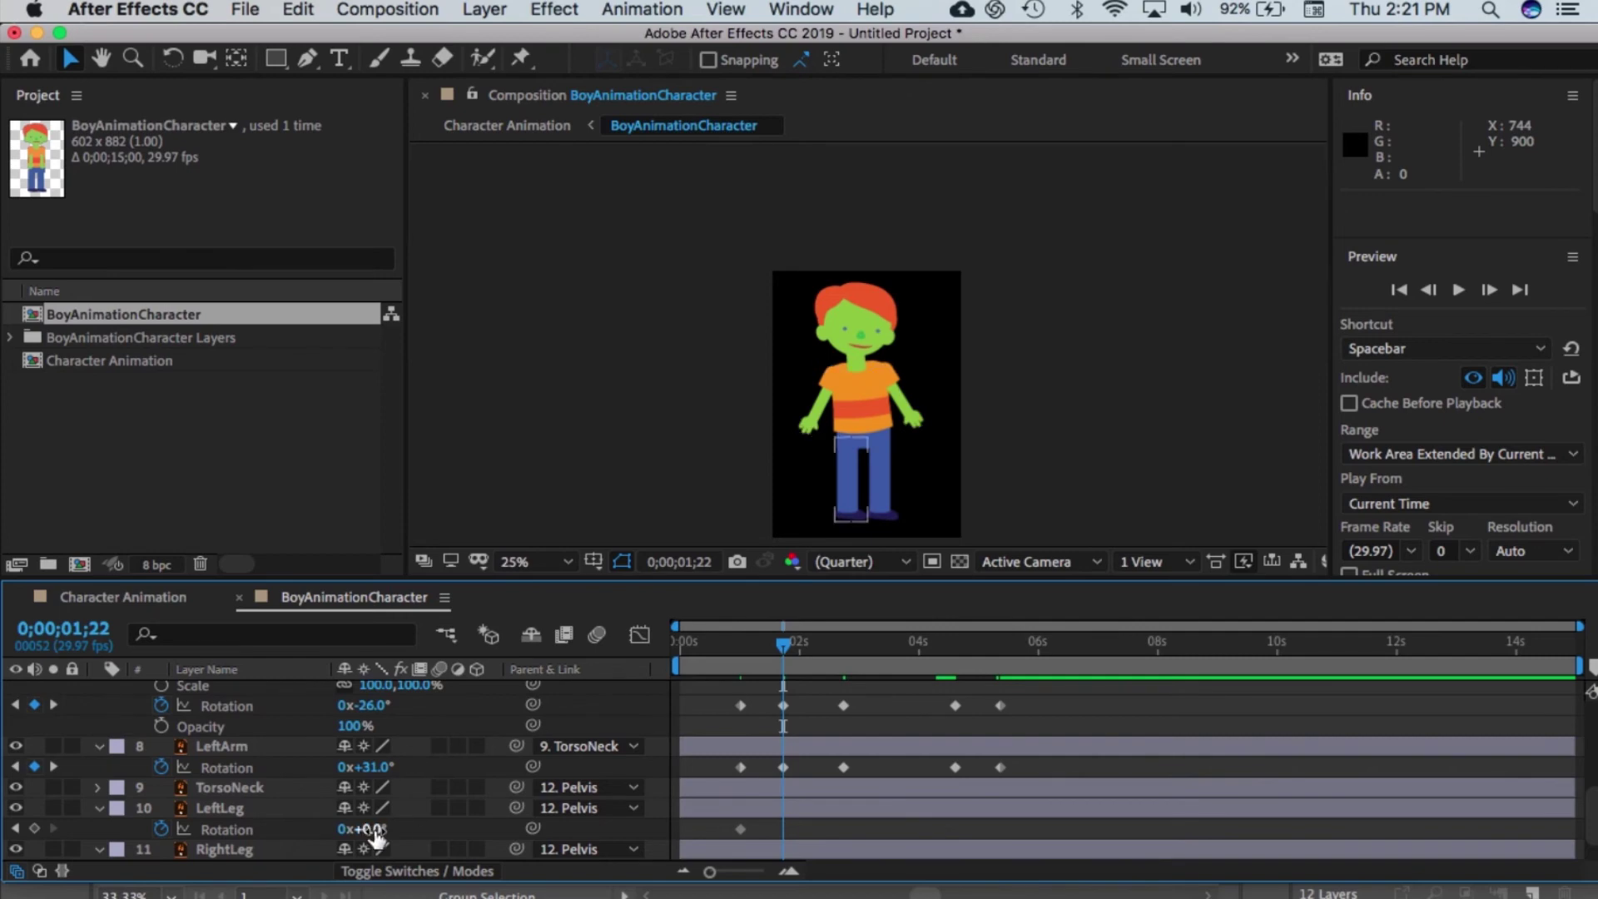
{"action": "left_click_drag", "start_coordinate": [348, 829], "coordinate": [384, 826]}
{"action": "scroll", "coordinate": [895, 818], "scroll_direction": "down", "scroll_amount": 2}
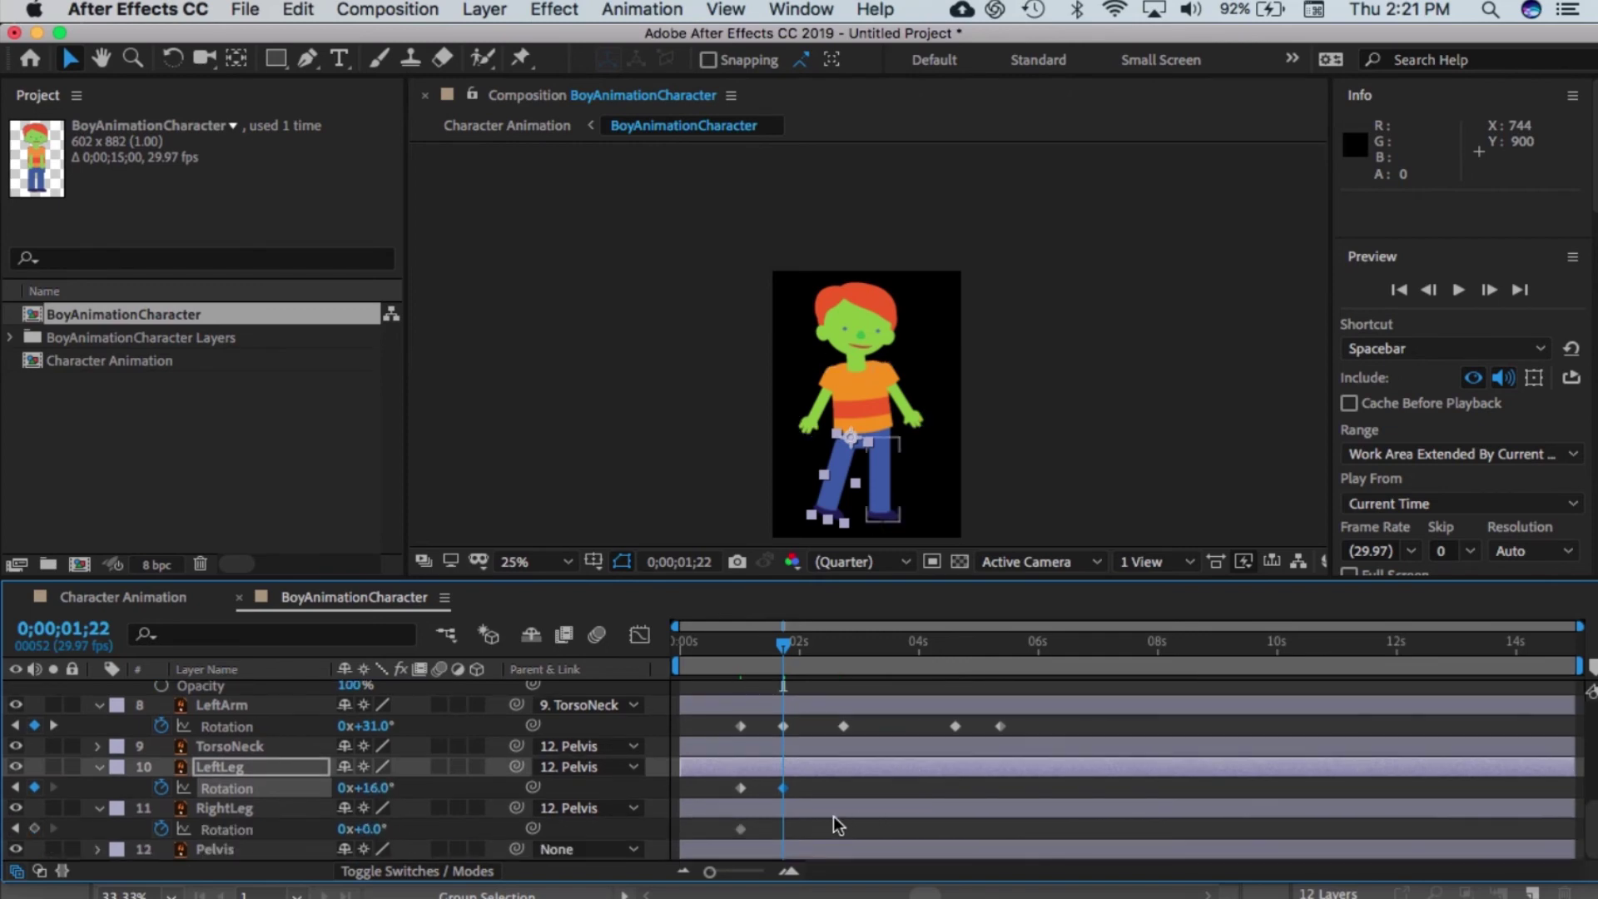
{"action": "left_click", "coordinate": [833, 811]}
{"action": "left_click_drag", "start_coordinate": [369, 828], "coordinate": [378, 828]}
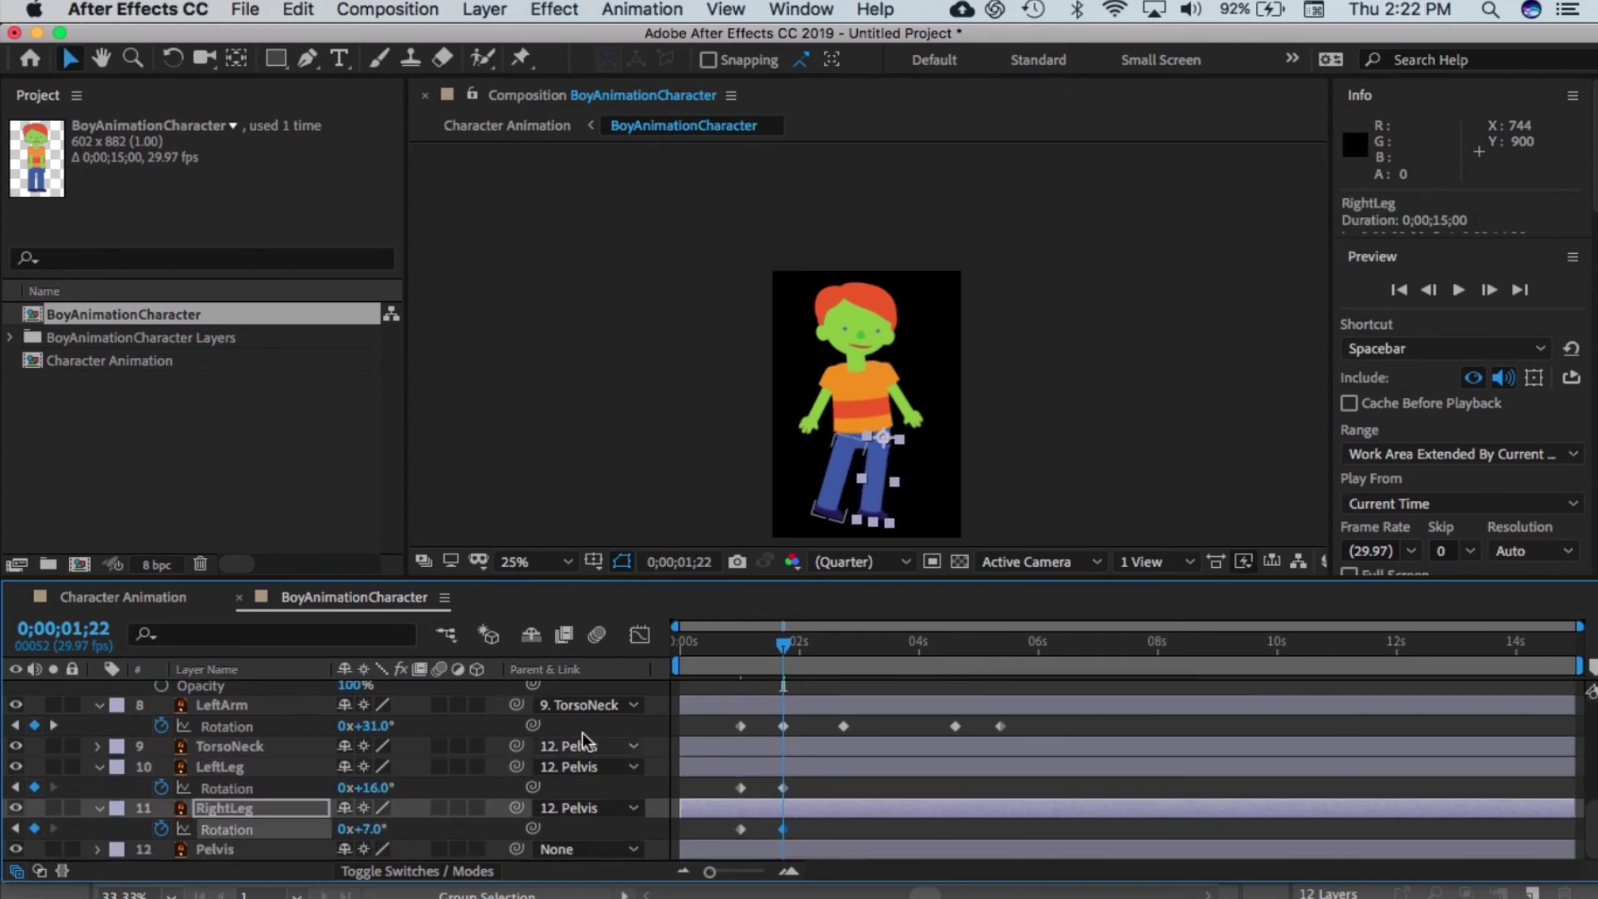
{"action": "left_click_drag", "start_coordinate": [783, 644], "coordinate": [846, 645]}
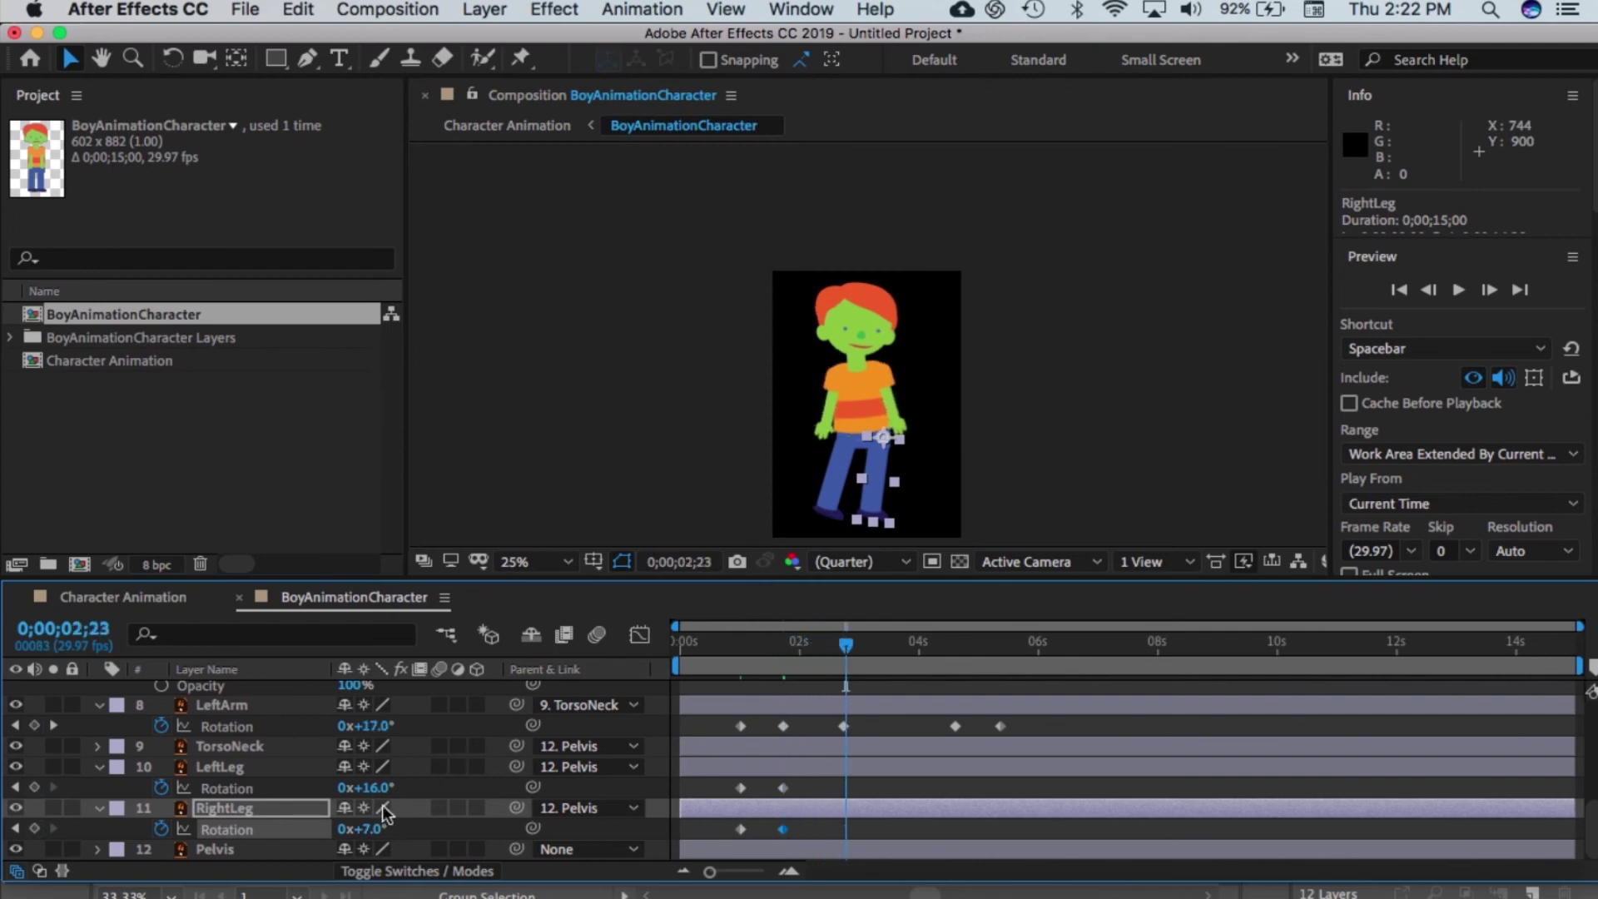
{"action": "left_click_drag", "start_coordinate": [372, 786], "coordinate": [342, 797]}
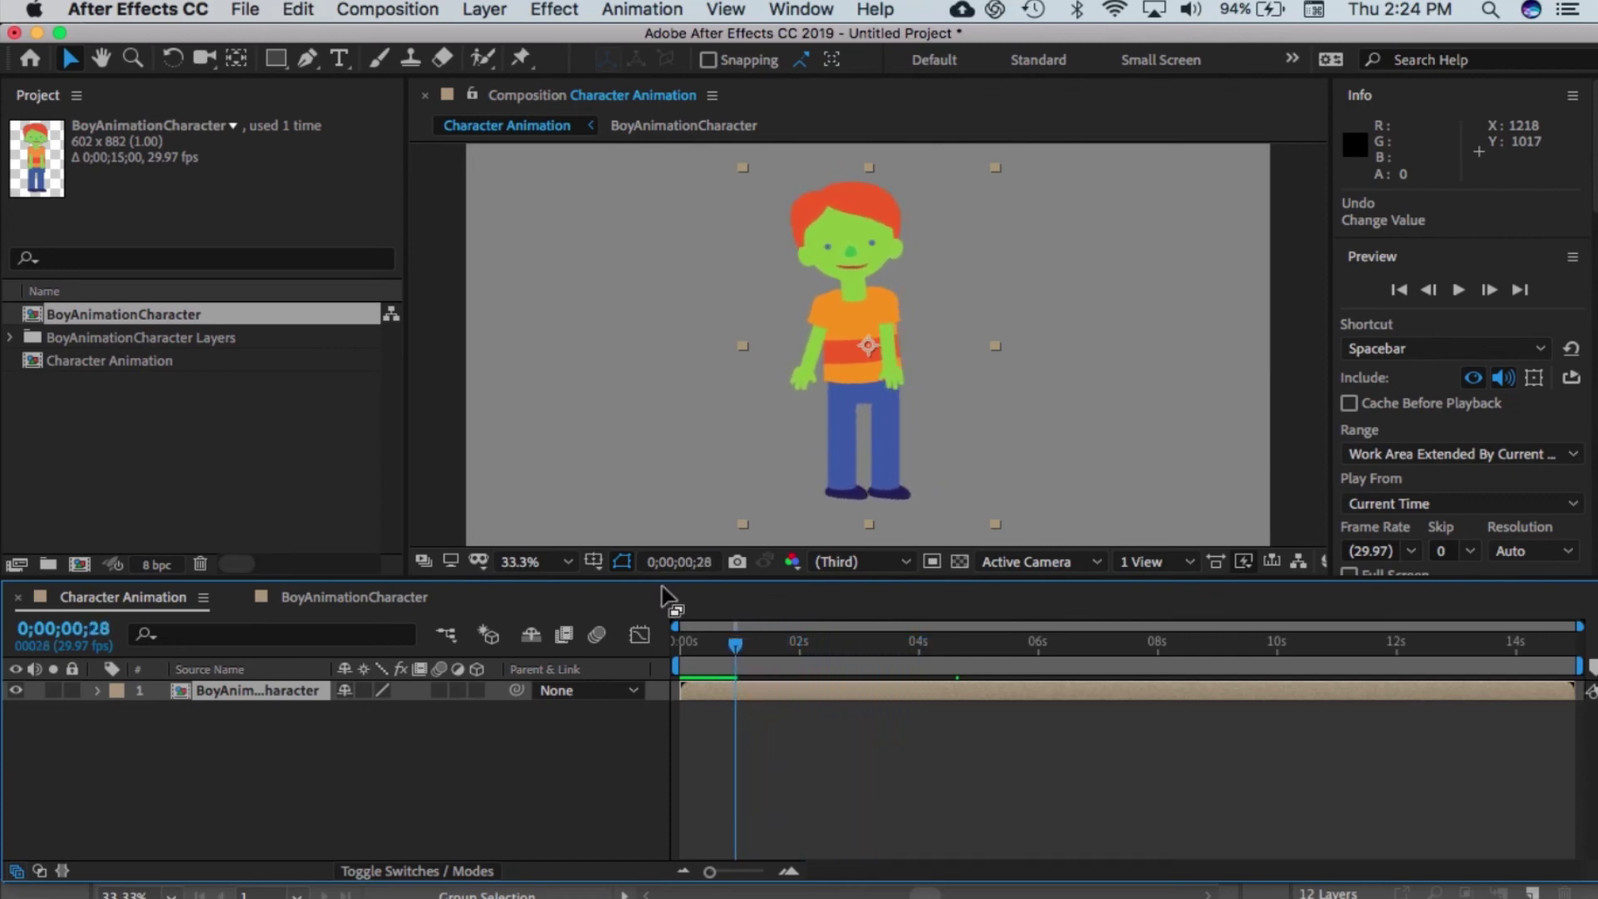
Step: Move the character's anchor point down to its feet with the Pan Behind tool
{"action": "left_click", "coordinate": [236, 57]}
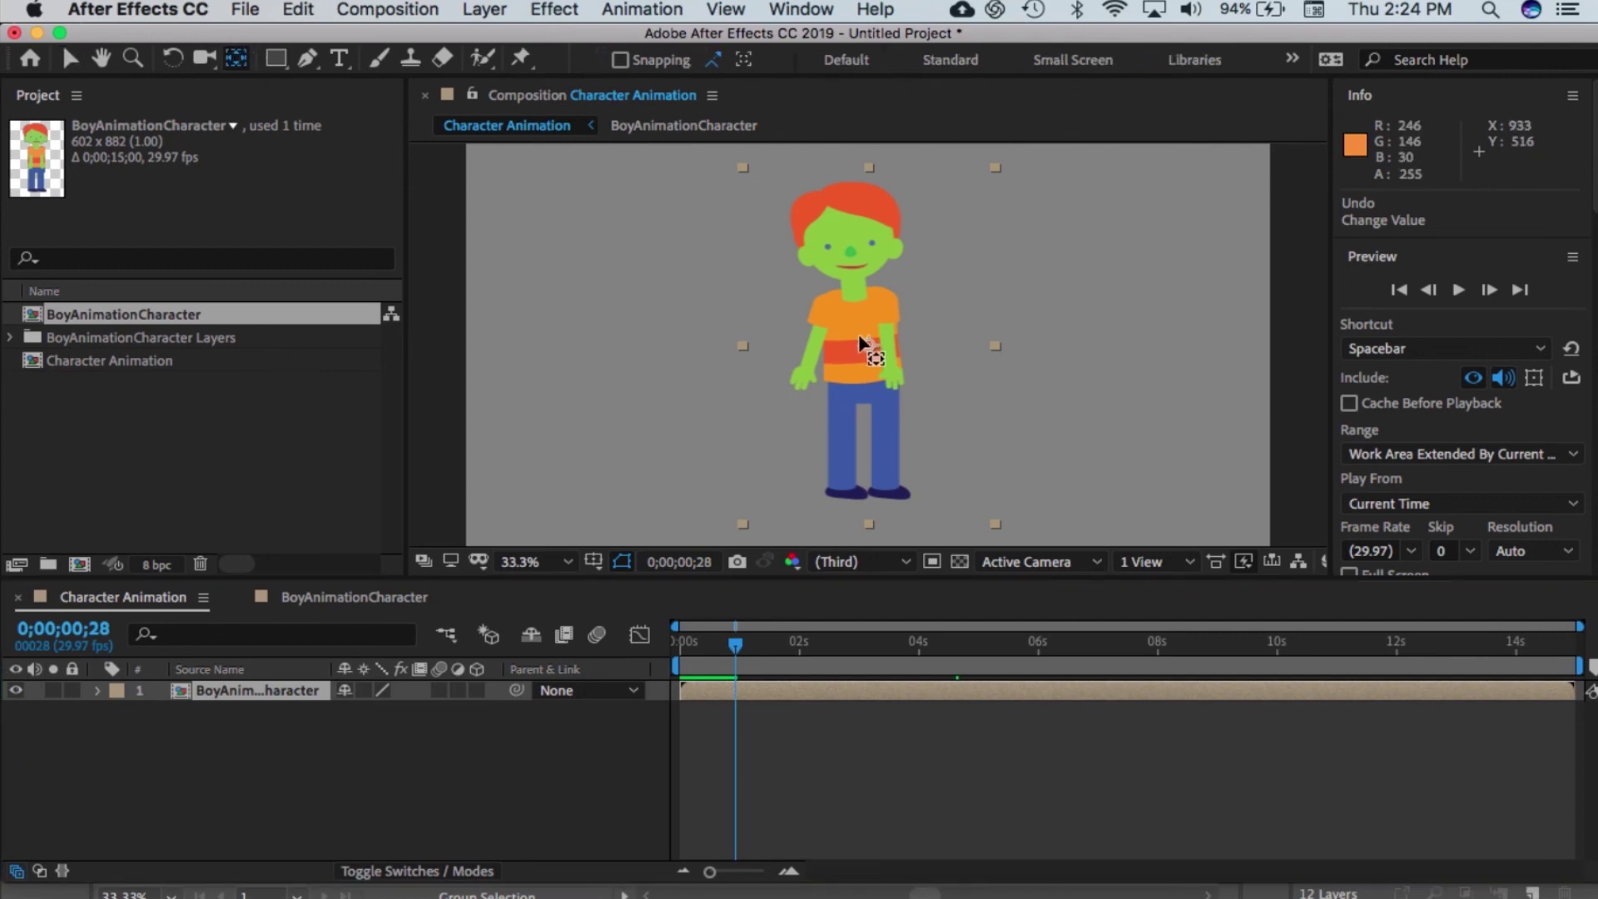
{"action": "left_click_drag", "start_coordinate": [876, 356], "coordinate": [862, 526]}
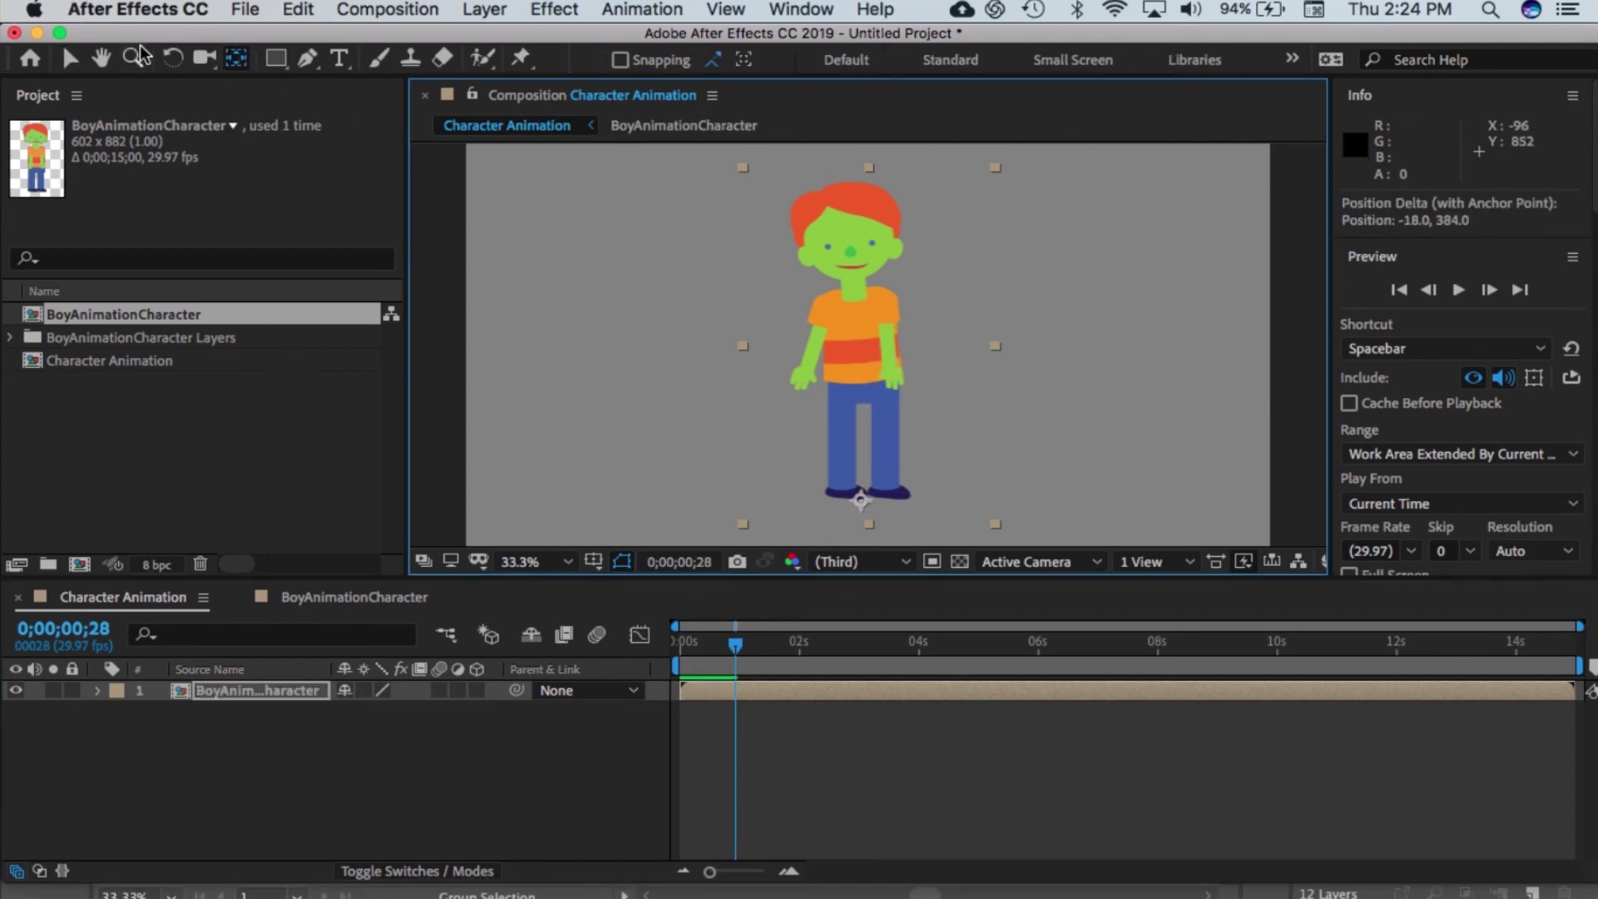
{"action": "left_click", "coordinate": [67, 58]}
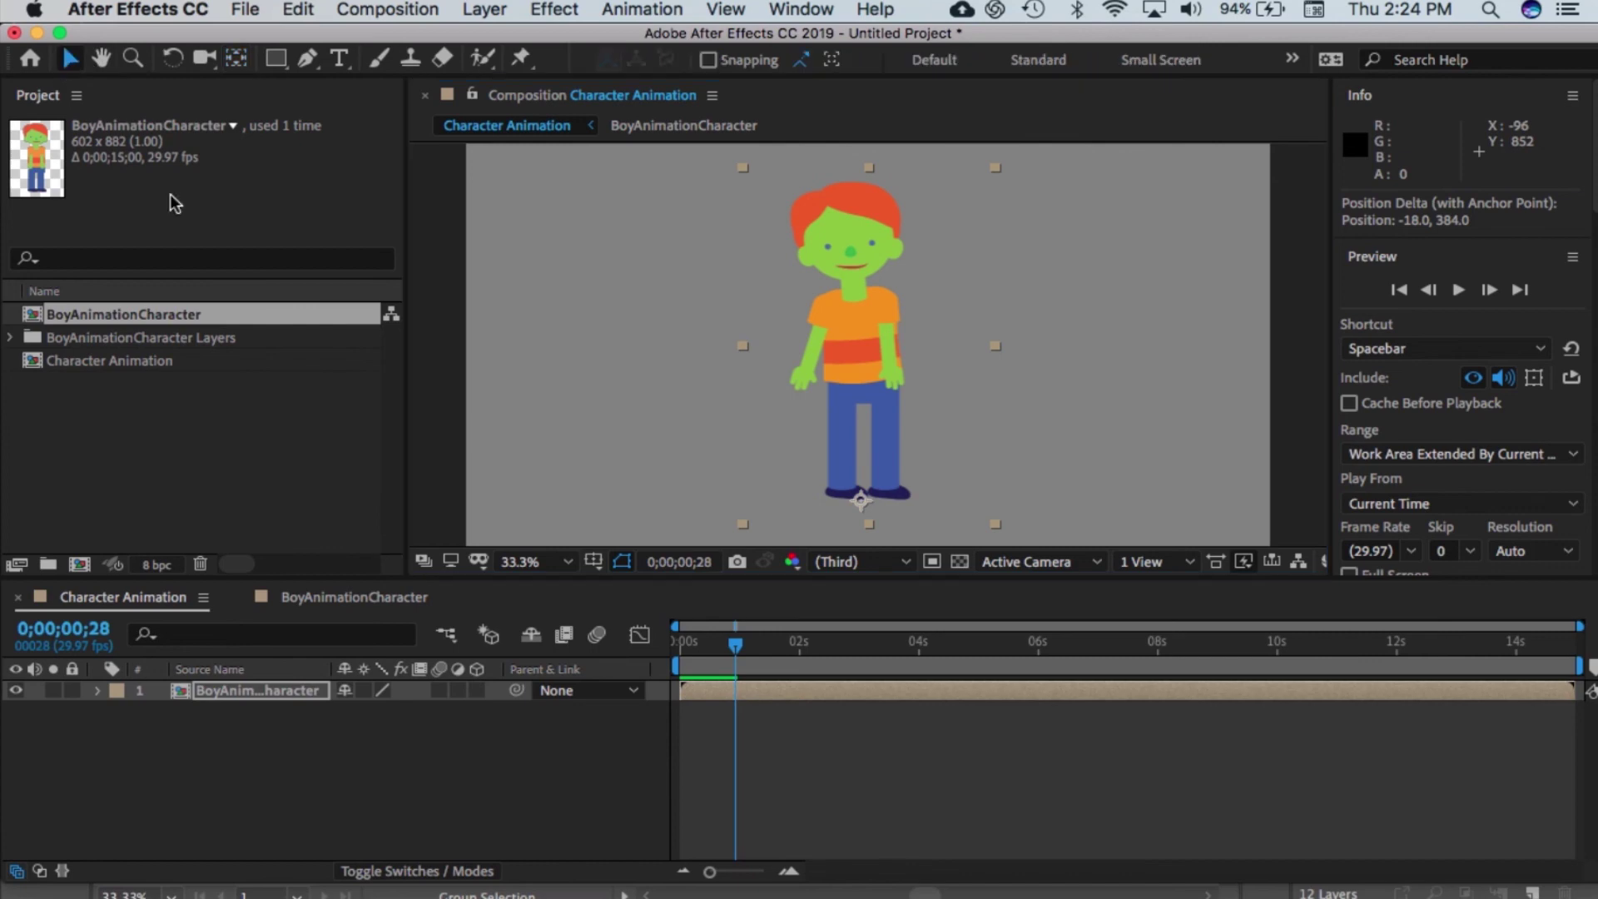
Step: Key Position at 0;00;00;28 and move the character right to X 1141 at 0;00;04;26
{"action": "left_click", "coordinate": [98, 692]}
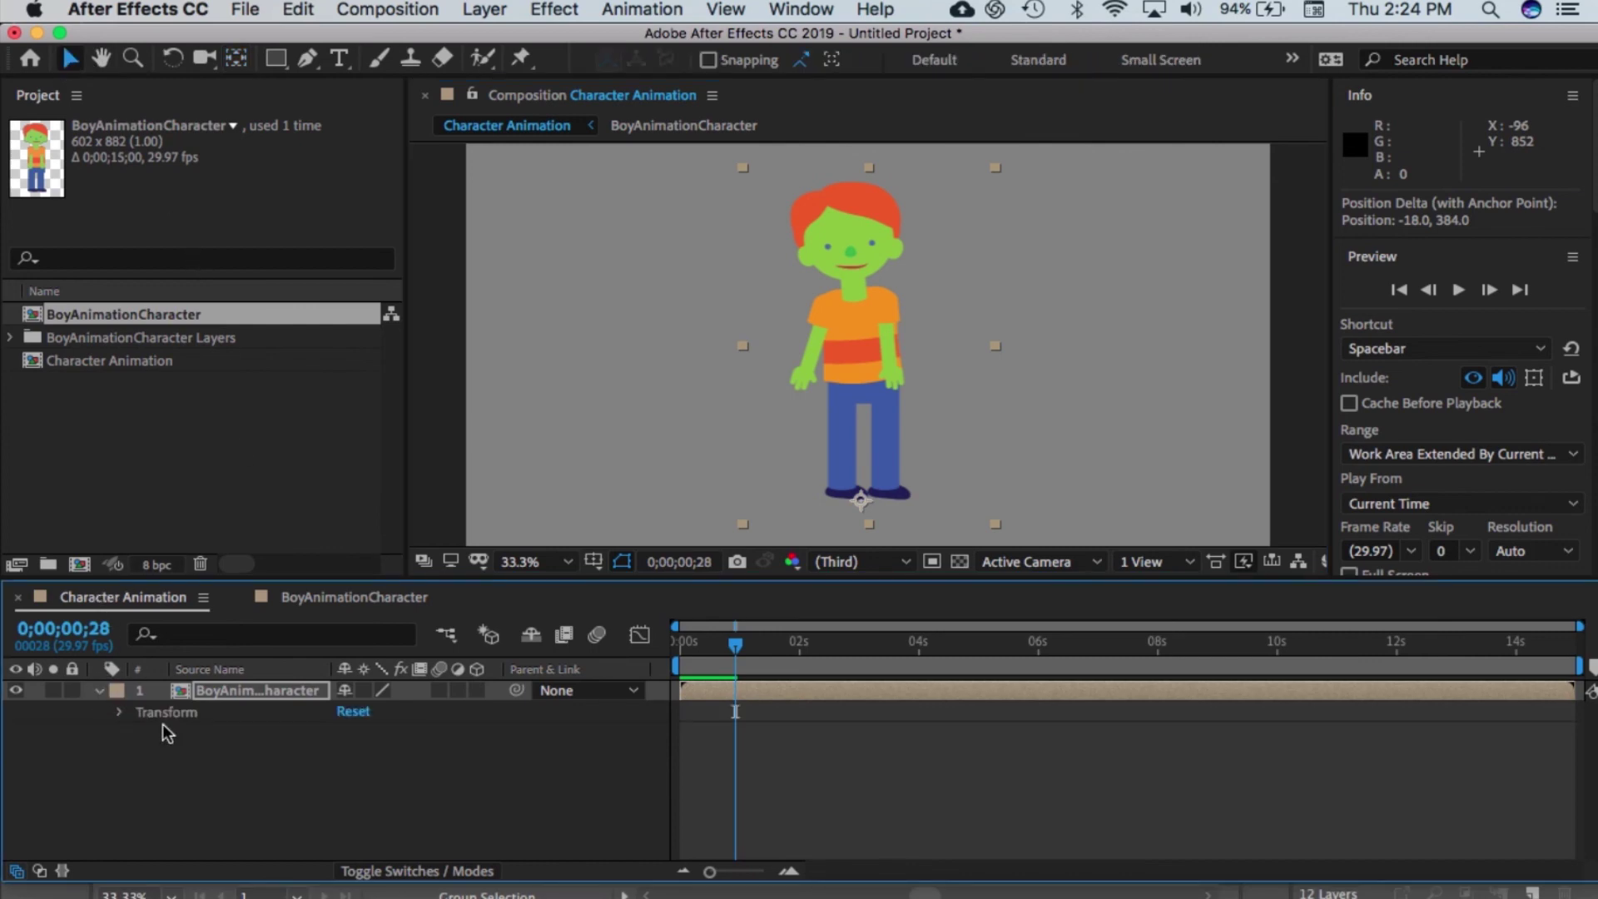
{"action": "left_click", "coordinate": [119, 712]}
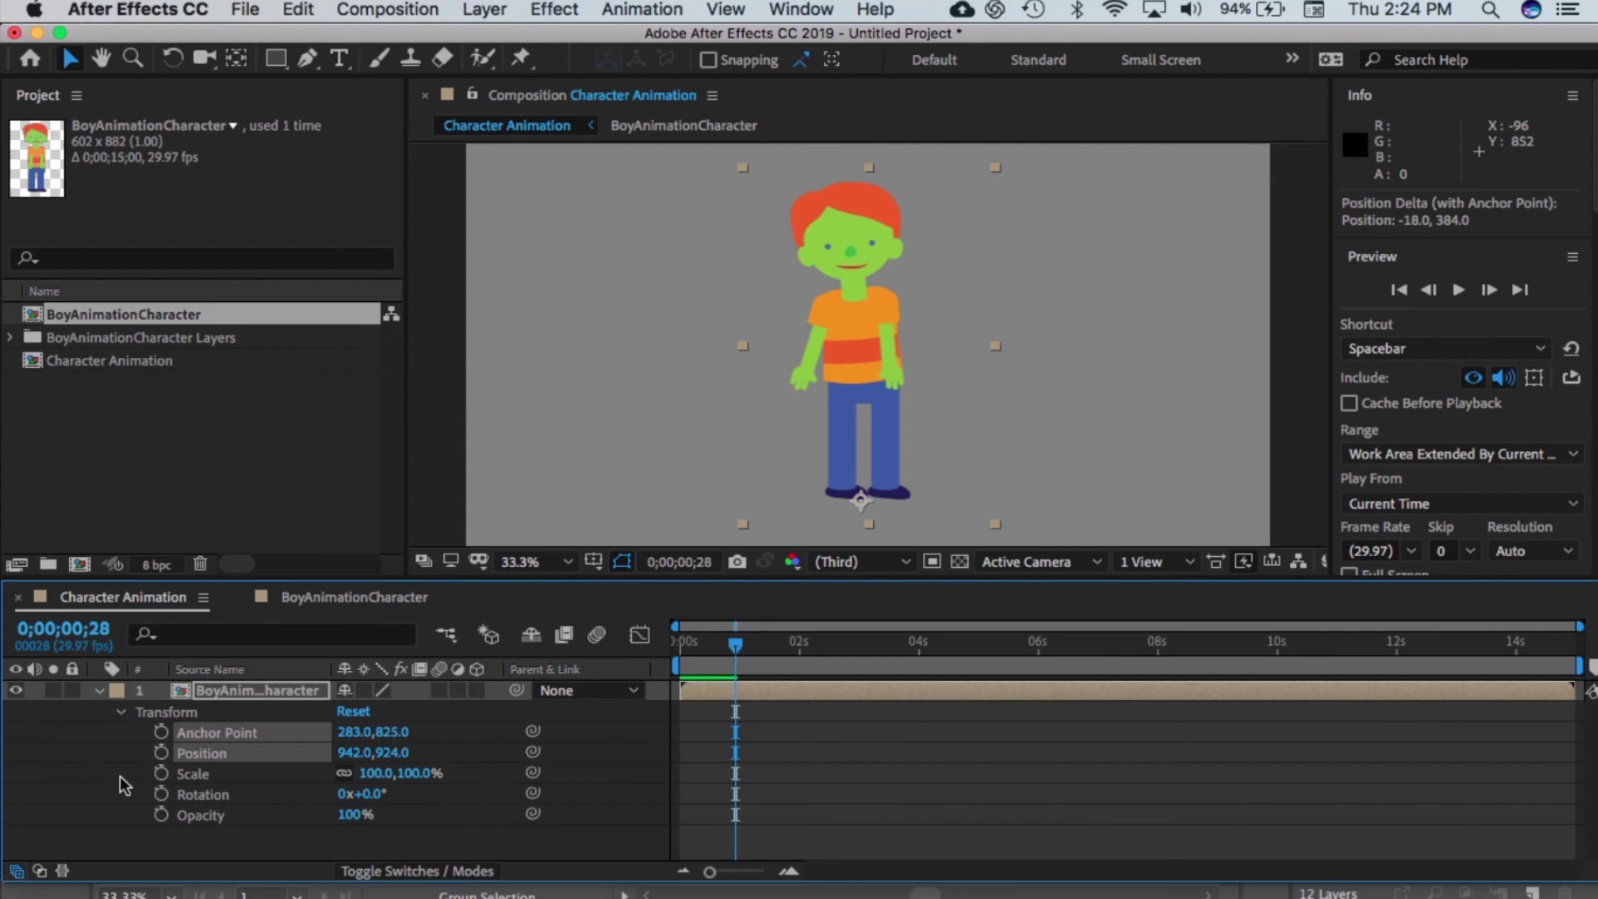
{"action": "left_click", "coordinate": [119, 776]}
{"action": "left_click", "coordinate": [161, 752]}
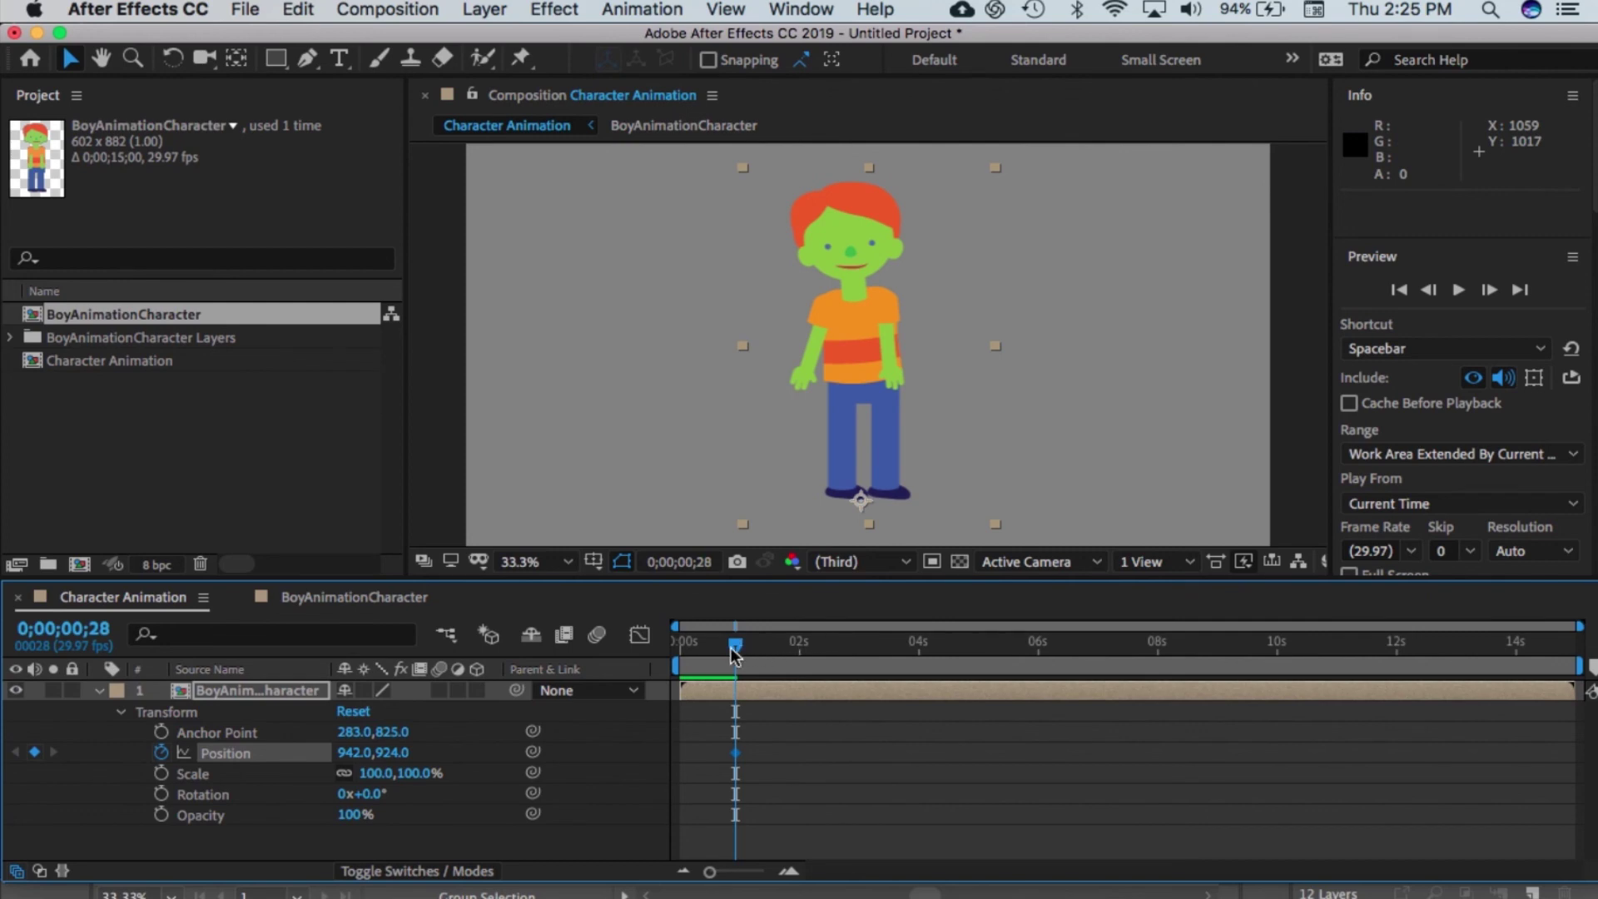
{"action": "left_click_drag", "start_coordinate": [734, 648], "coordinate": [966, 697]}
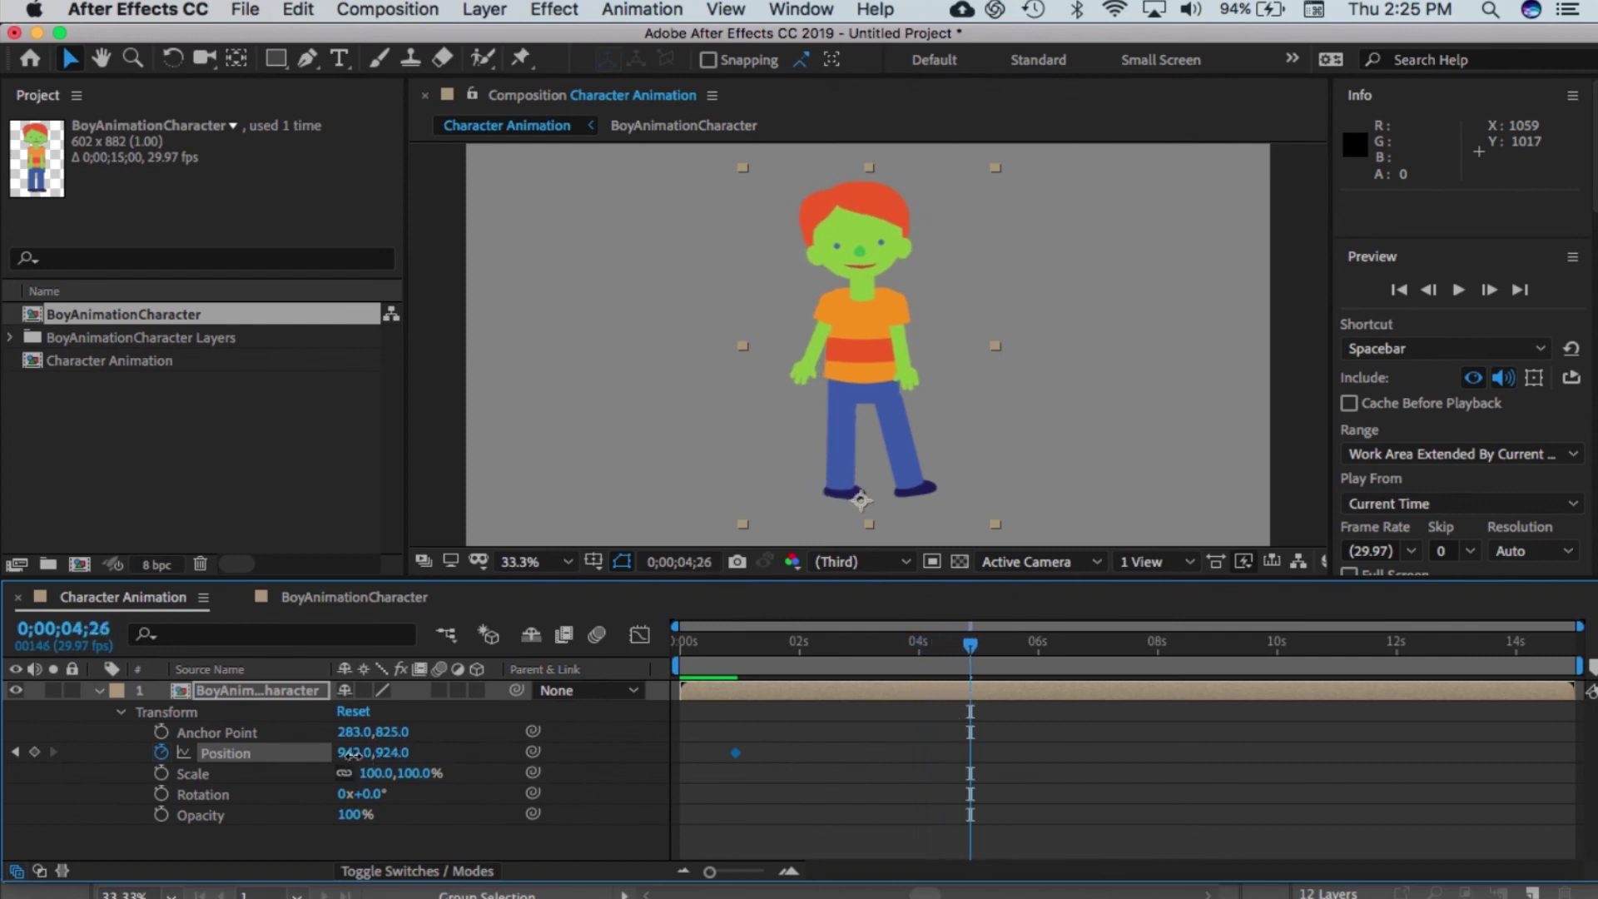
{"action": "left_click_drag", "start_coordinate": [350, 753], "coordinate": [630, 765]}
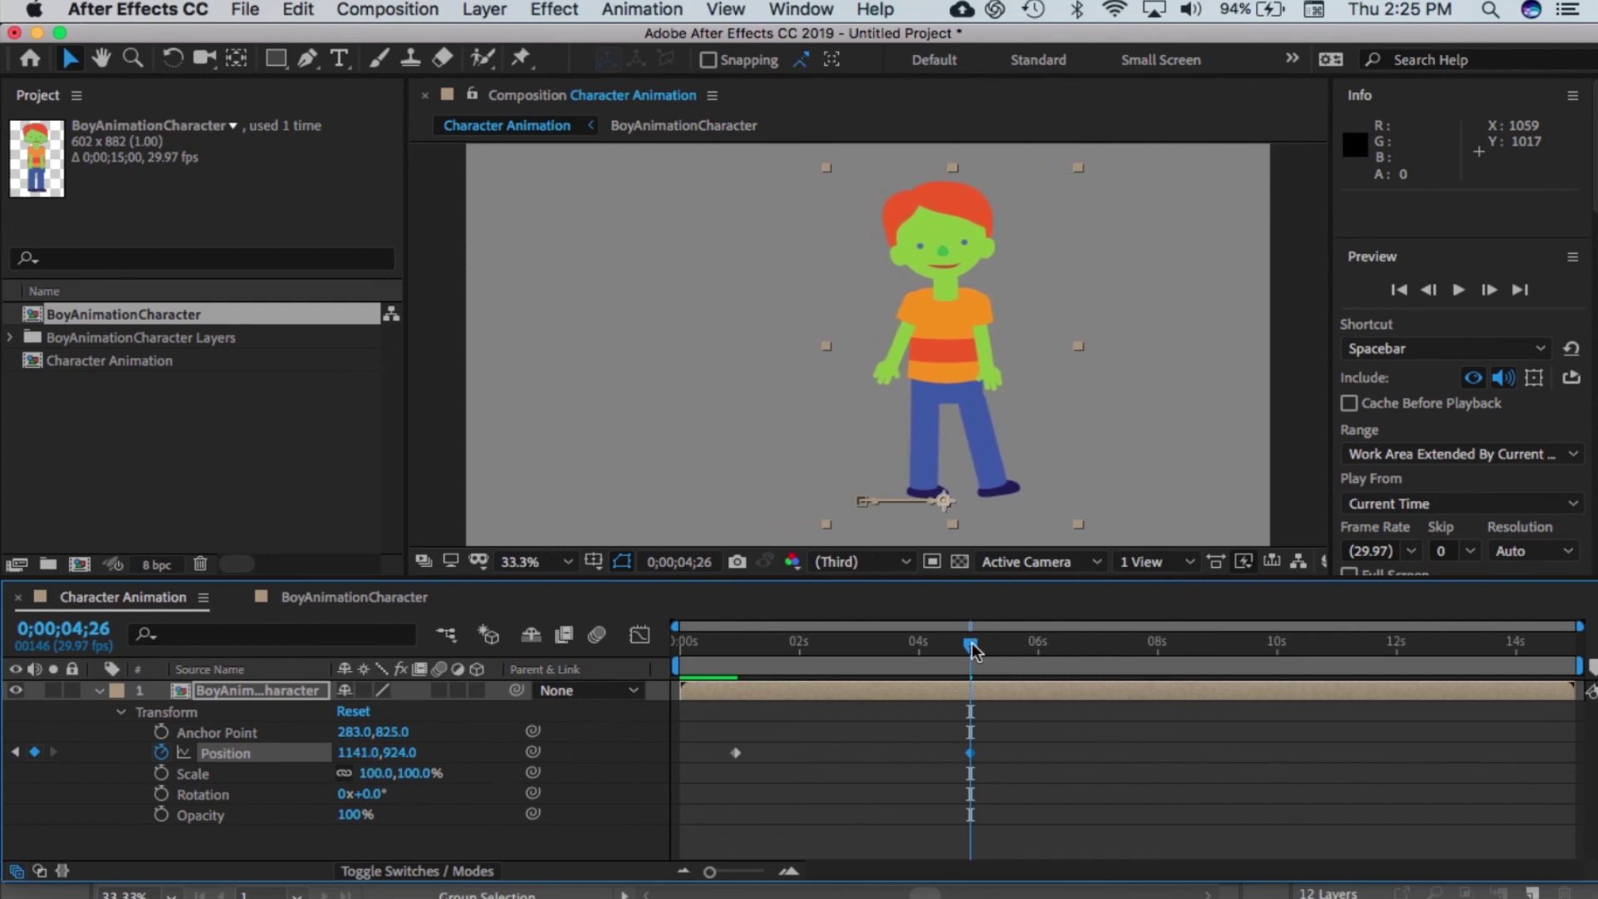